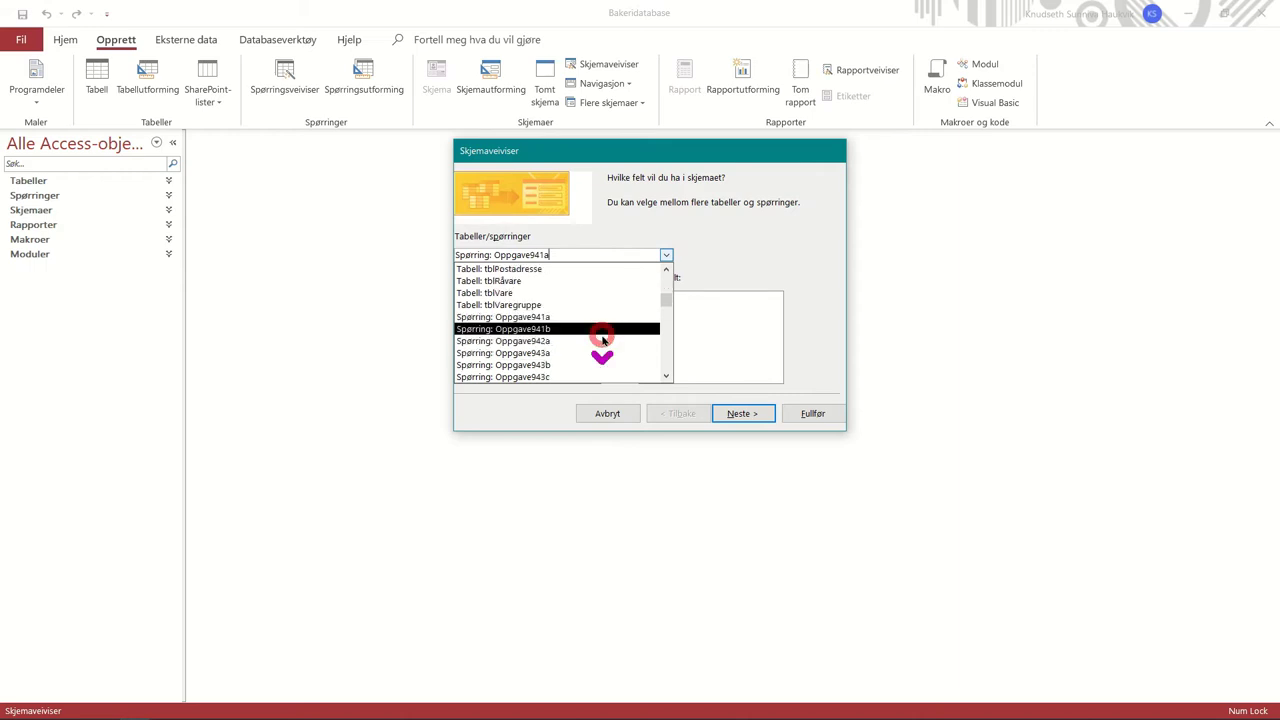
# Choose the tblOppskriftlinje table as the form's source and include all its fields: Varenr, Råvarenr and Mengde
pyautogui.scroll(3, 578, 343)
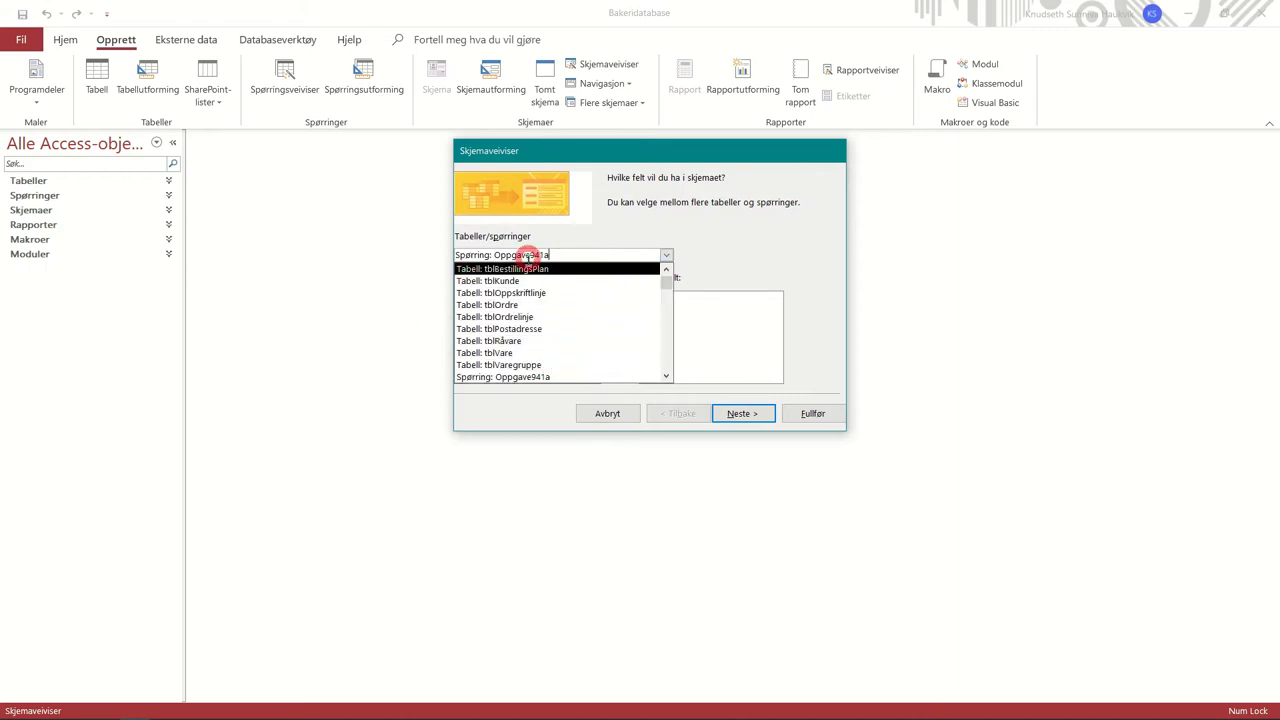
pyautogui.click(534, 297)
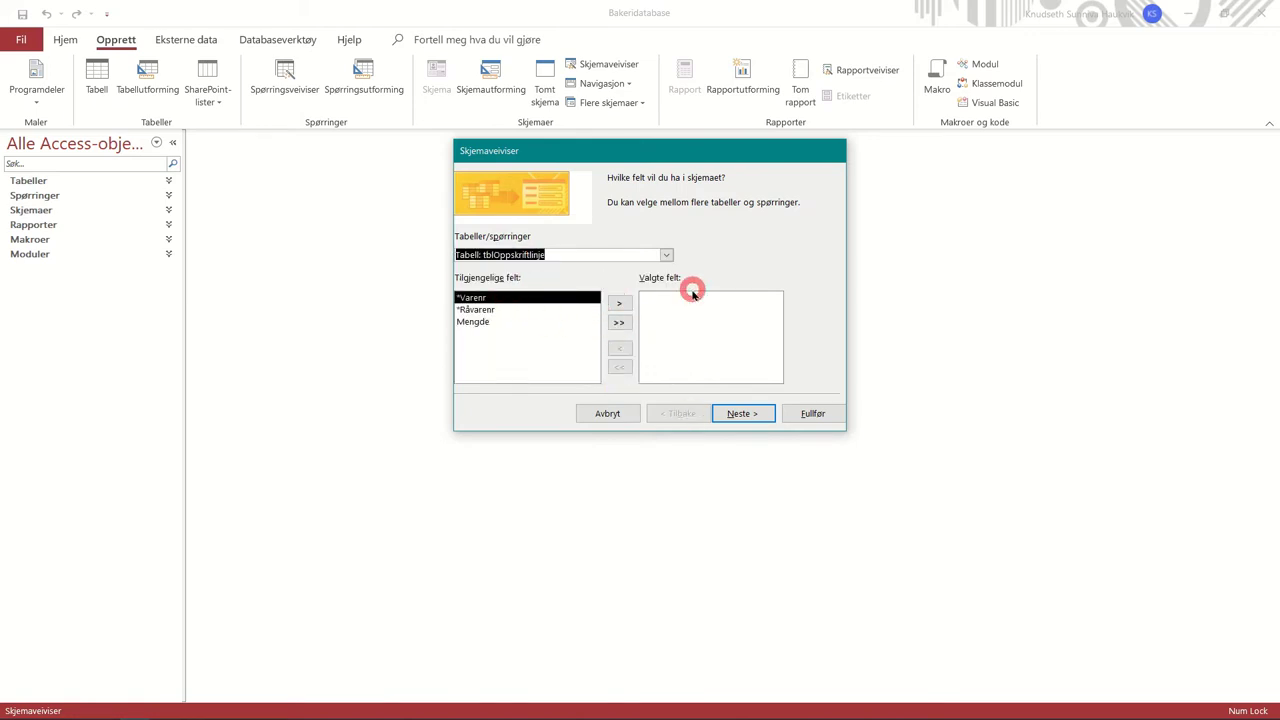
pyautogui.click(612, 303)
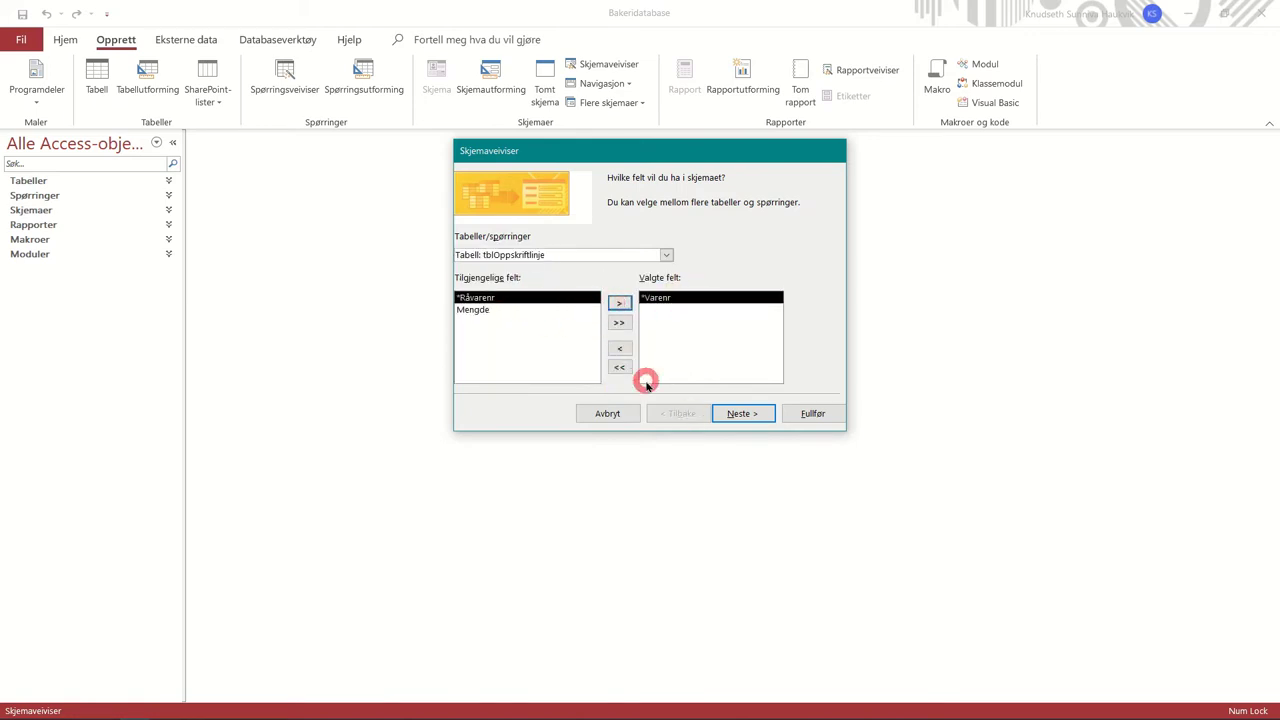
pyautogui.click(614, 346)
pyautogui.click(618, 322)
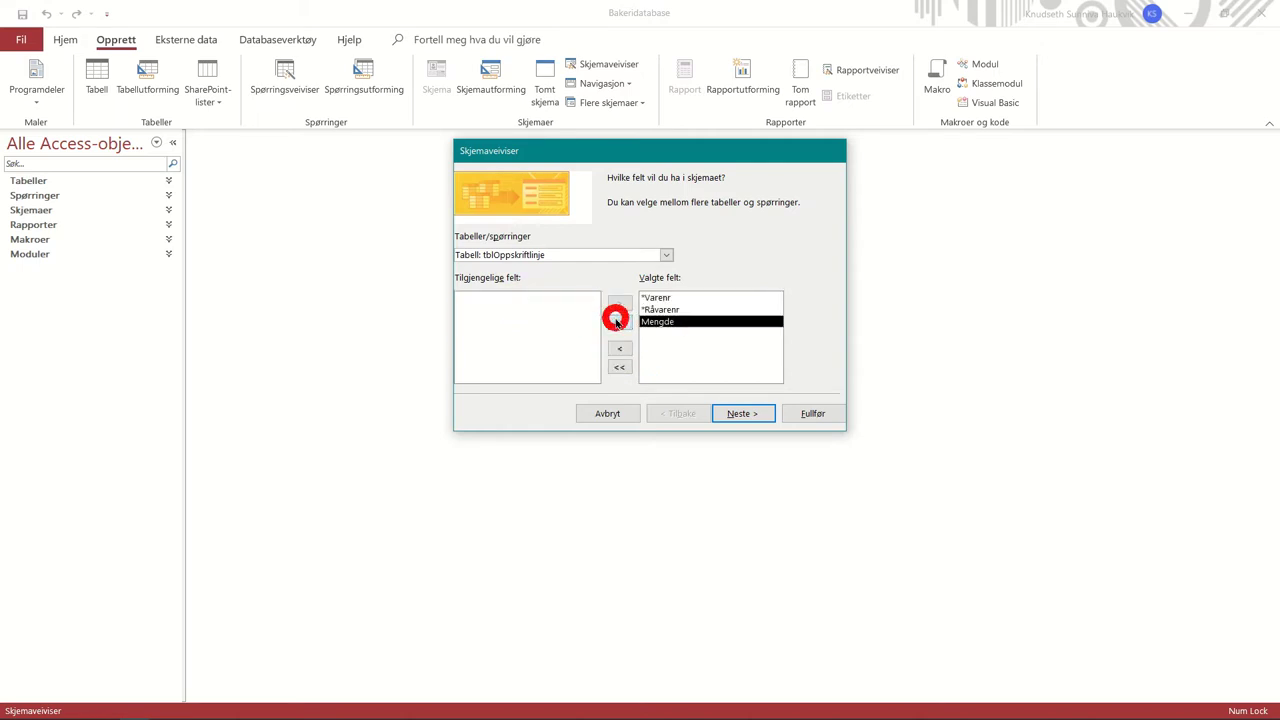
pyautogui.click(619, 366)
pyautogui.click(619, 323)
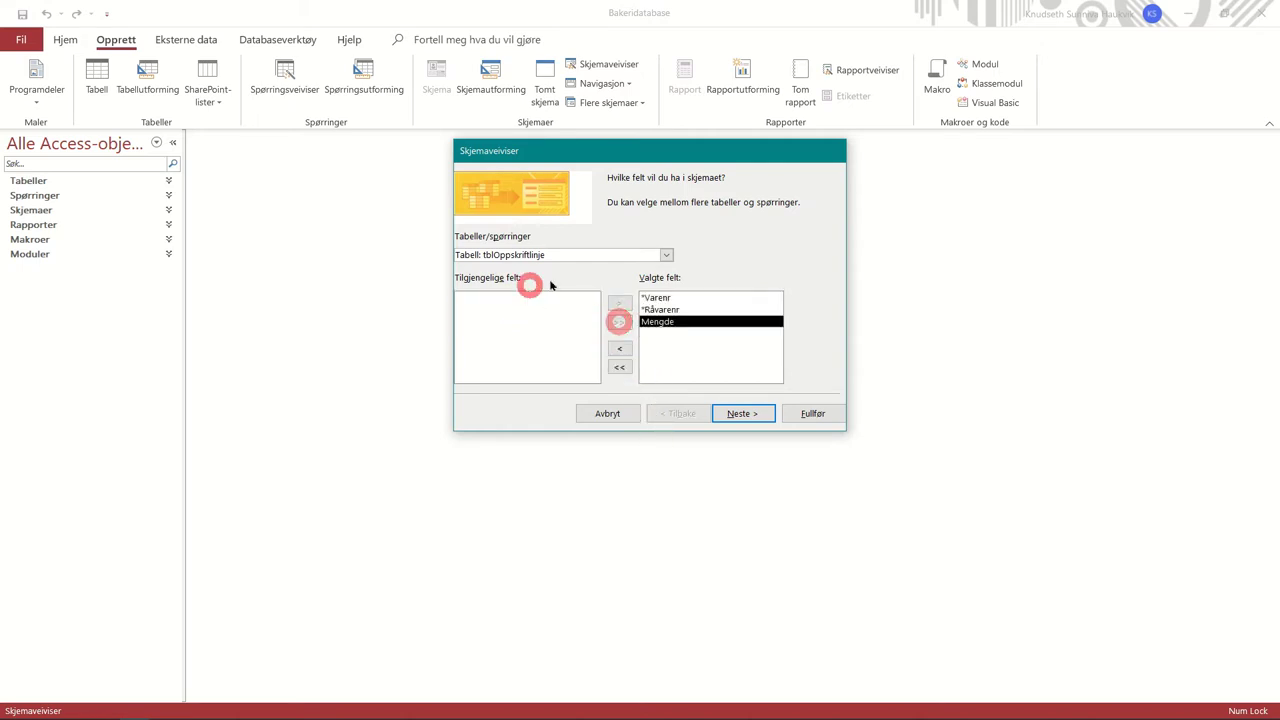
# Use the Kolonne layout, name the form frmOppskriftlinje2 and finish creating it for viewing data
pyautogui.click(743, 413)
pyautogui.click(726, 229)
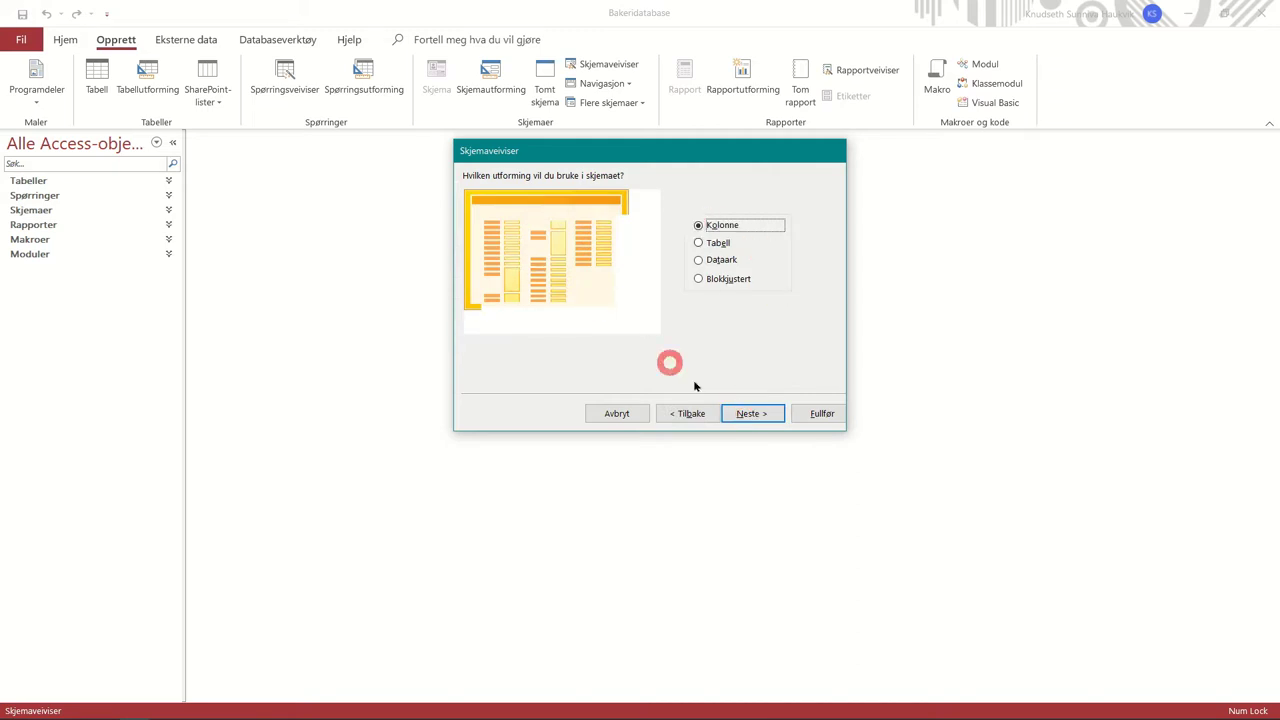
pyautogui.click(745, 415)
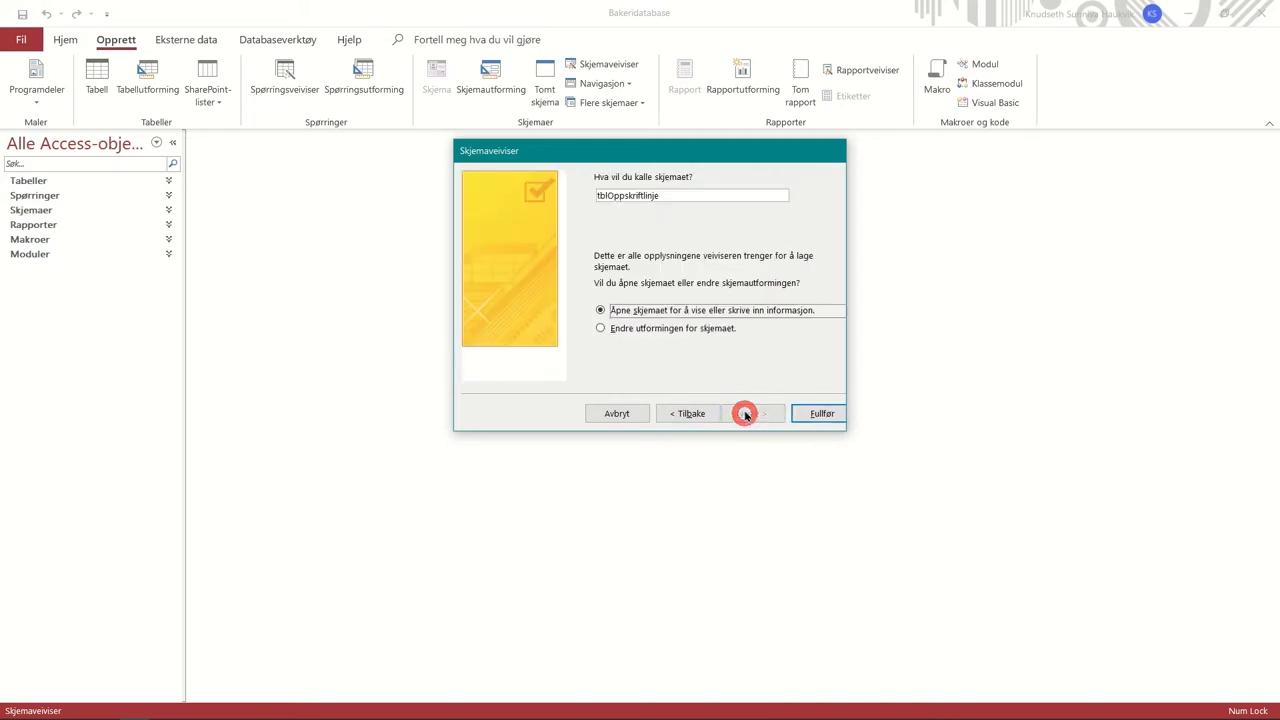
pyautogui.click(606, 196)
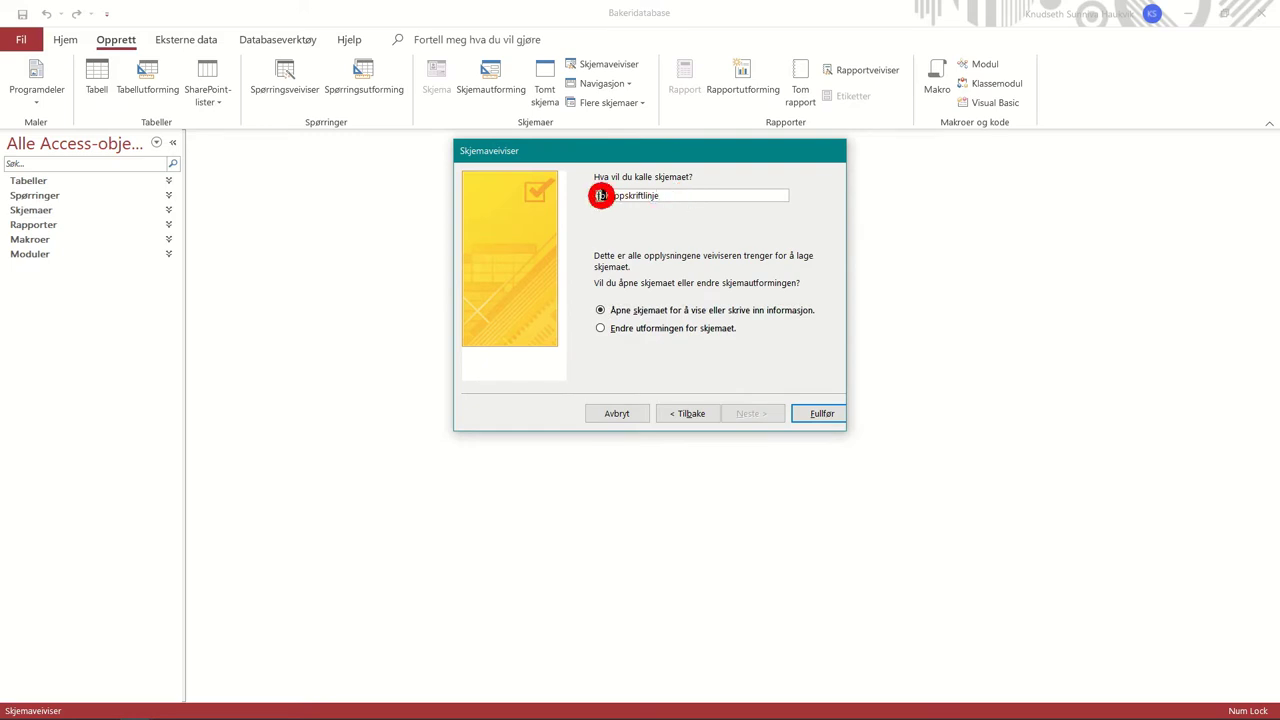
pyautogui.moveTo(601, 196); pyautogui.dragTo(588, 196)
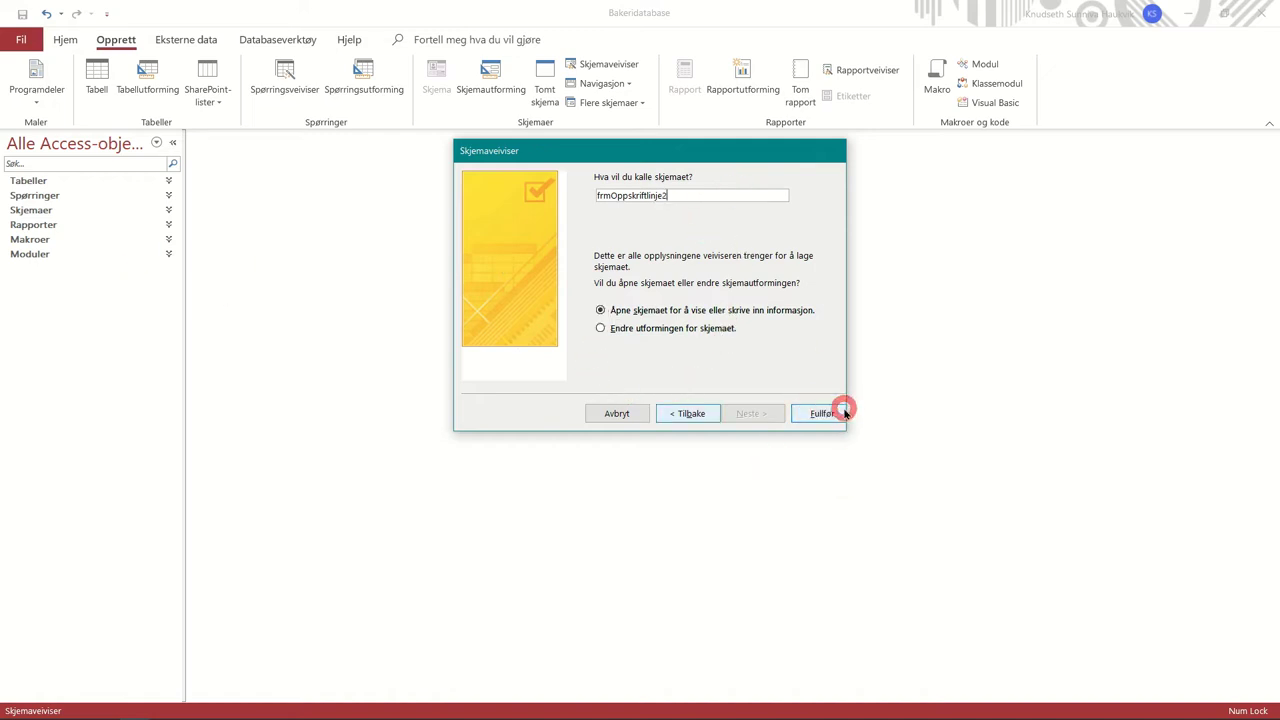
pyautogui.click(828, 415)
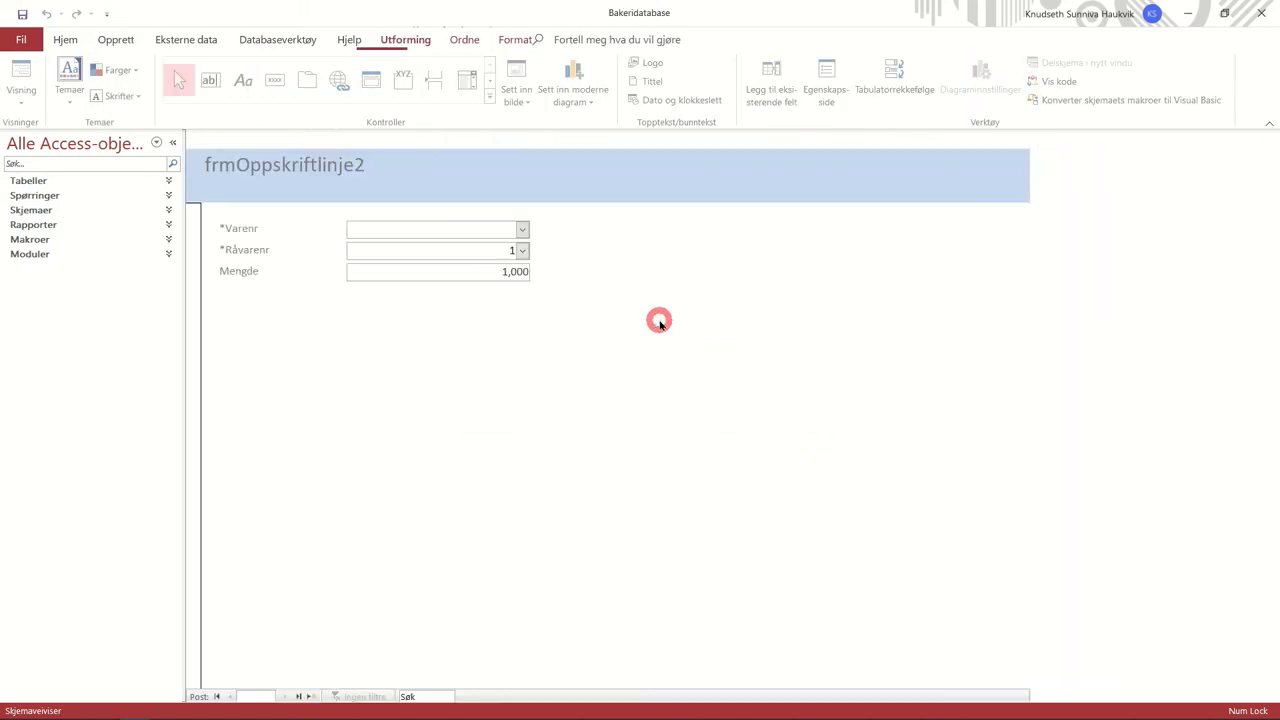
# Examine the Varenr and Råvarenr choices in the first two records of the frmOppskriftlinje2 form
pyautogui.click(522, 229)
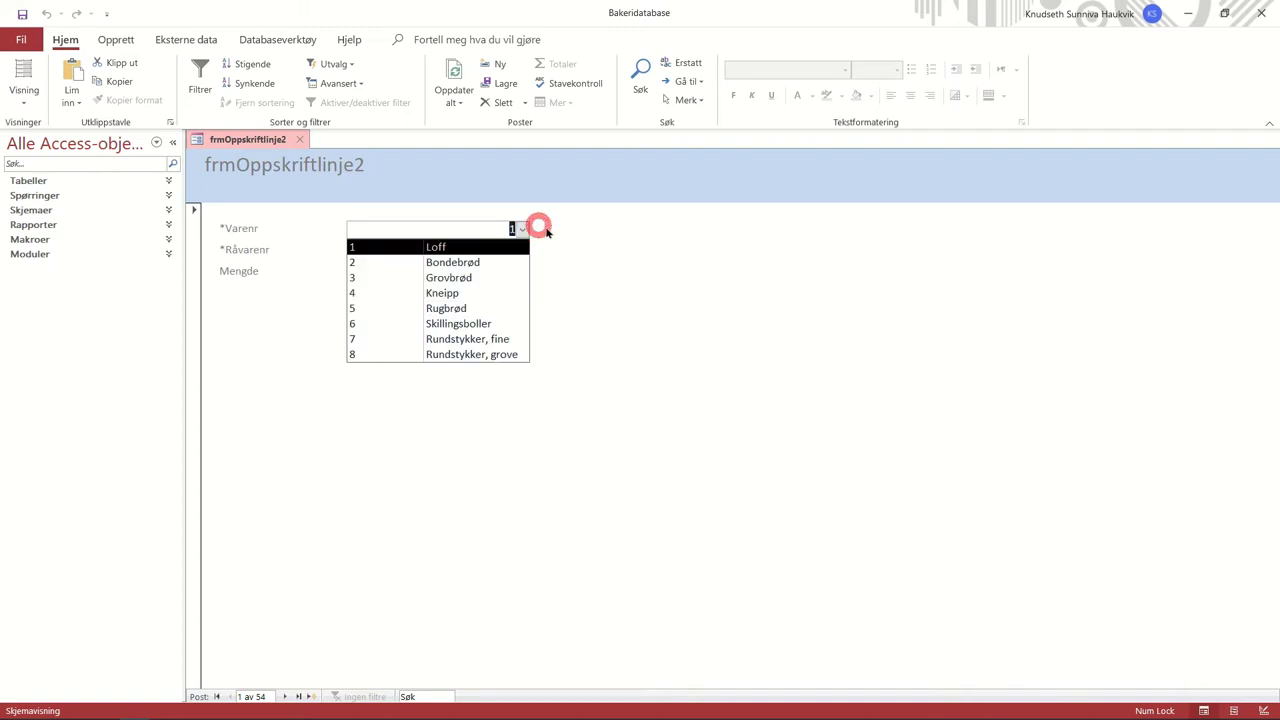
pyautogui.click(445, 246)
pyautogui.click(527, 252)
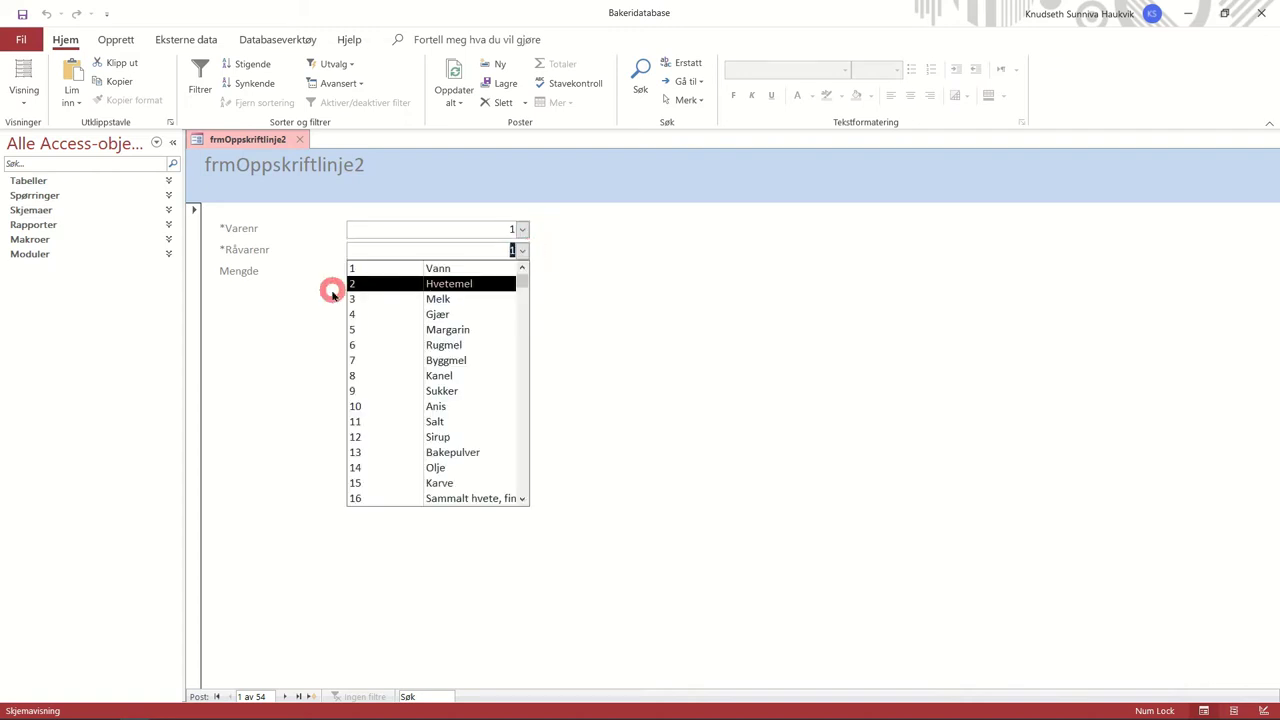
pyautogui.click(645, 286)
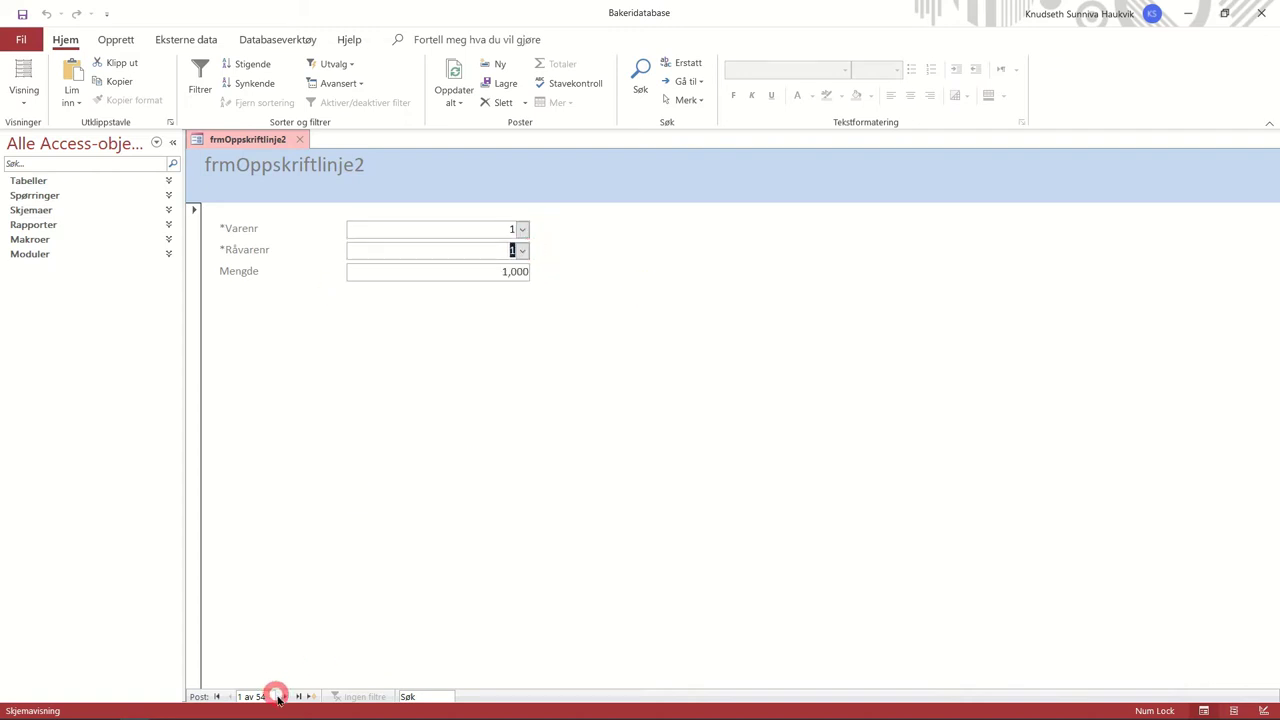
pyautogui.click(287, 697)
pyautogui.click(527, 252)
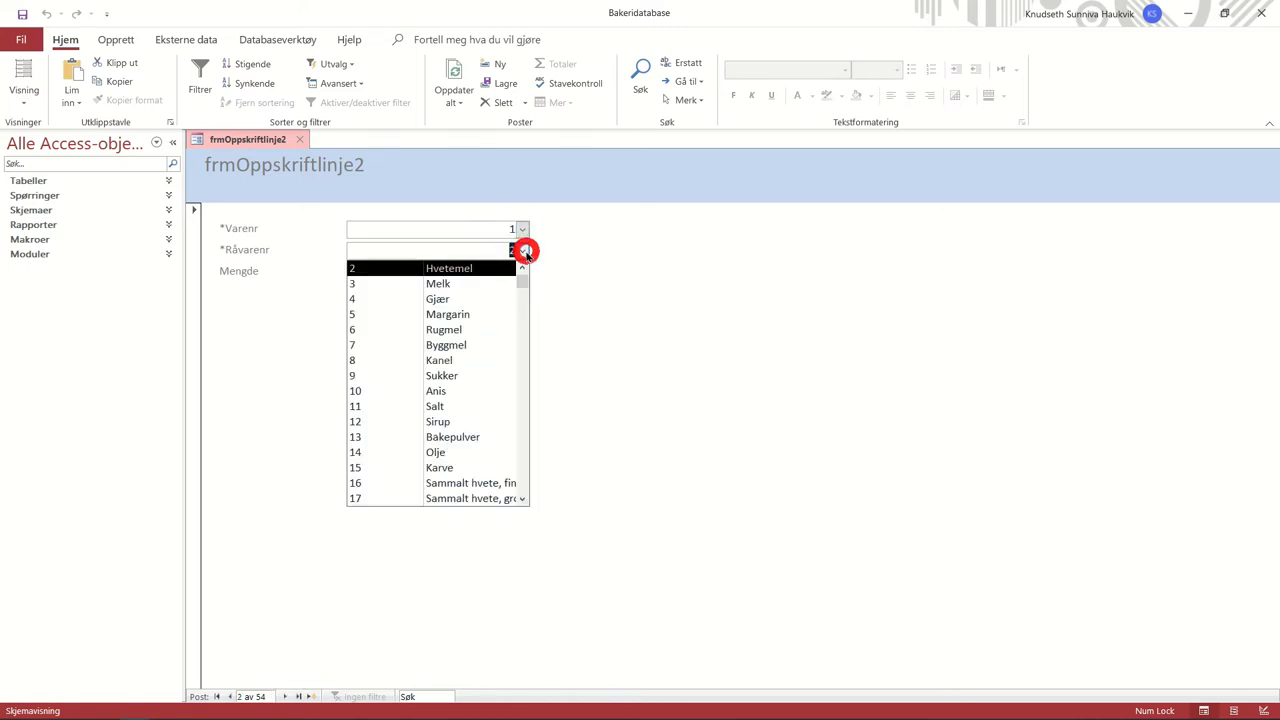
pyautogui.click(566, 251)
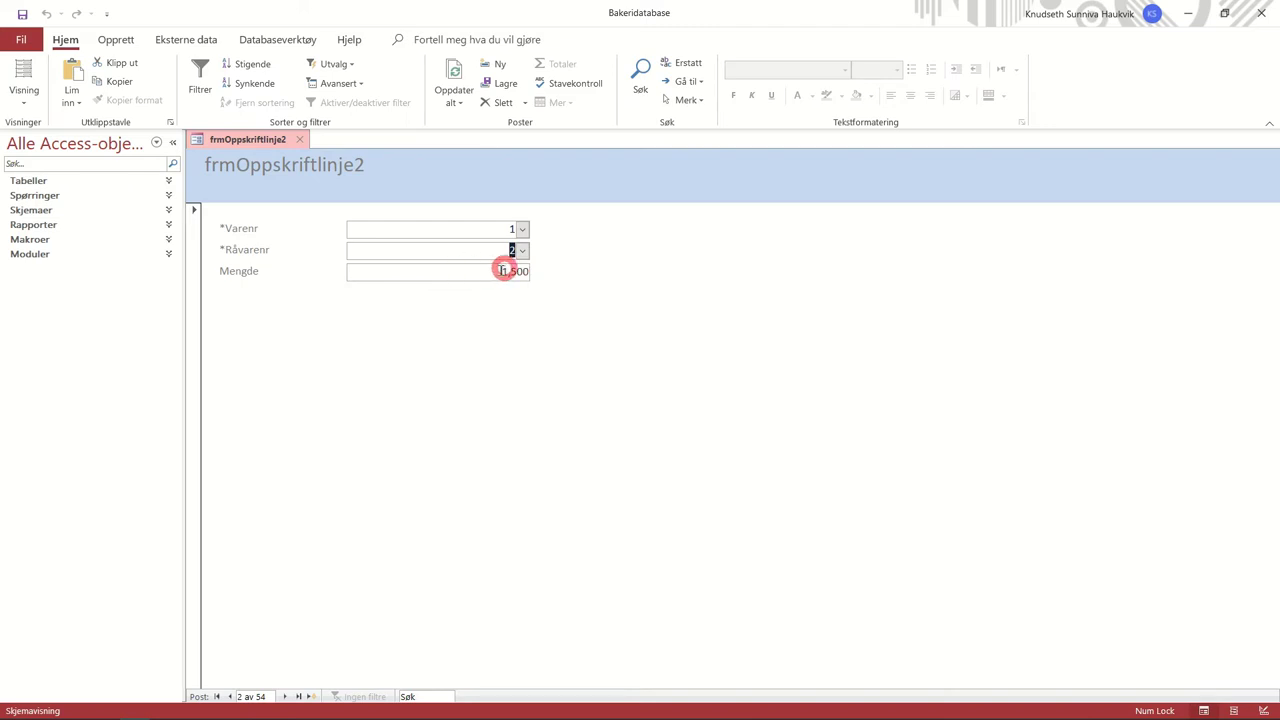
pyautogui.click(22, 98)
pyautogui.click(82, 212)
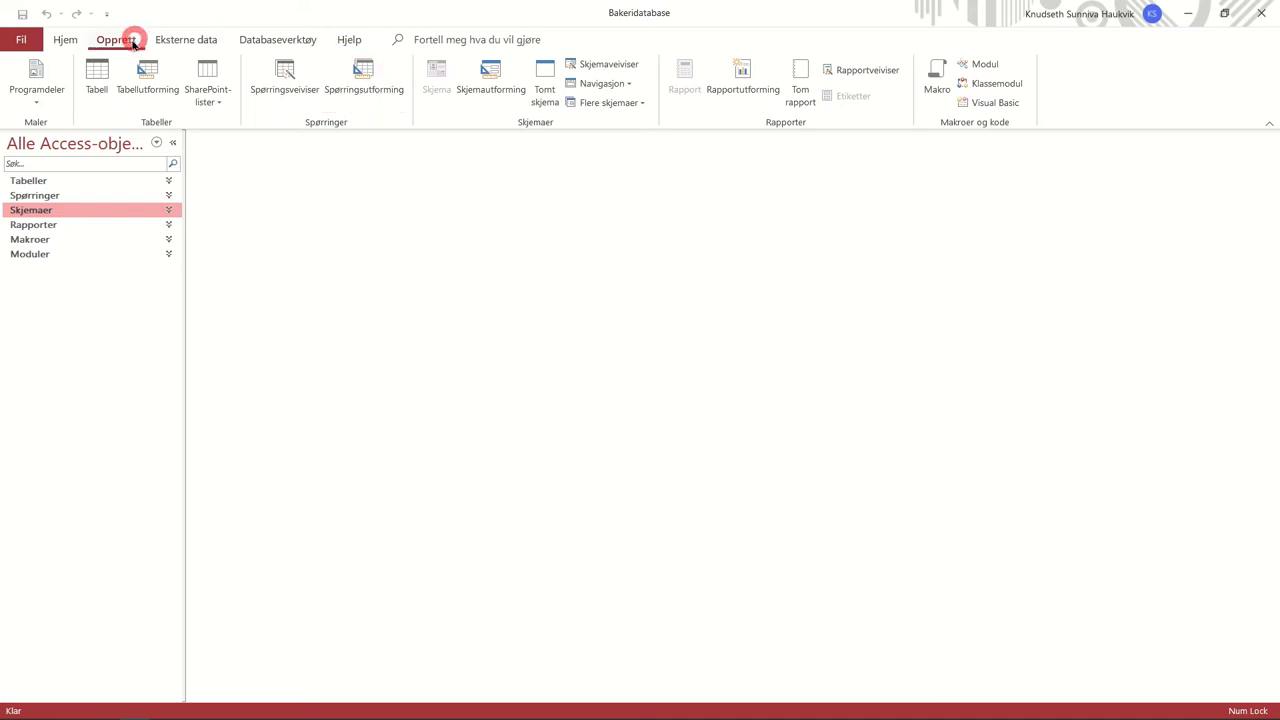
# Start a new form with the form wizard and include all fields from the tblVare table
pyautogui.click(610, 65)
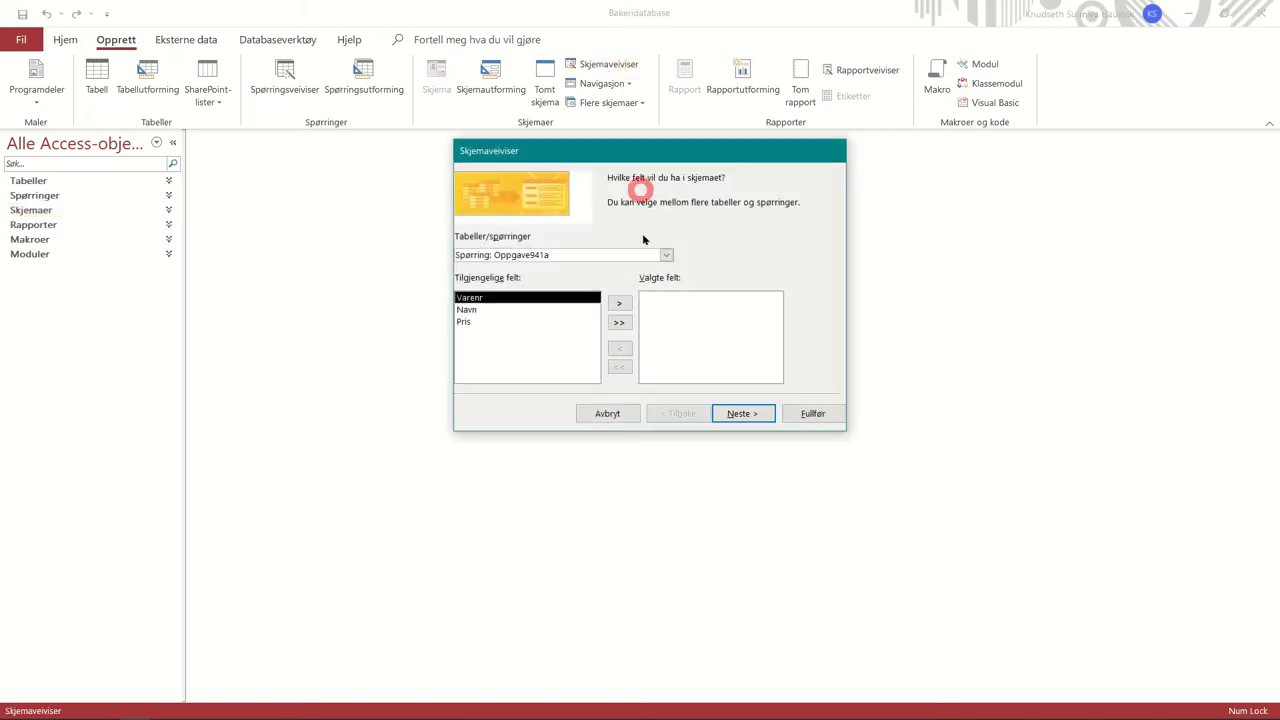
pyautogui.click(668, 253)
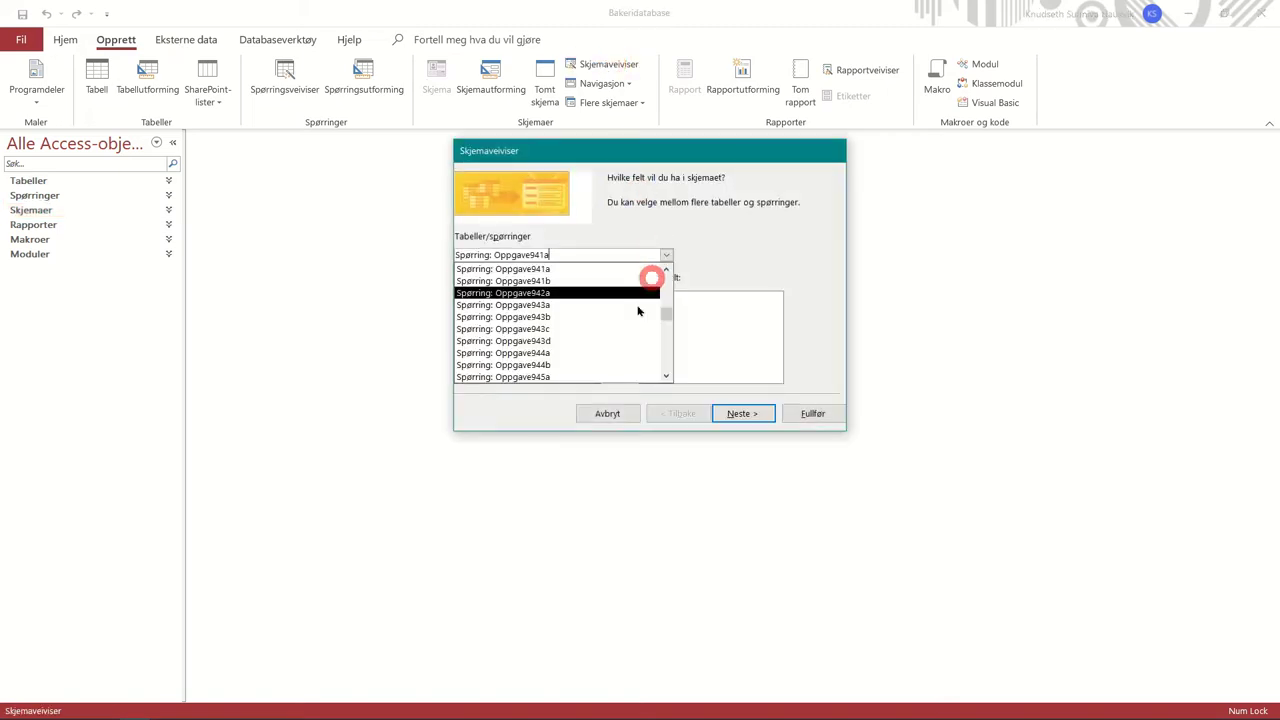
pyautogui.scroll(3, 625, 320)
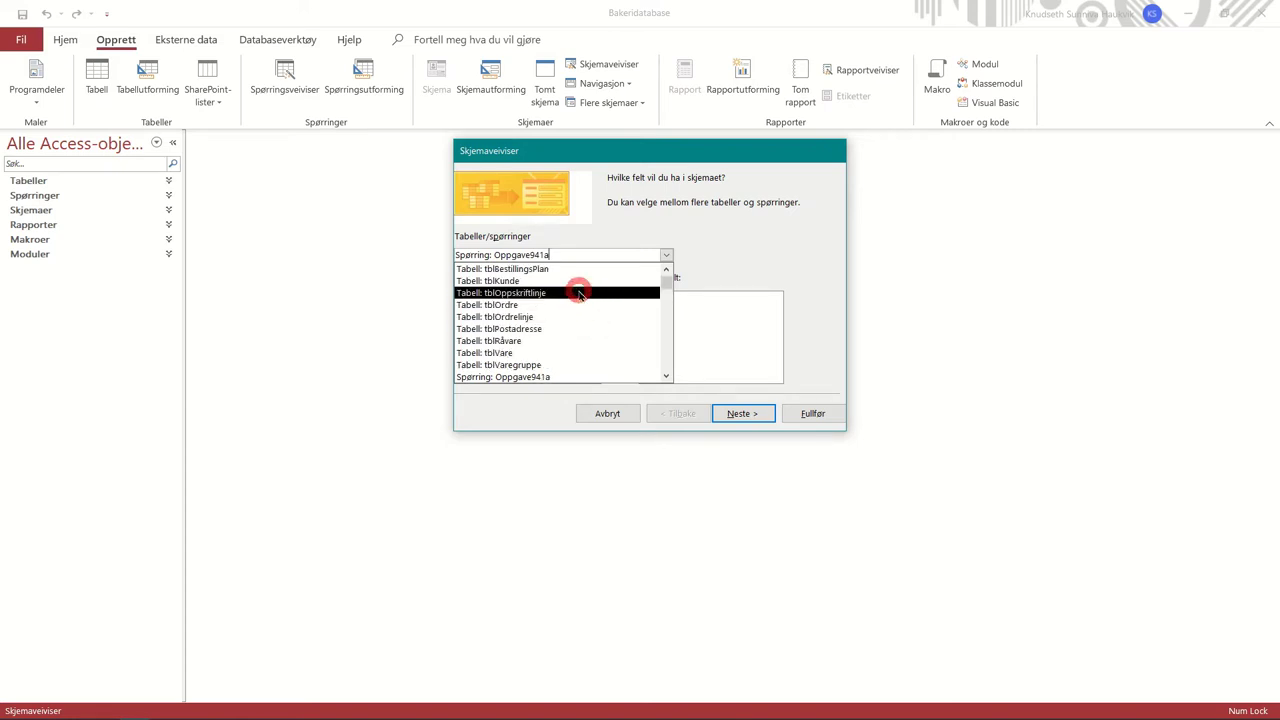
pyautogui.click(560, 352)
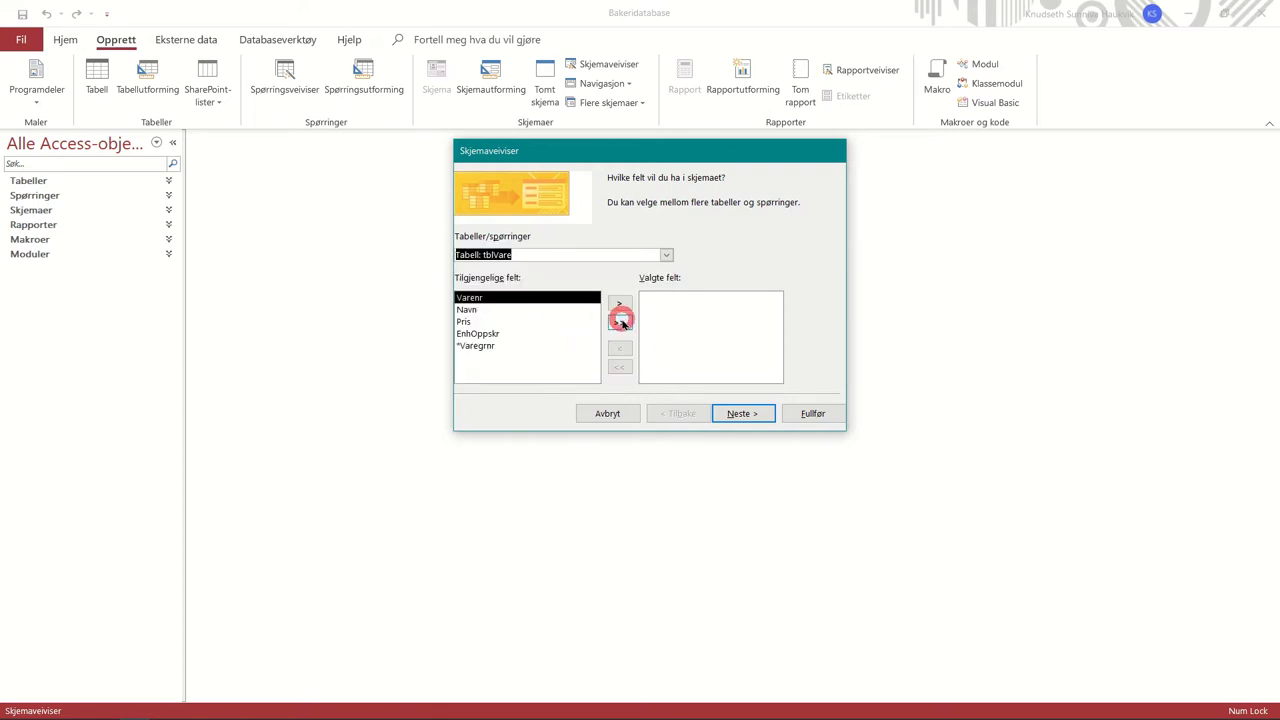
pyautogui.click(621, 320)
# Add the Råvarenr and Mengde fields from the tblOppskriftlinje table to the selected fields, leaving out its Varenr
pyautogui.click(666, 255)
pyautogui.scroll(1, 626, 289)
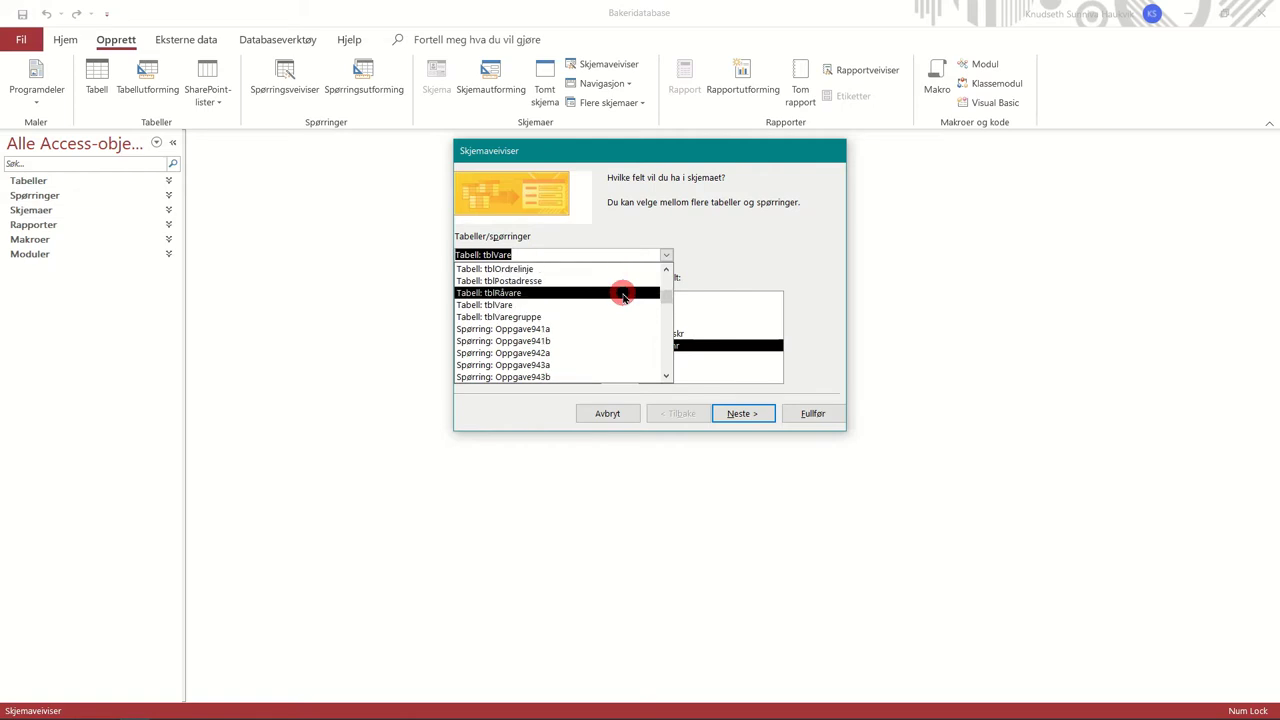
pyautogui.scroll(2, 620, 290)
pyautogui.click(586, 288)
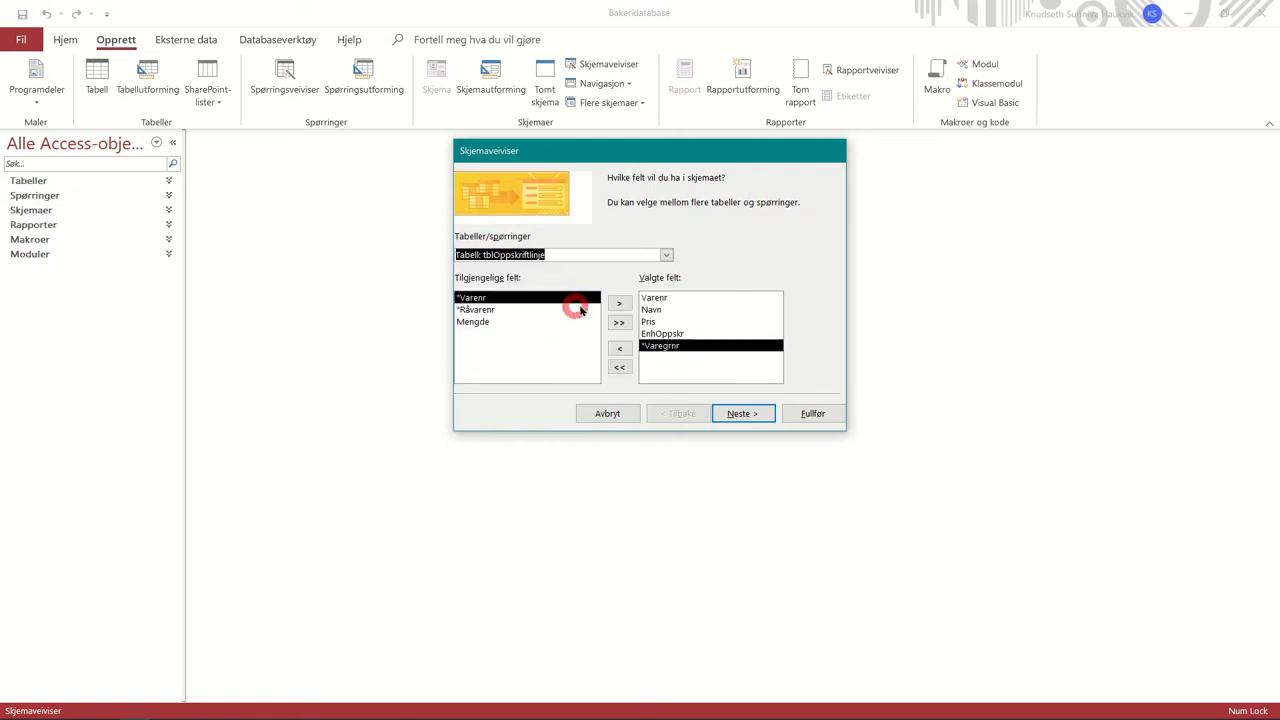
pyautogui.click(624, 302)
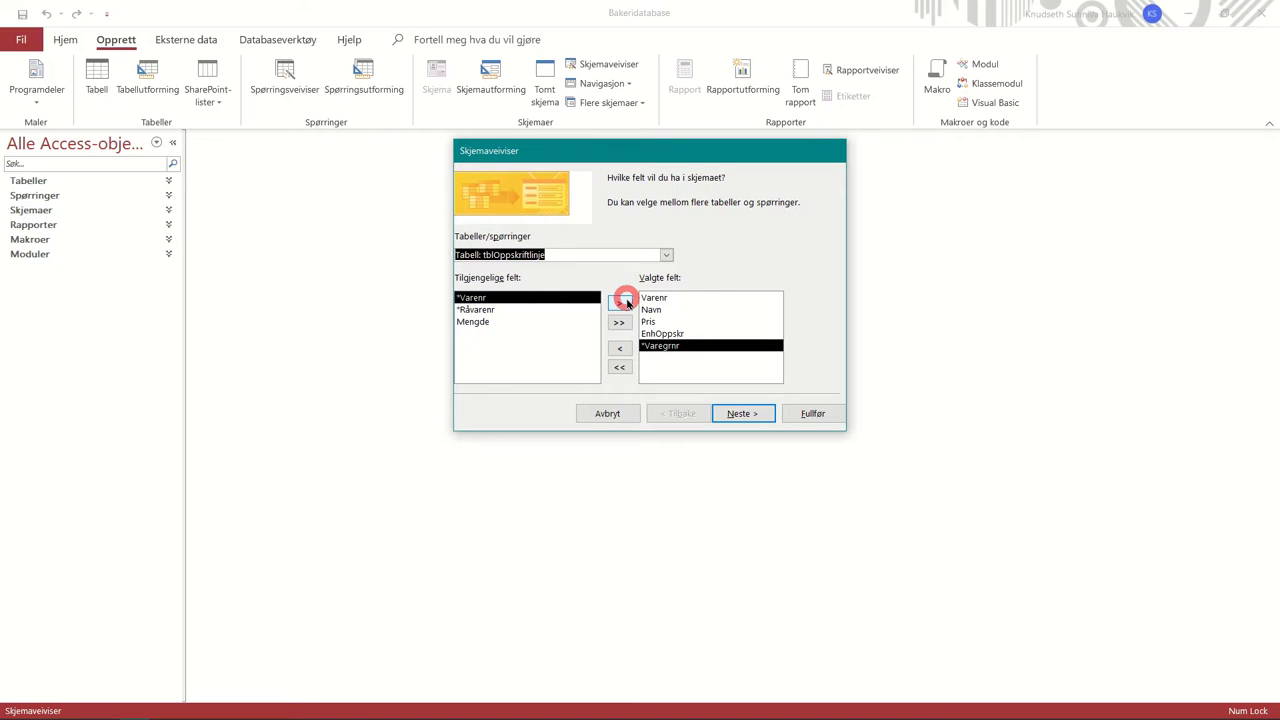
pyautogui.click(512, 310)
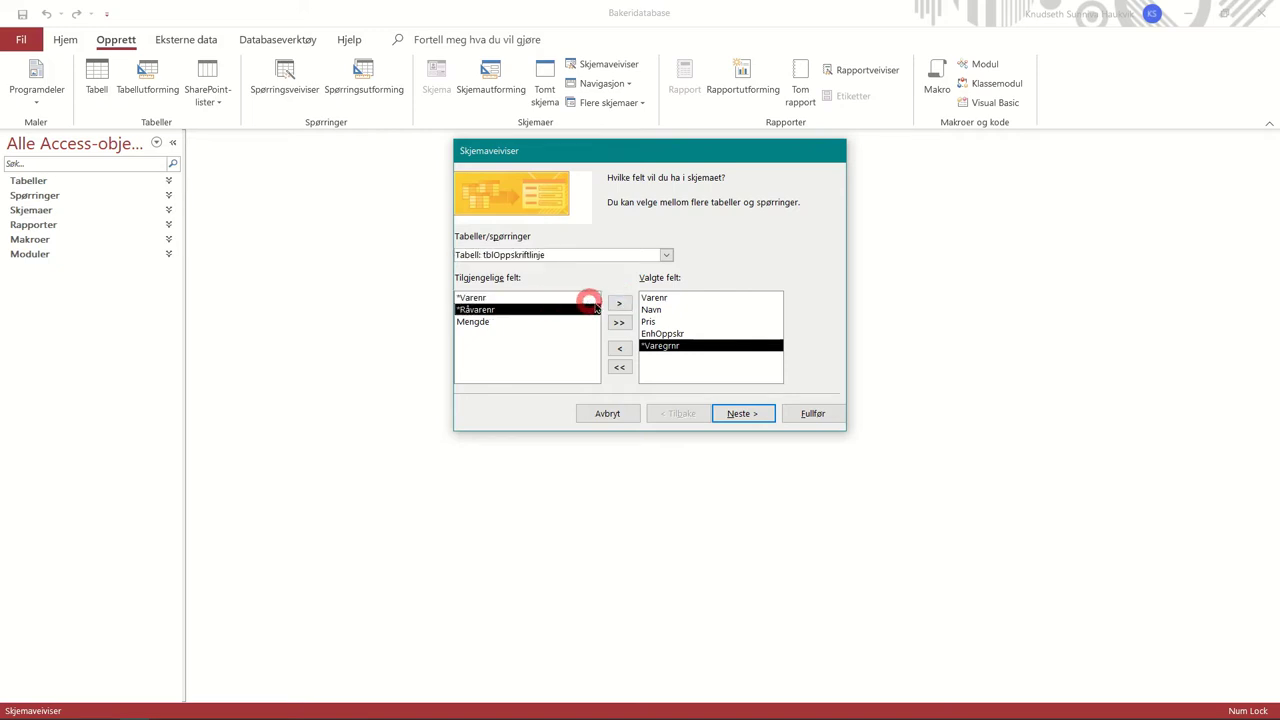
pyautogui.click(619, 302)
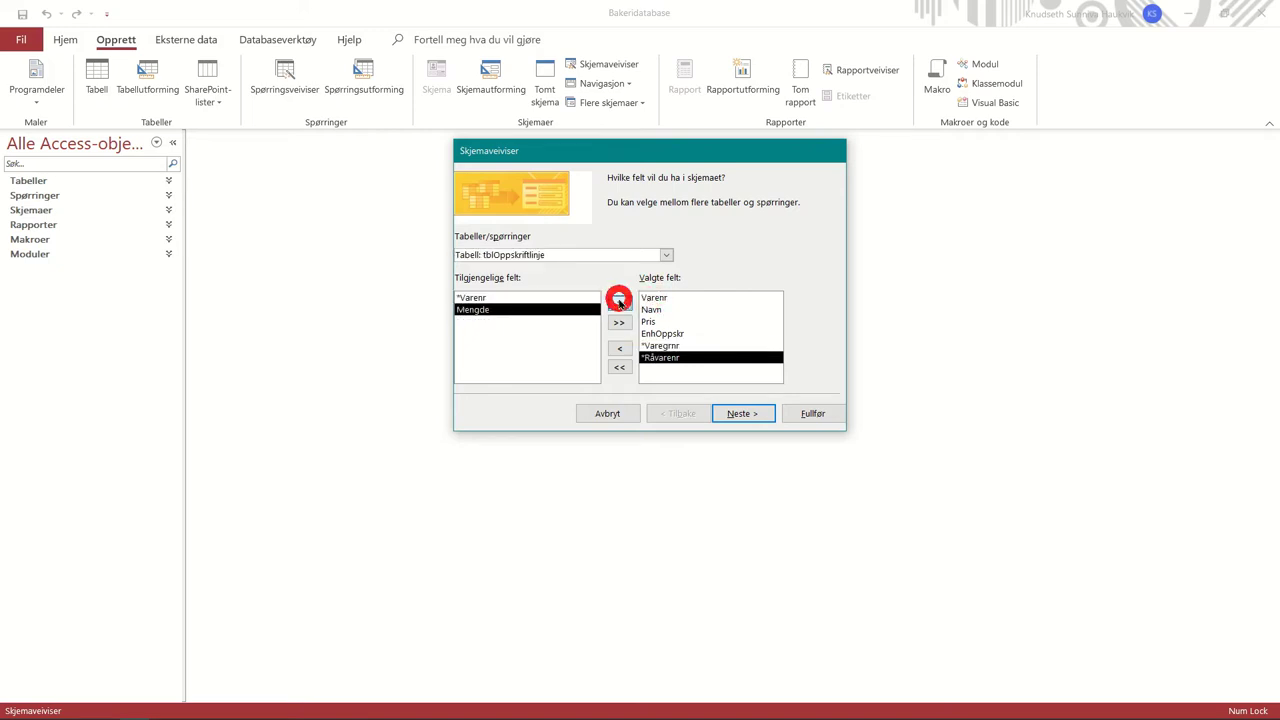
pyautogui.click(612, 303)
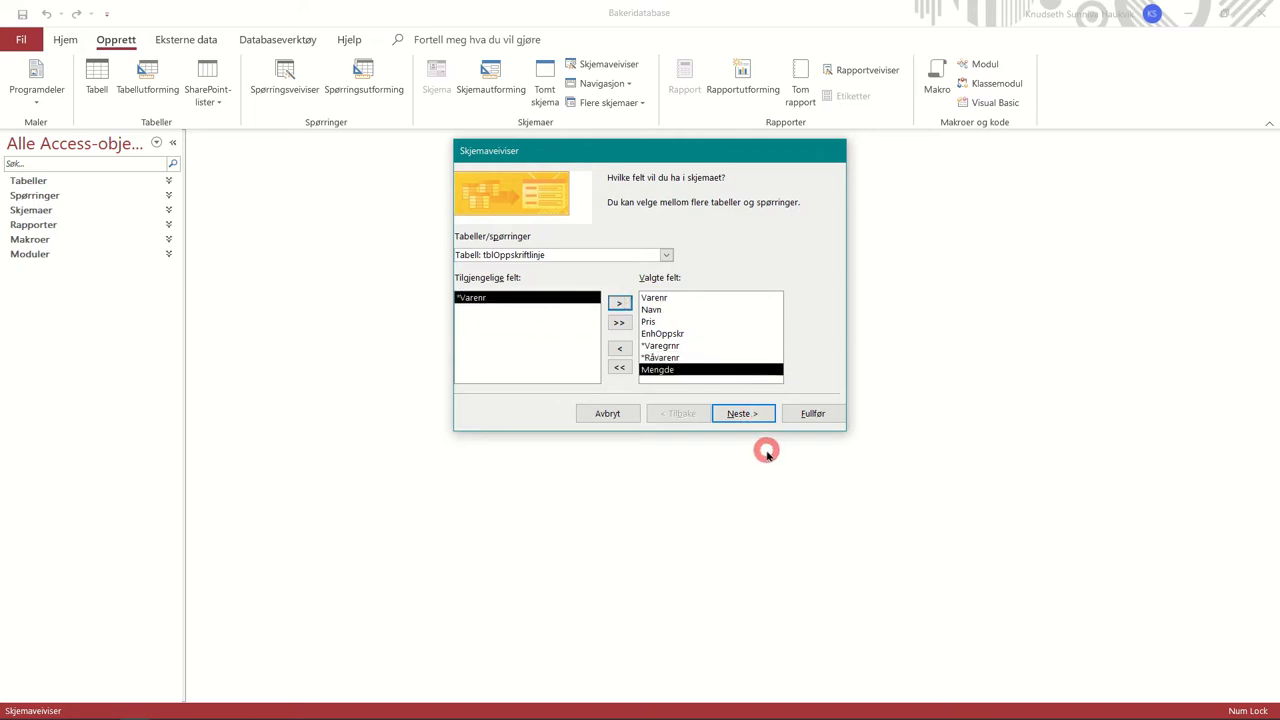
# Compare the tblVare and tblOppskriftlinje data arrangements and organize the form by tblVare with a subform
pyautogui.click(745, 414)
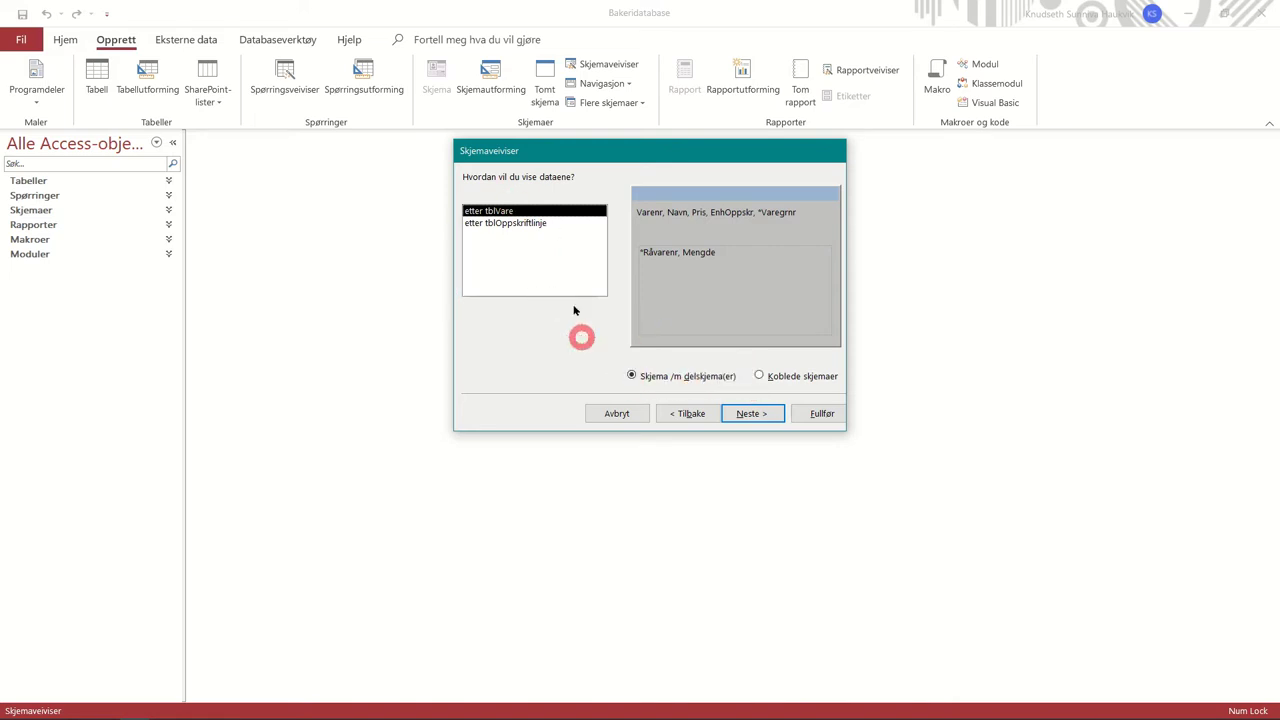
pyautogui.click(533, 224)
pyautogui.click(530, 212)
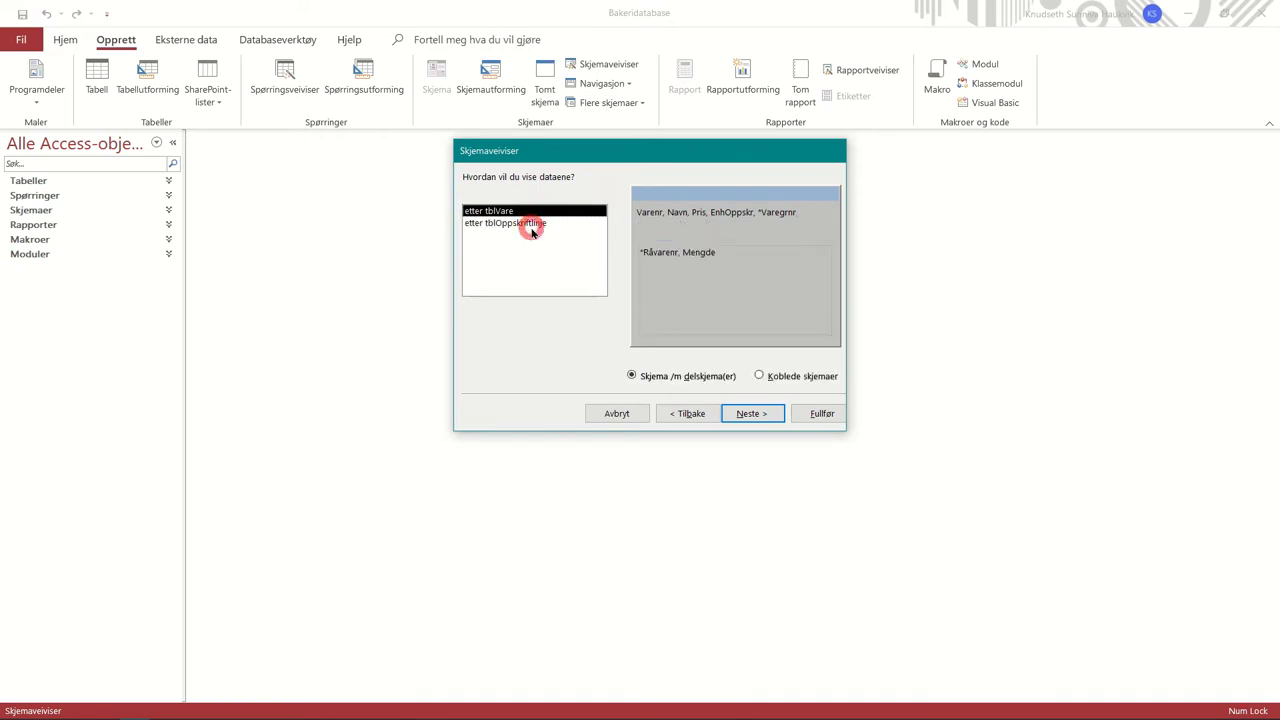
pyautogui.click(543, 227)
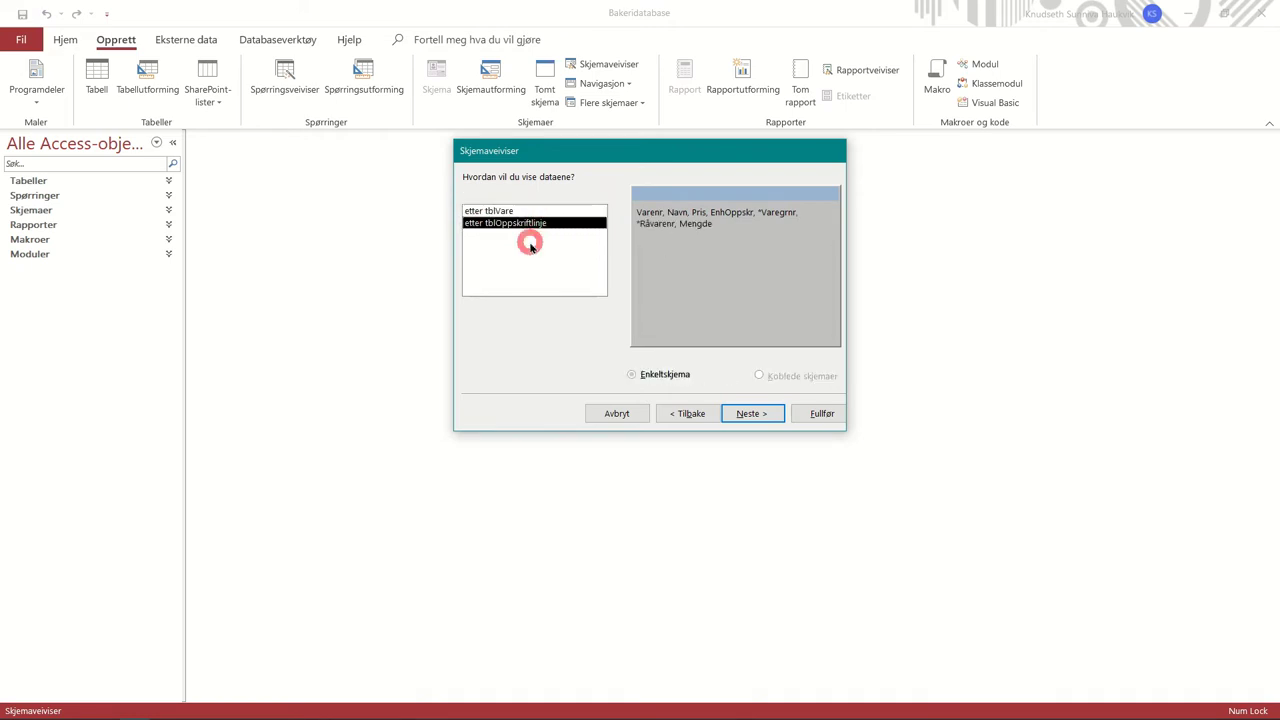
pyautogui.click(523, 211)
pyautogui.click(773, 413)
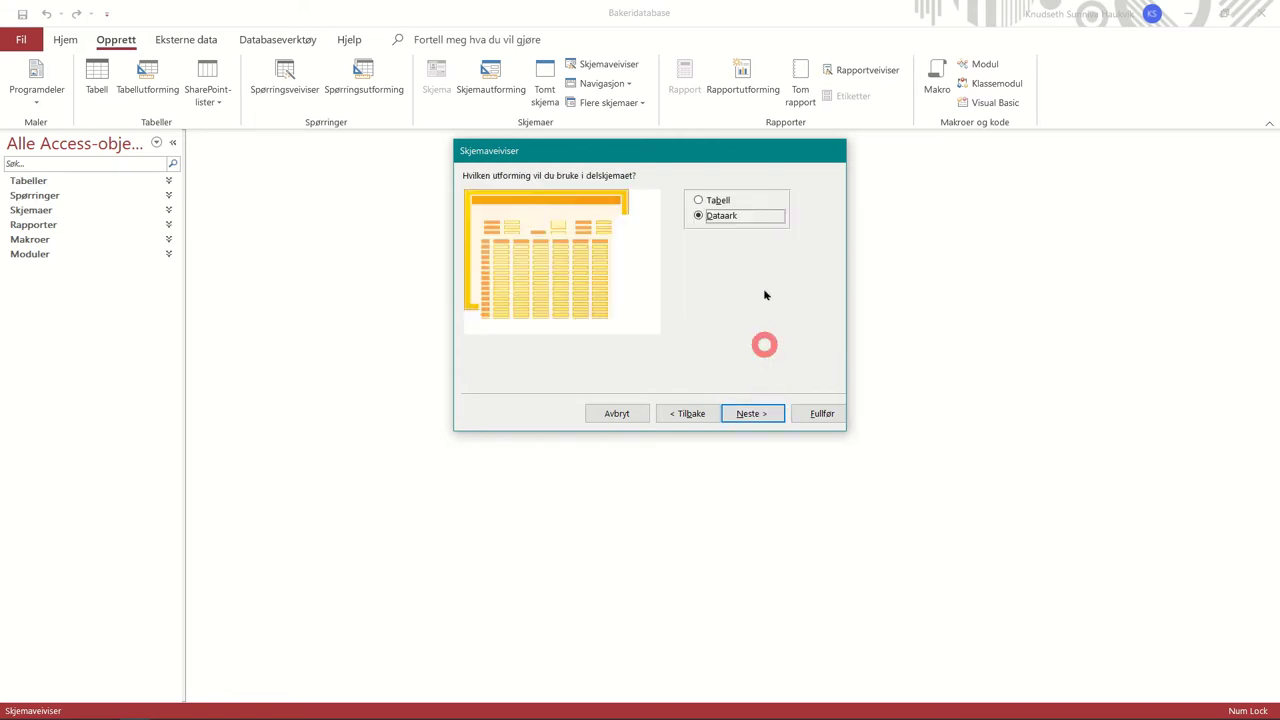
# Set the subform layout to Tabell and continue to naming the forms
pyautogui.click(720, 201)
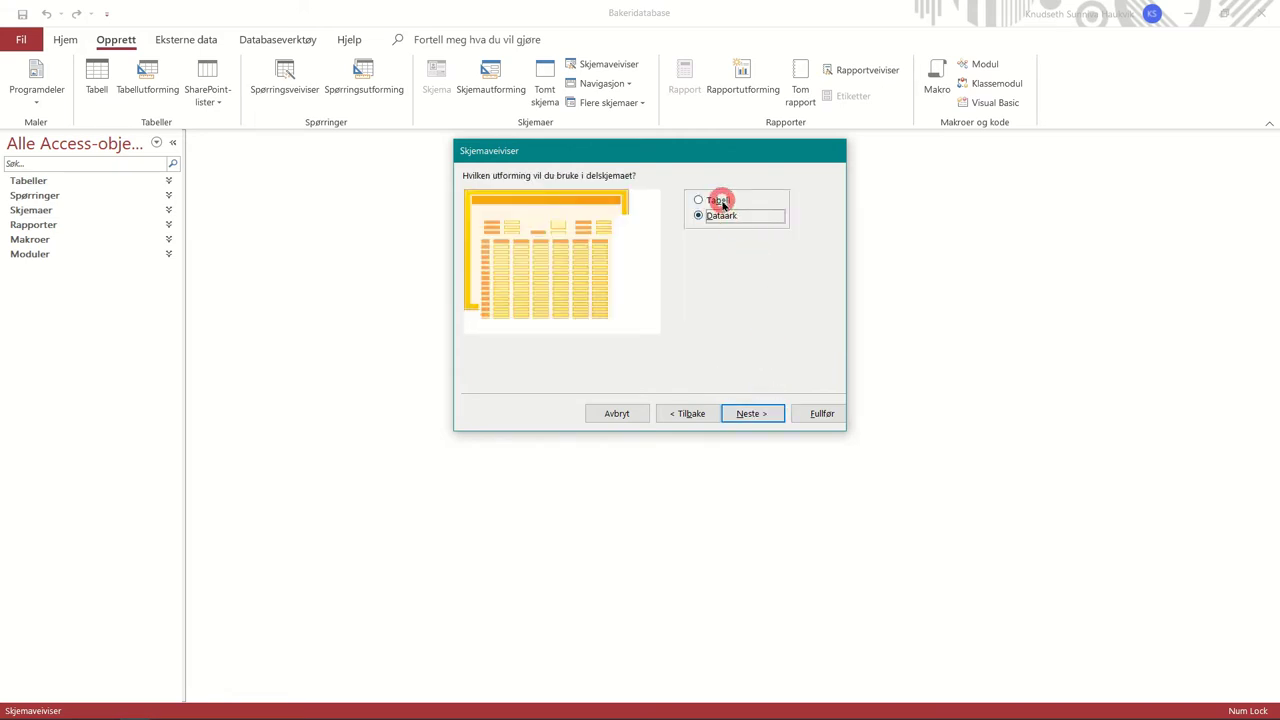
pyautogui.click(720, 201)
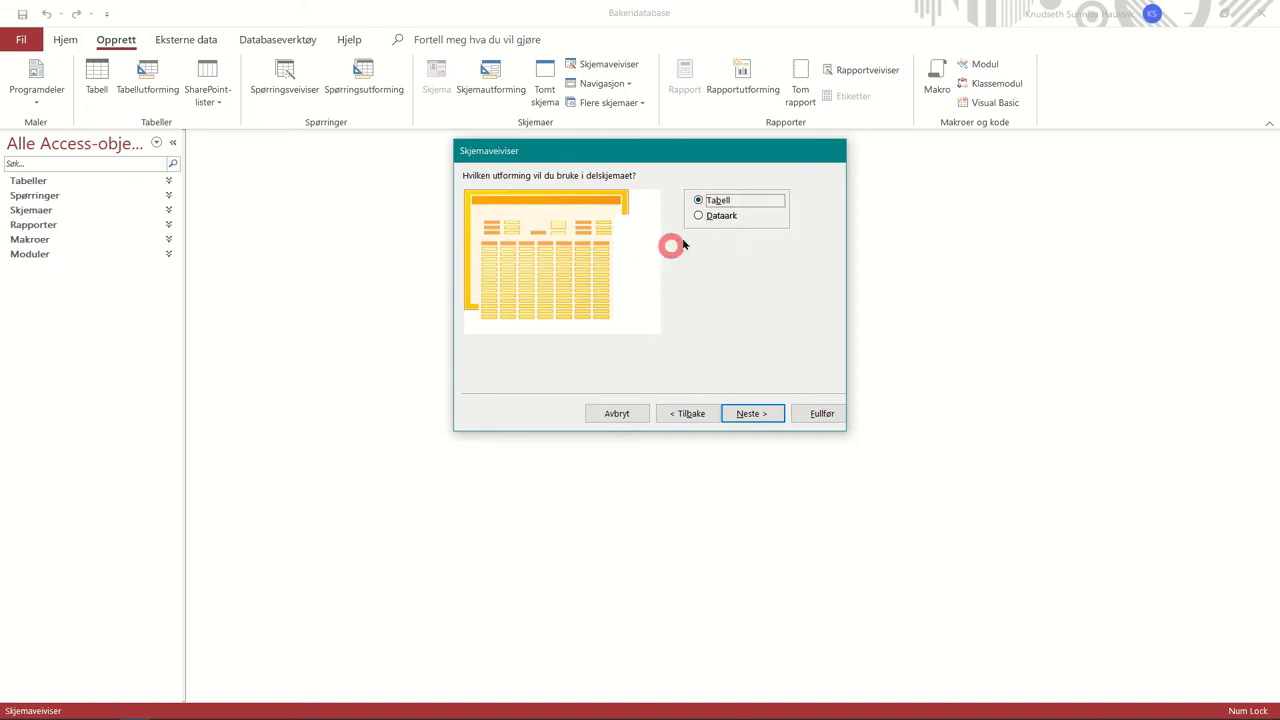
pyautogui.click(762, 405)
# Name the main form frmVare by replacing the tbl prefix with frm
pyautogui.click(708, 203)
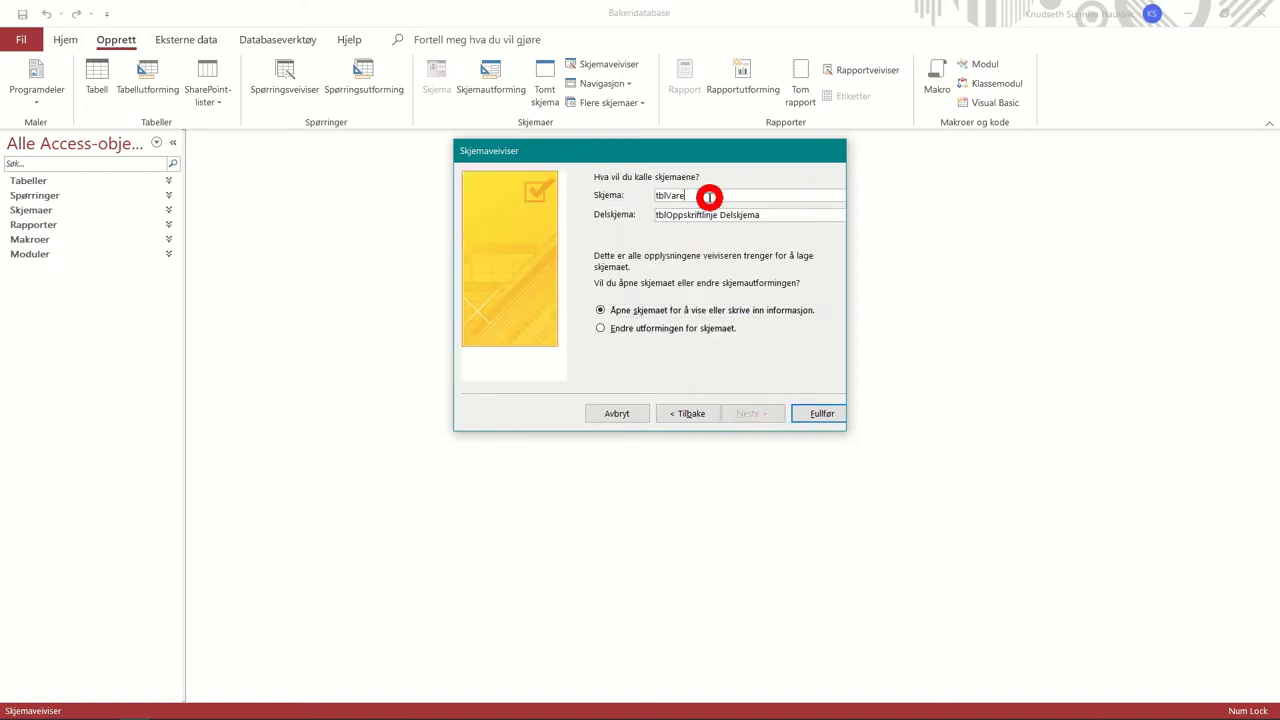
pyautogui.click(668, 196)
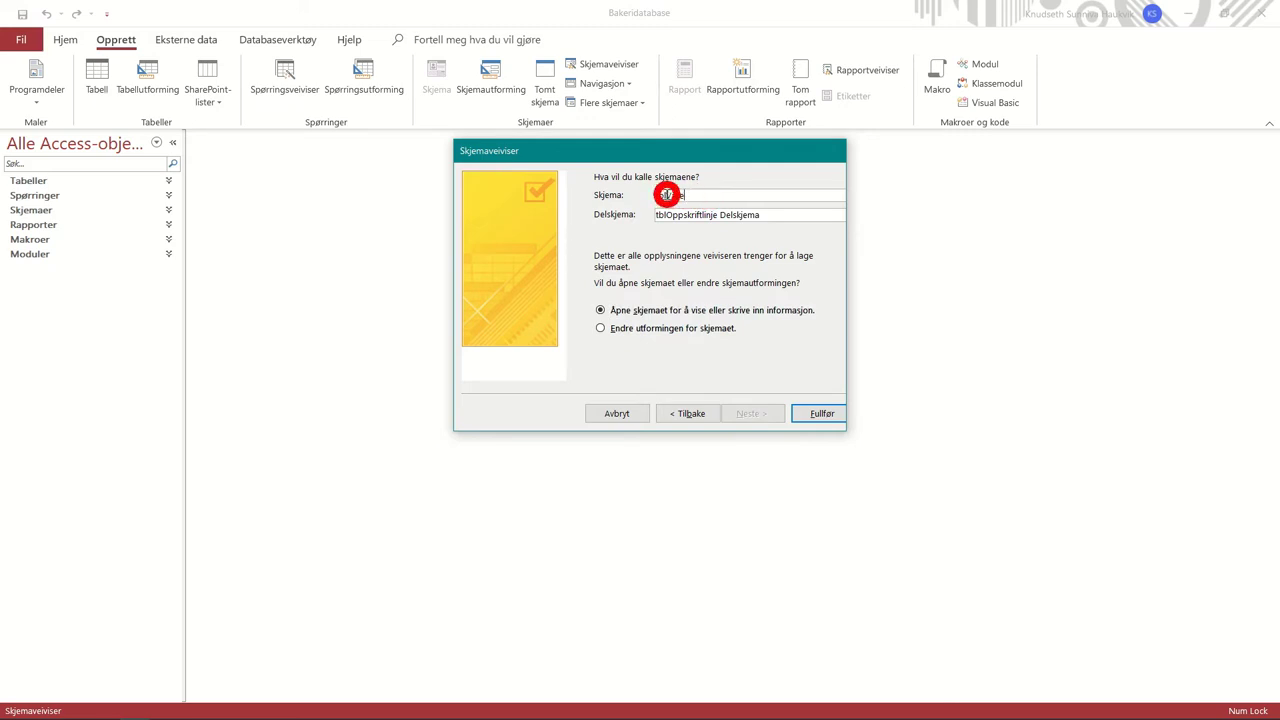
pyautogui.moveTo(666, 194); pyautogui.dragTo(643, 195)
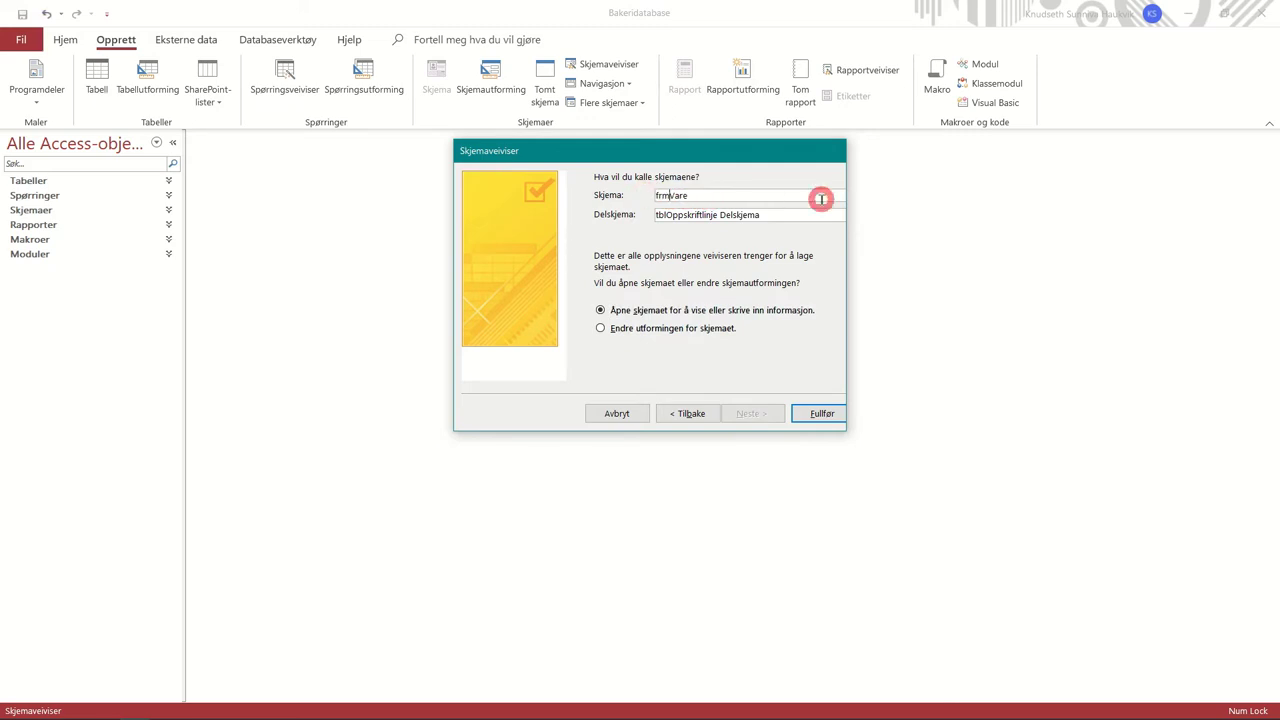
# Name the main form frmVare2 and the subform frmOppskriftlinje2 Delskjema, and finish the form wizard so the form opens
pyautogui.write('2')
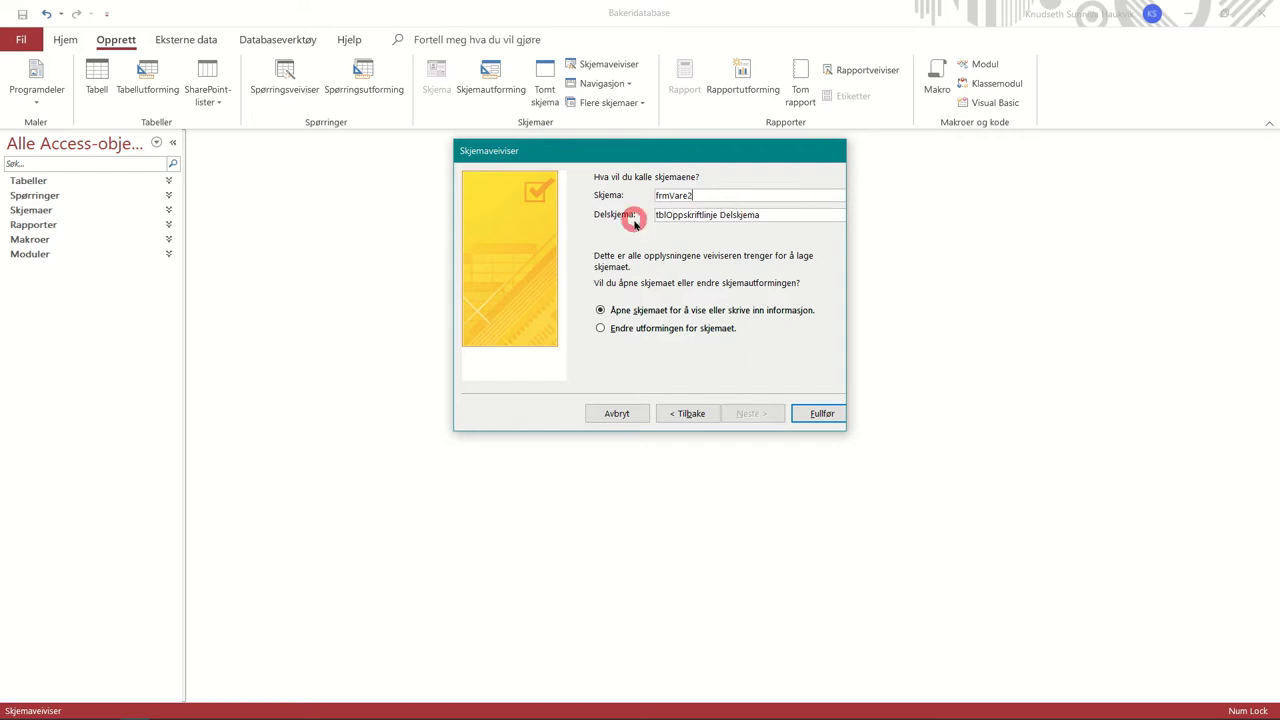
pyautogui.moveTo(665, 215); pyautogui.dragTo(643, 211)
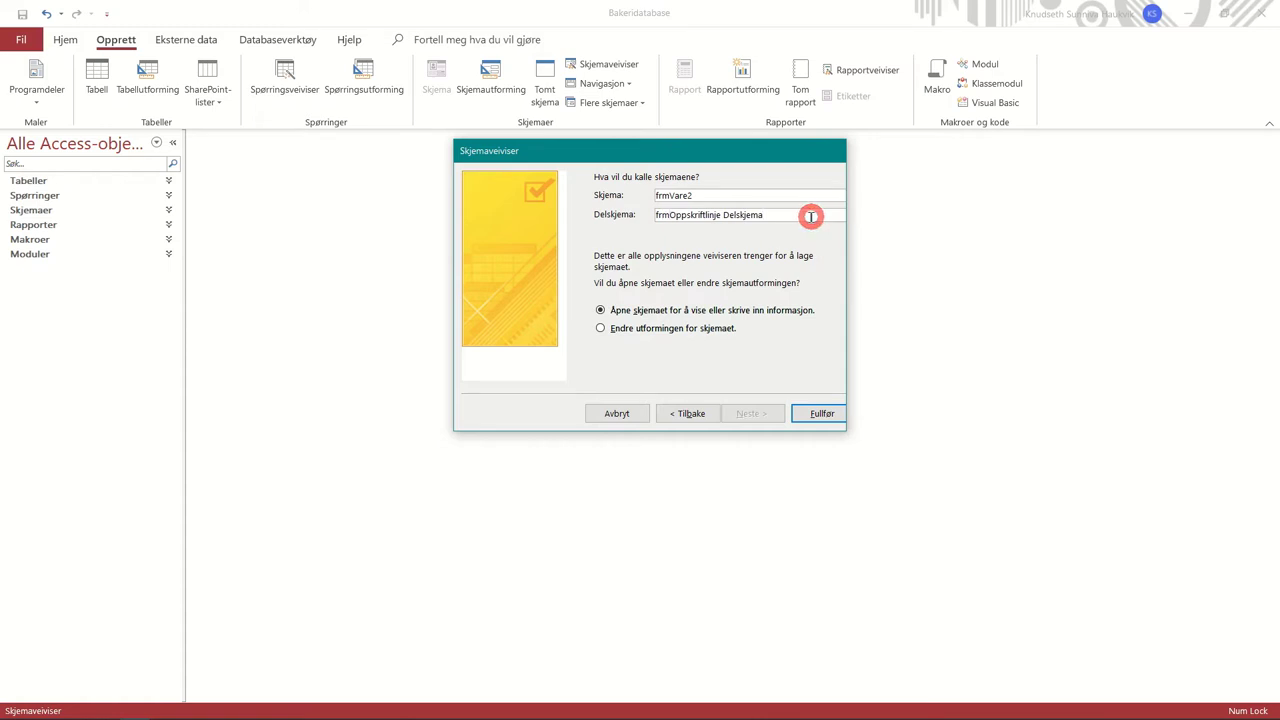
pyautogui.click(876, 248)
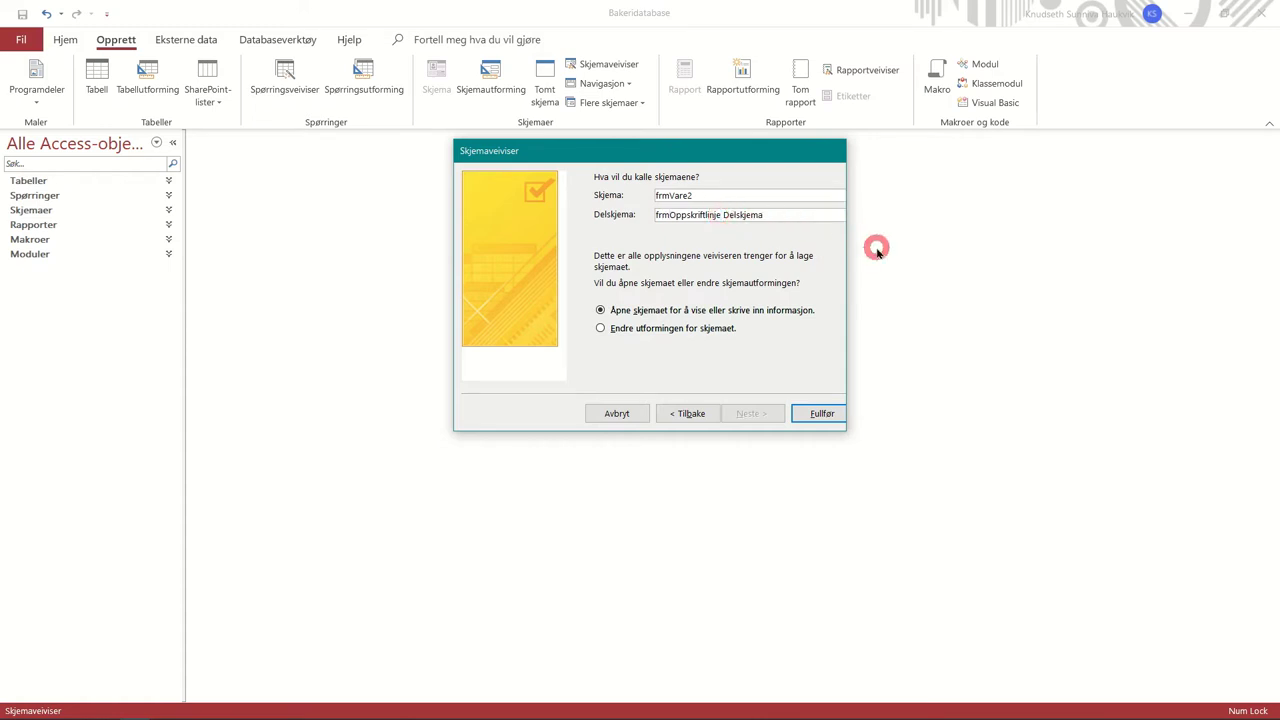
pyautogui.click(822, 414)
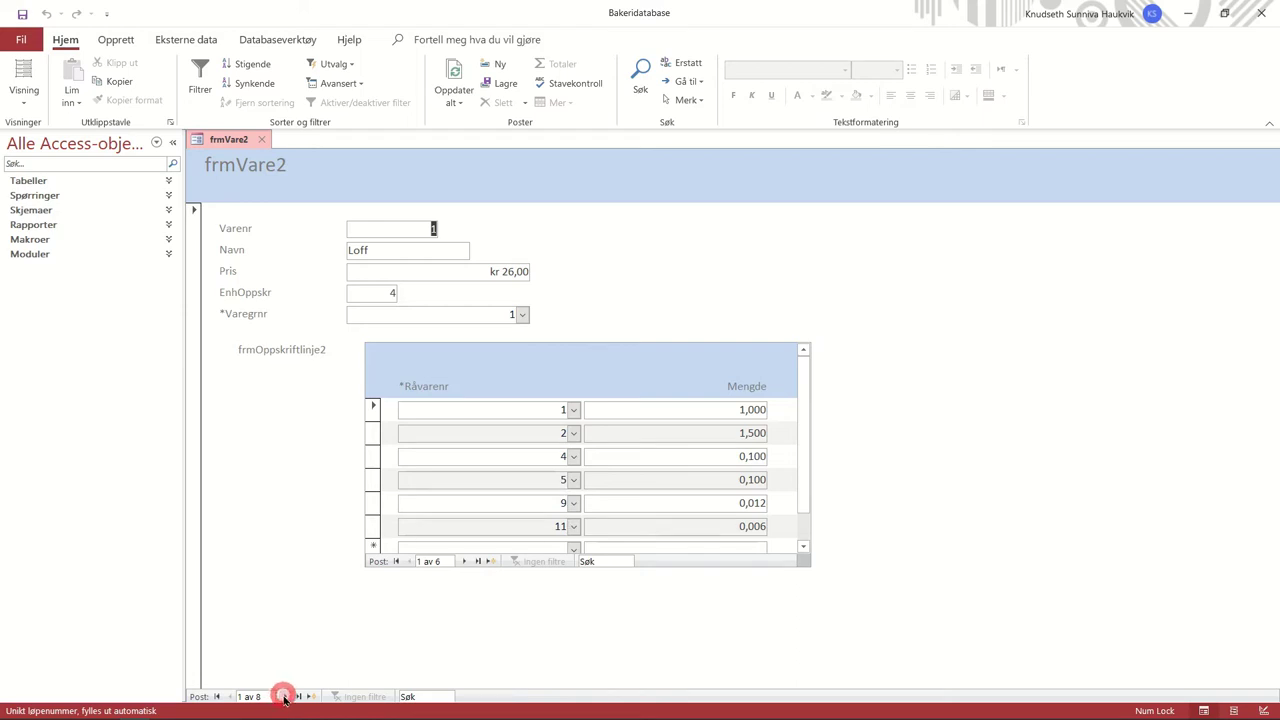
# Browse to the next record, switch frmVare2 to design view, and extend the form footer section to about 1.5 cm high
pyautogui.click(284, 697)
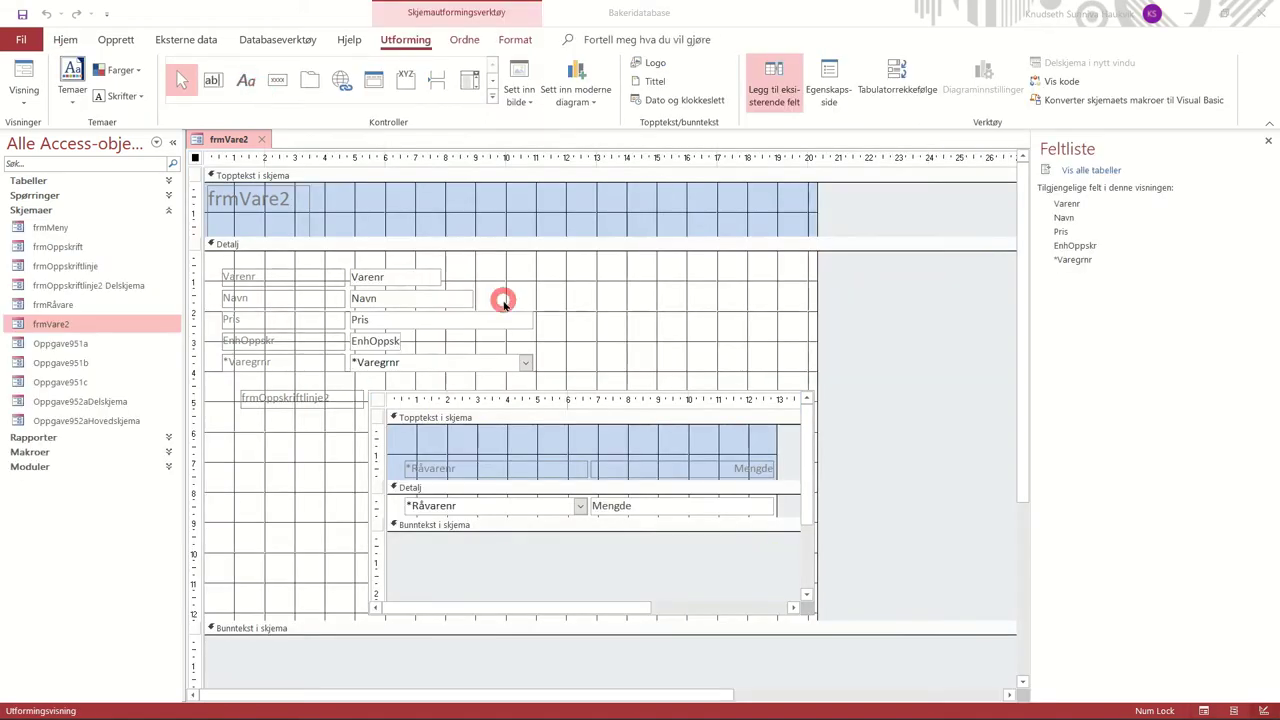
pyautogui.click(24, 100)
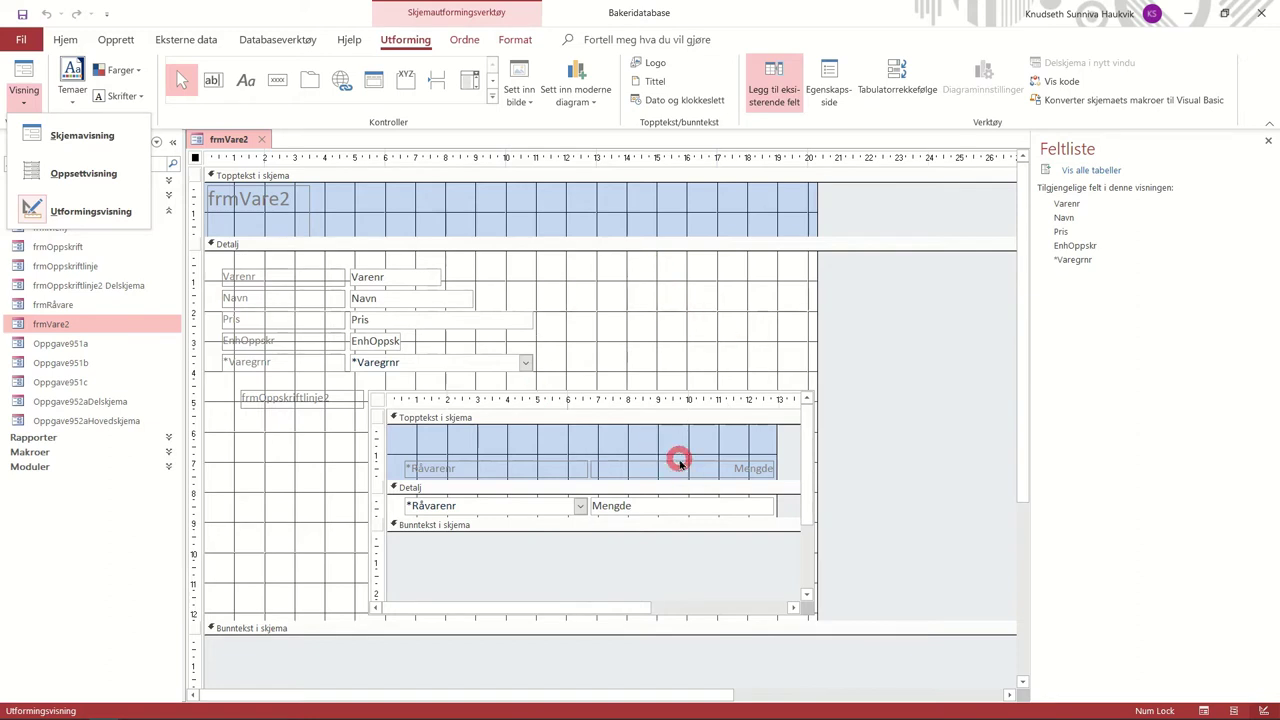
pyautogui.click(301, 634)
pyautogui.moveTo(302, 634); pyautogui.dragTo(309, 682)
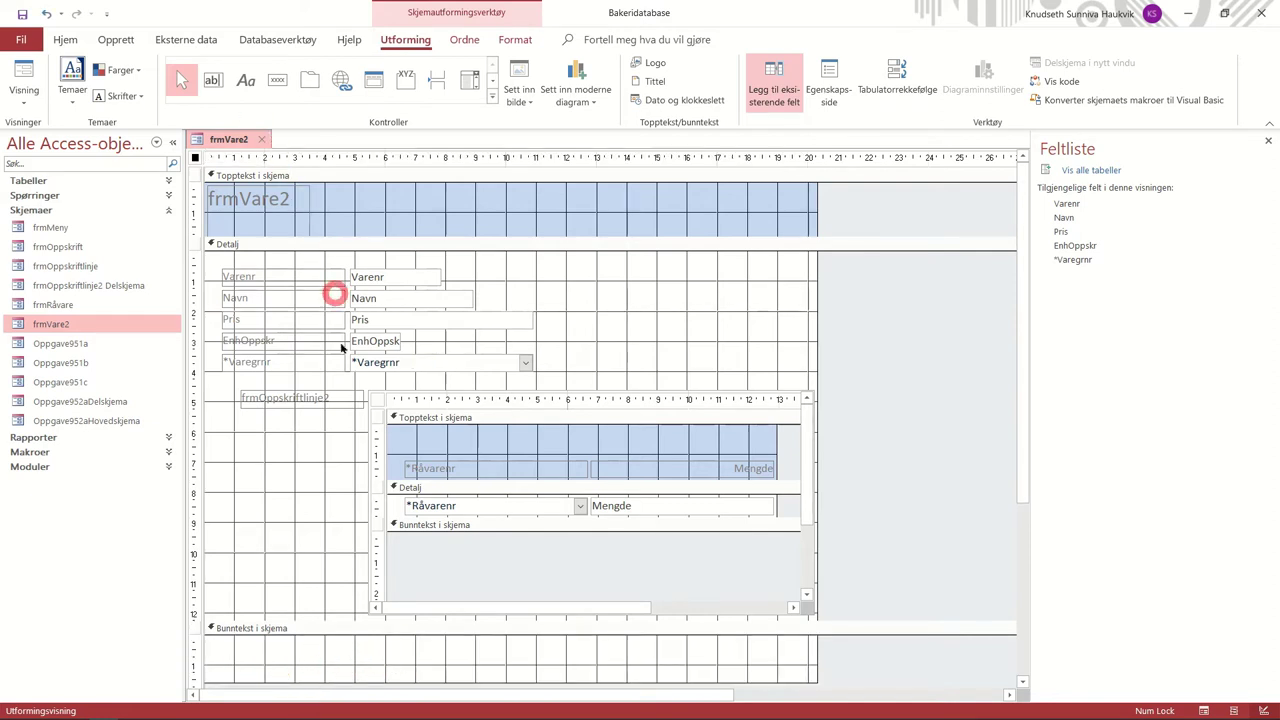
# Set the font weight of the five field labels from Varenr to *Varegrnr to Halvfet
pyautogui.click(308, 283)
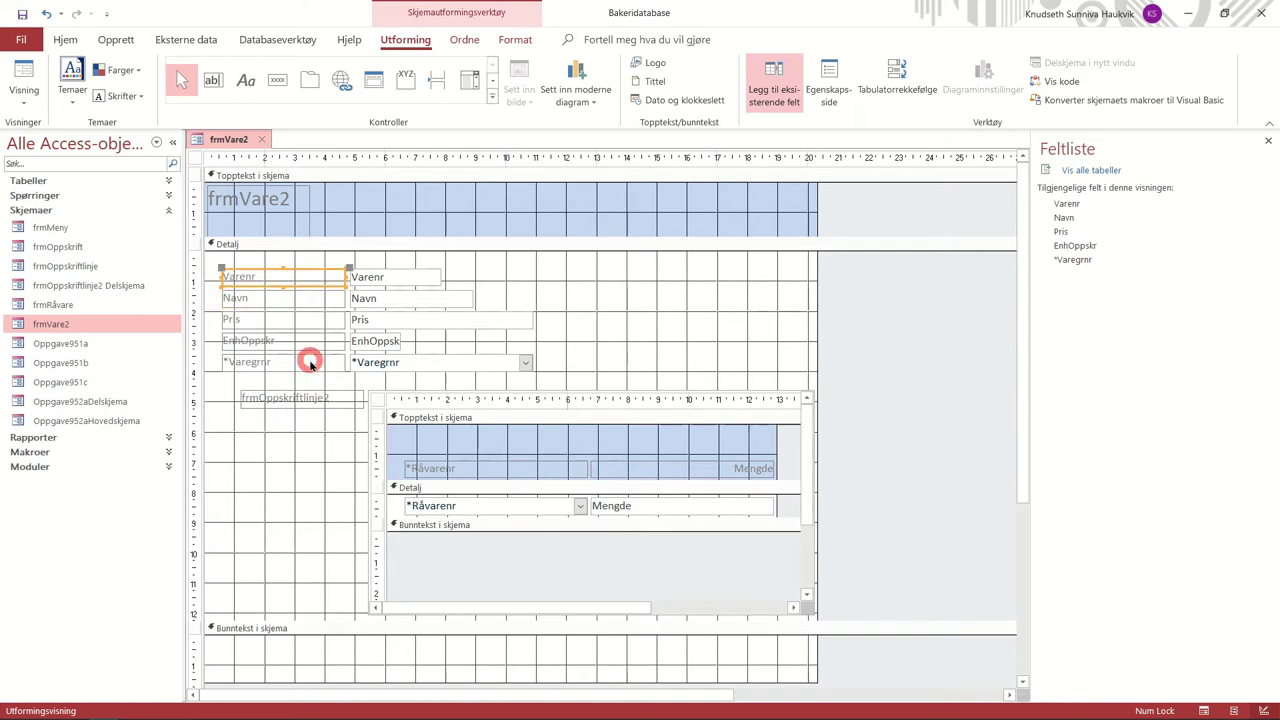
pyautogui.keyDown('ctrl'); pyautogui.click(309, 360); pyautogui.keyUp('ctrl')
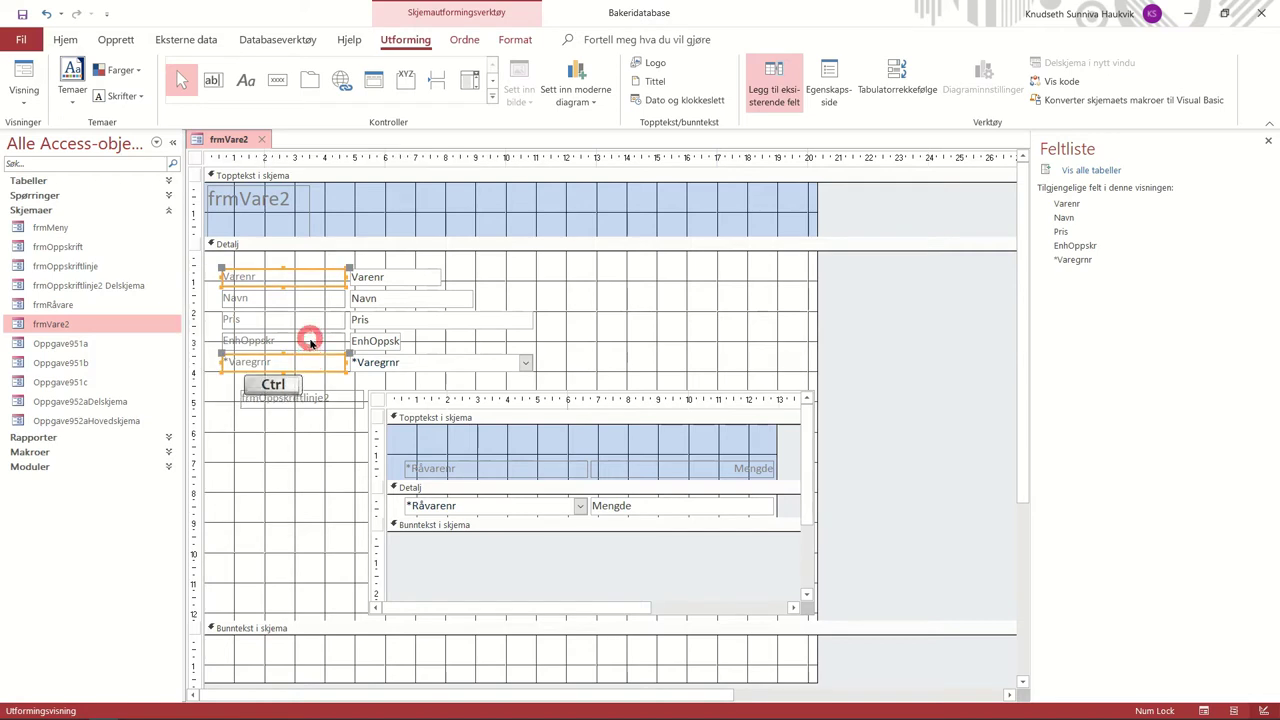
pyautogui.keyDown('ctrl'); pyautogui.click(309, 339); pyautogui.keyUp('ctrl')
pyautogui.moveTo(232, 378); pyautogui.dragTo(329, 254)
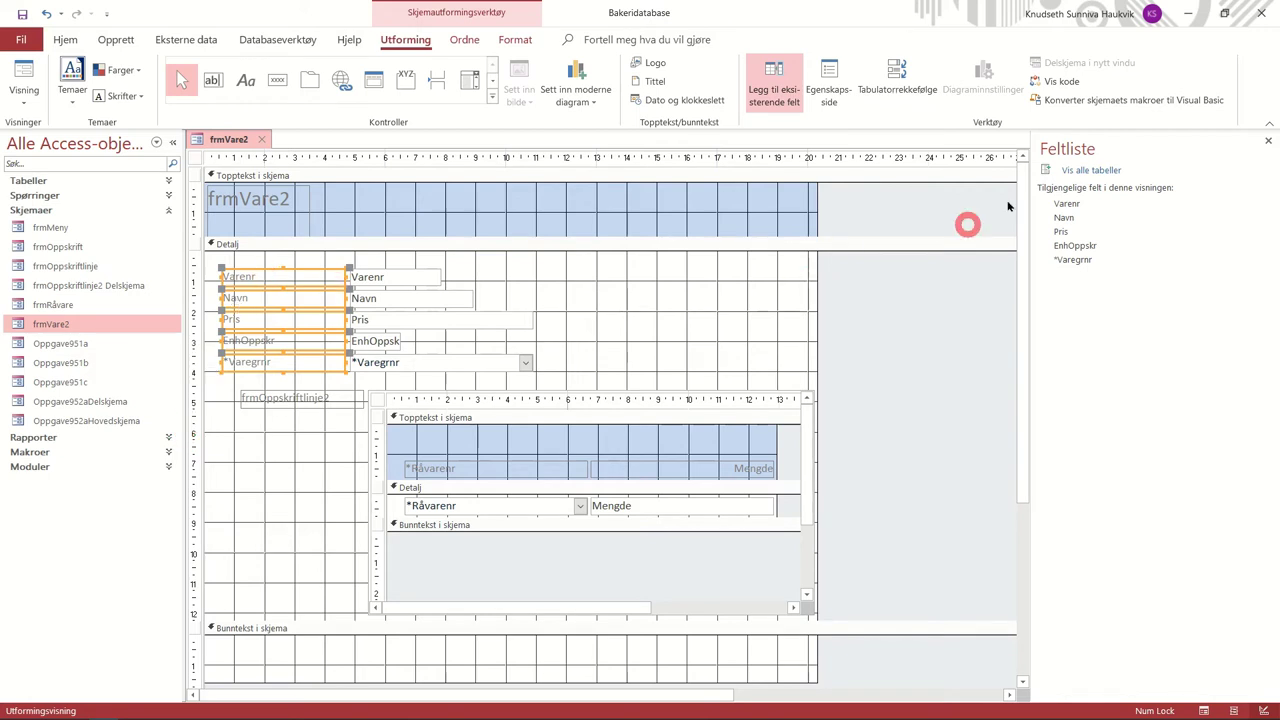
pyautogui.click(828, 78)
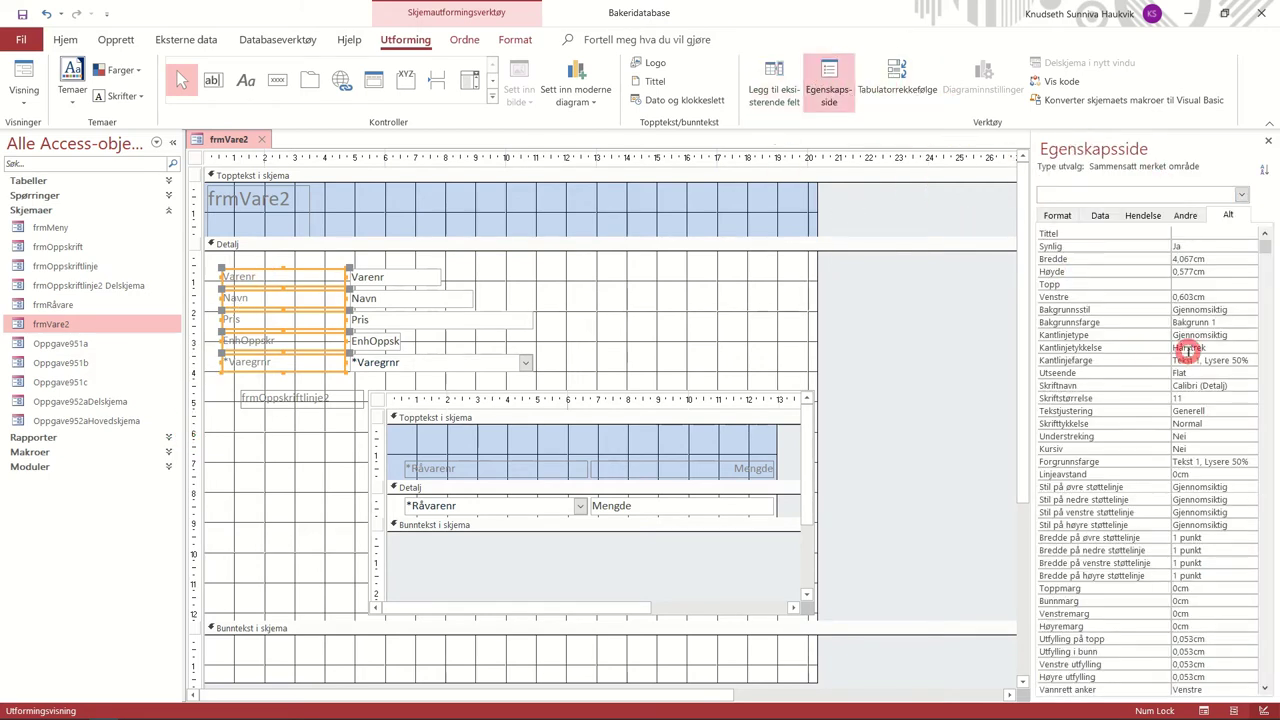
pyautogui.click(1210, 425)
pyautogui.click(1250, 424)
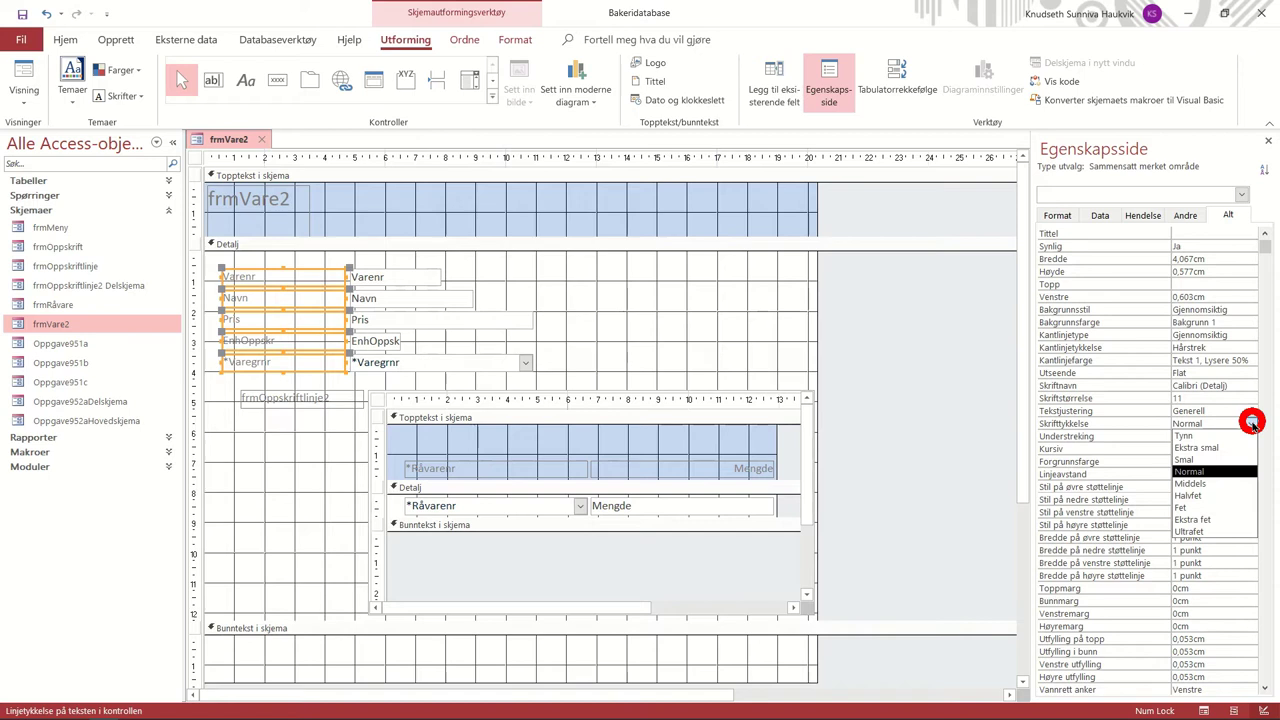
pyautogui.click(1216, 496)
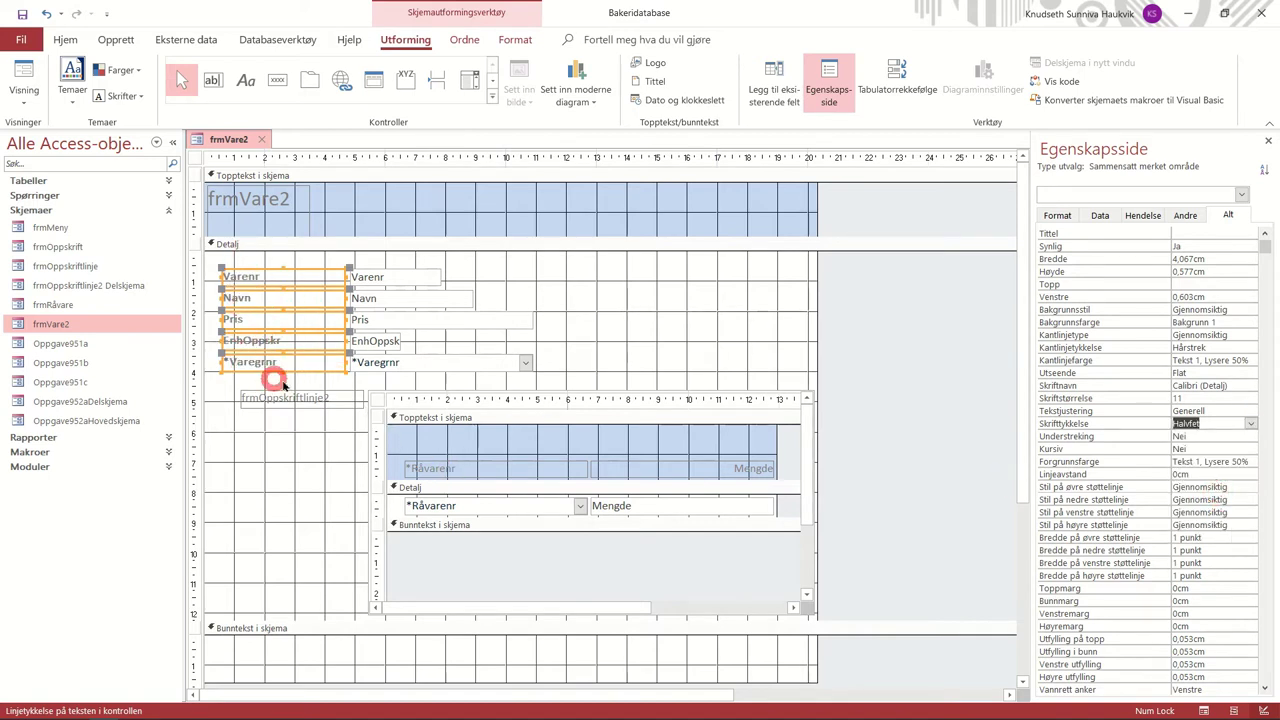
# Shift the five selected labels together with their text boxes to a left position of 0,6 cm
pyautogui.click(294, 328)
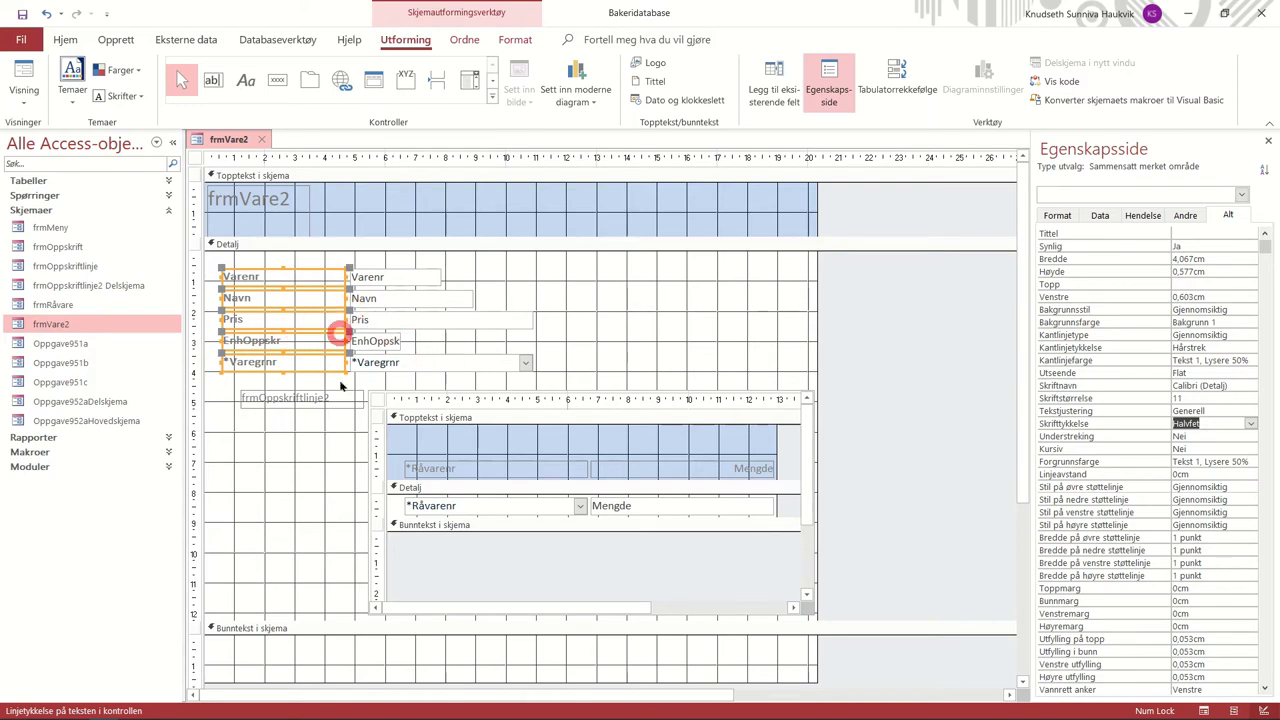
pyautogui.click(282, 277)
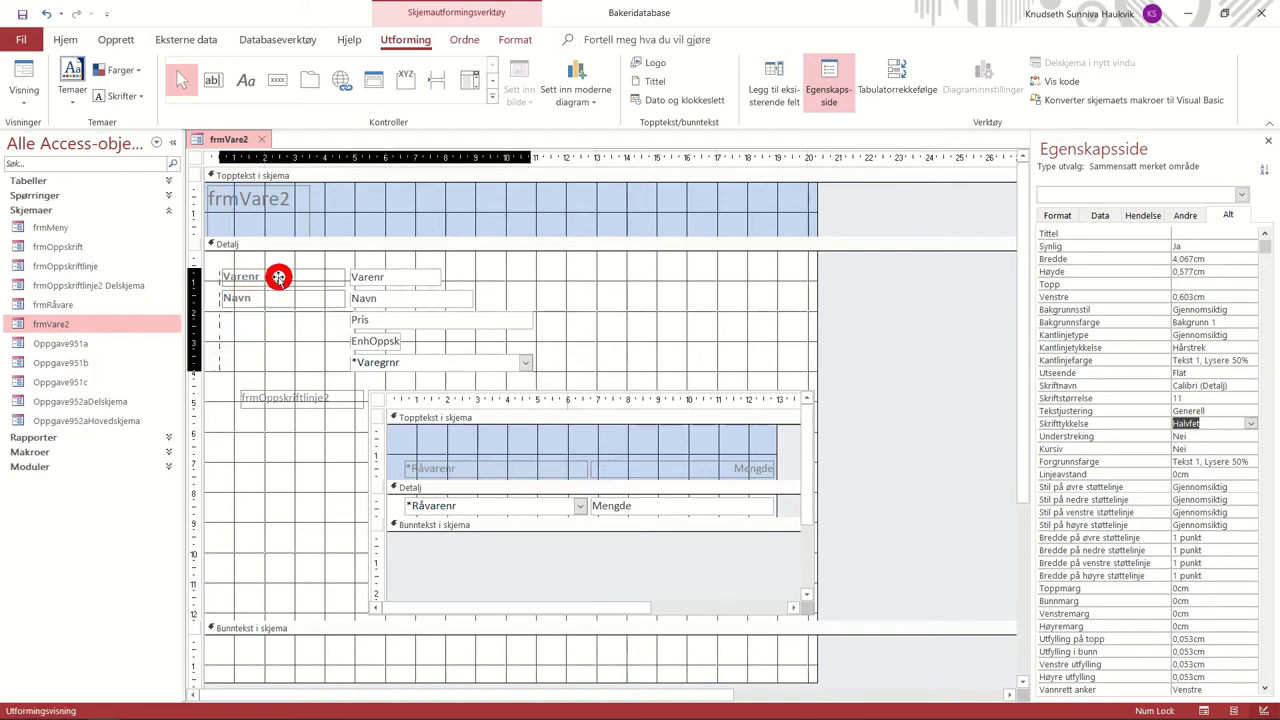
pyautogui.moveTo(282, 277); pyautogui.dragTo(279, 275)
pyautogui.click(284, 265)
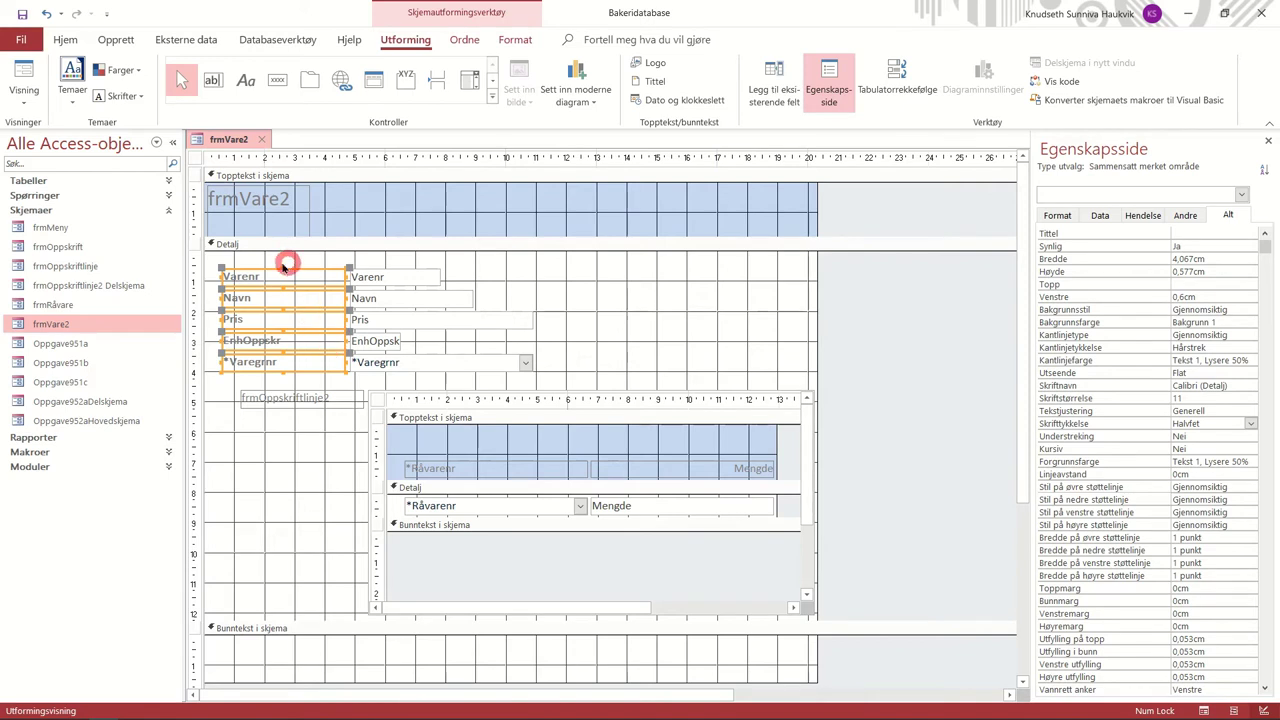
# Try moving the Varenr label separately from its text box and resizing the selected labels from their left edge
pyautogui.click(221, 265)
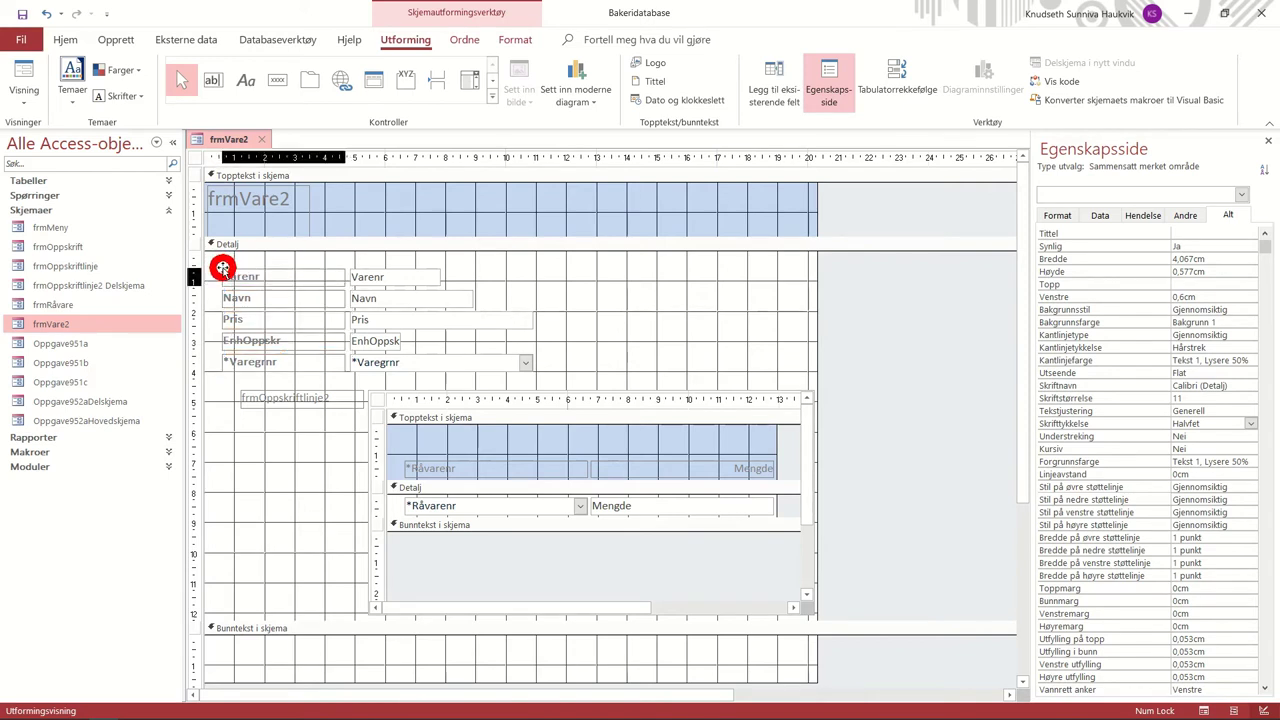
pyautogui.click(273, 267)
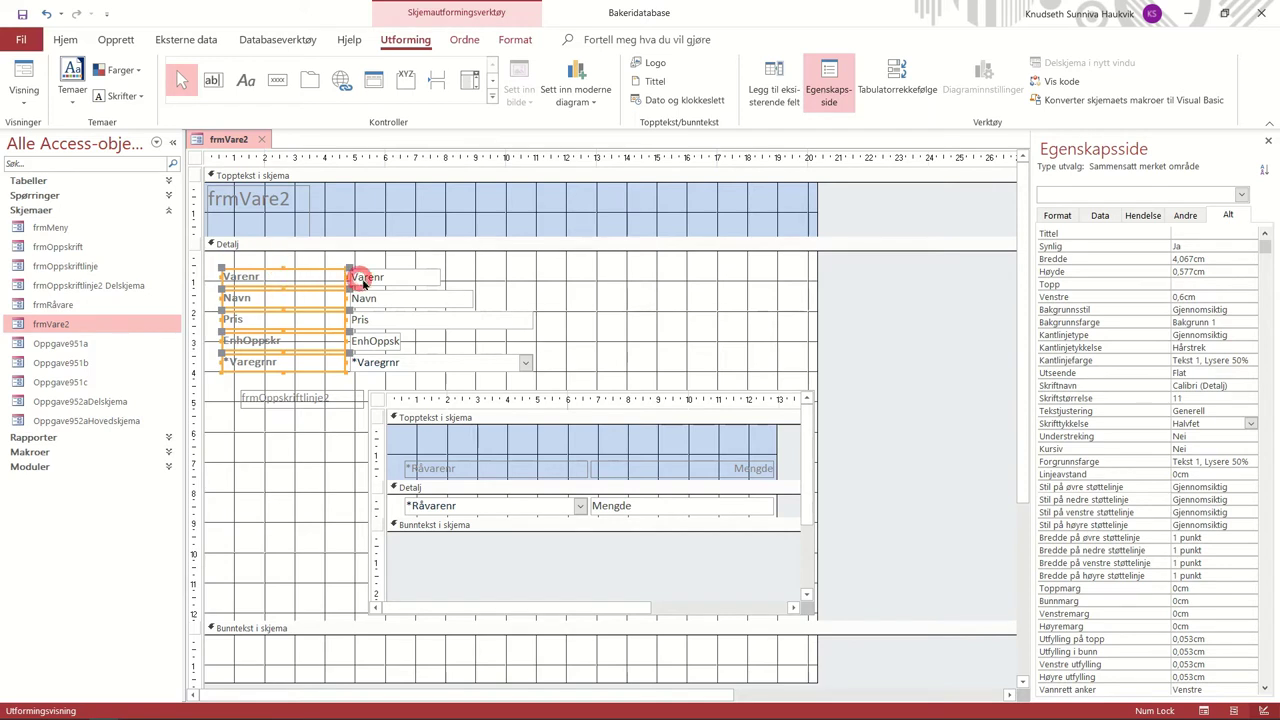
pyautogui.click(222, 276)
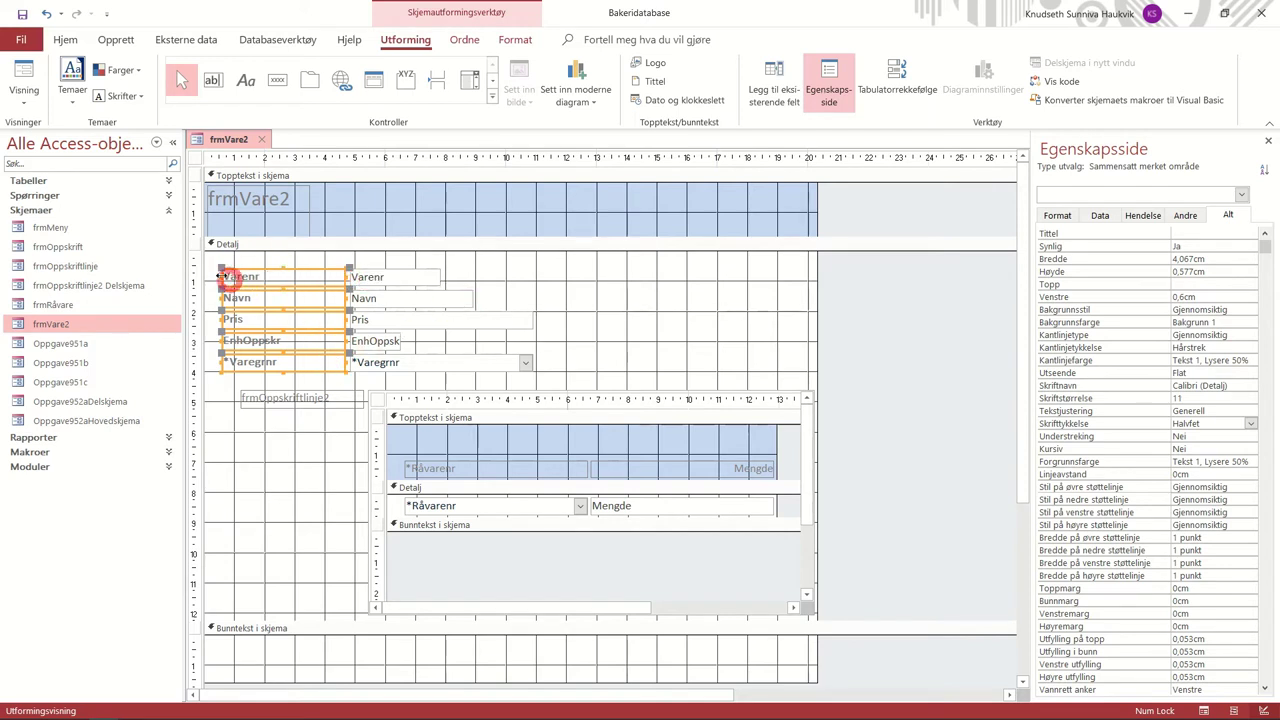
pyautogui.moveTo(221, 279)
pyautogui.mouseDown()
pyautogui.moveTo(201, 280)
pyautogui.moveTo(219, 281)
pyautogui.mouseUp()
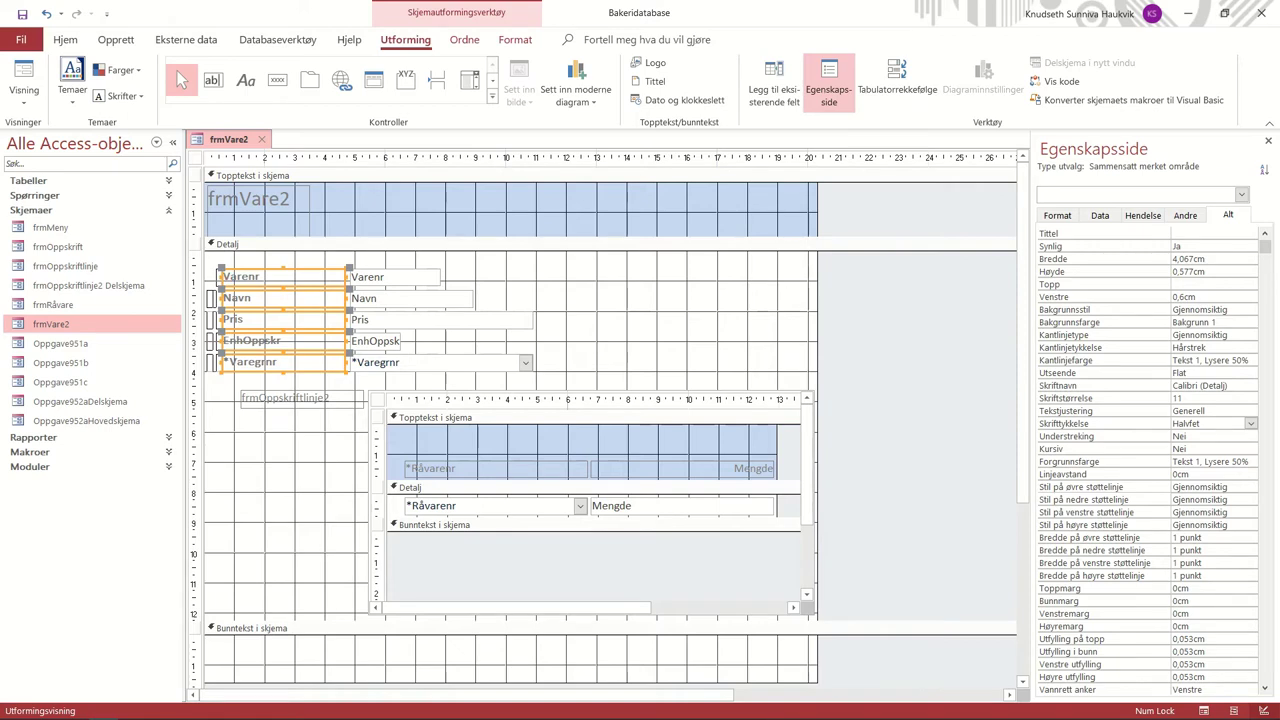
pyautogui.click(457, 269)
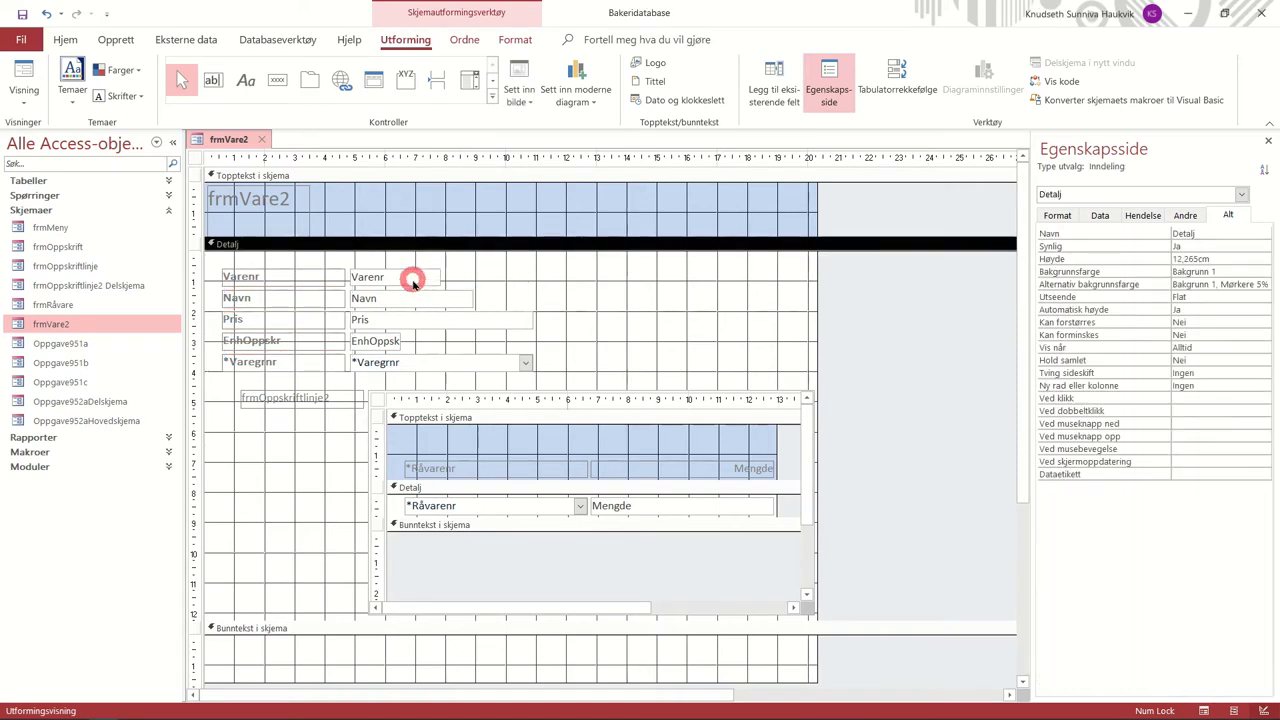
# Compare selecting the Varenr label and its text box, delete the text box with its label, and undo the deletion
pyautogui.click(414, 277)
pyautogui.click(306, 277)
pyautogui.click(403, 277)
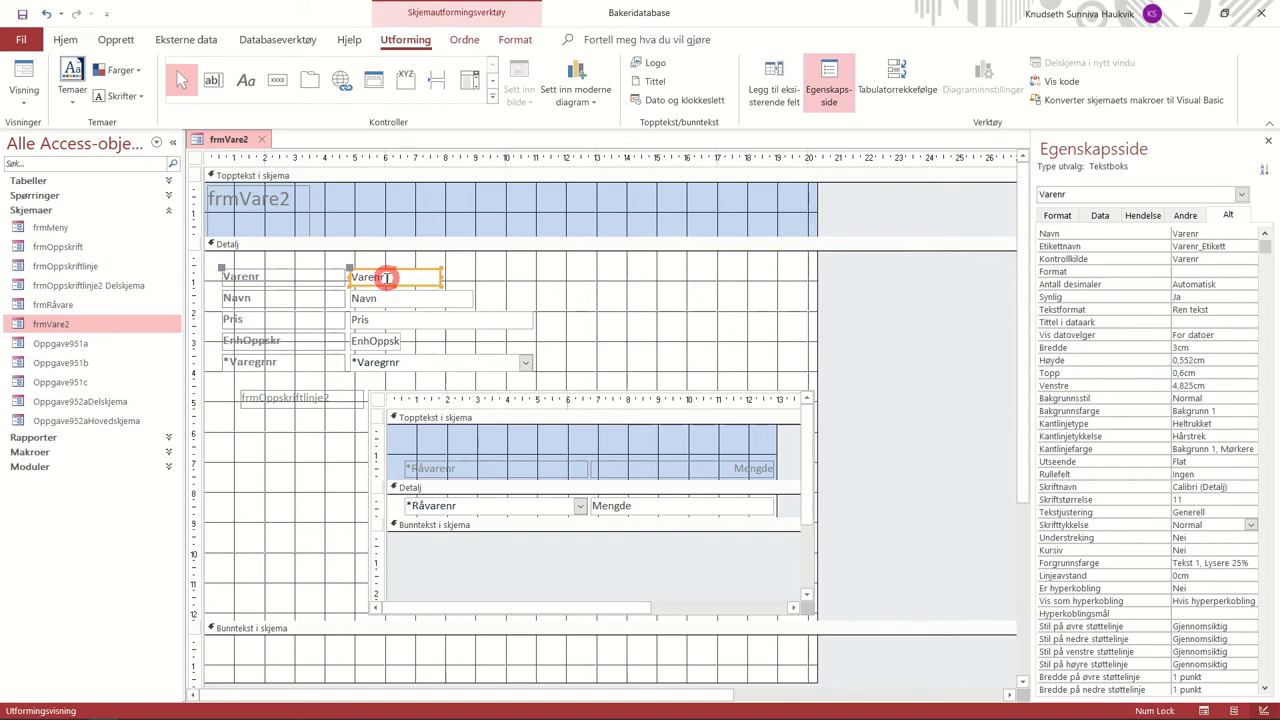
pyautogui.click(314, 279)
pyautogui.click(409, 276)
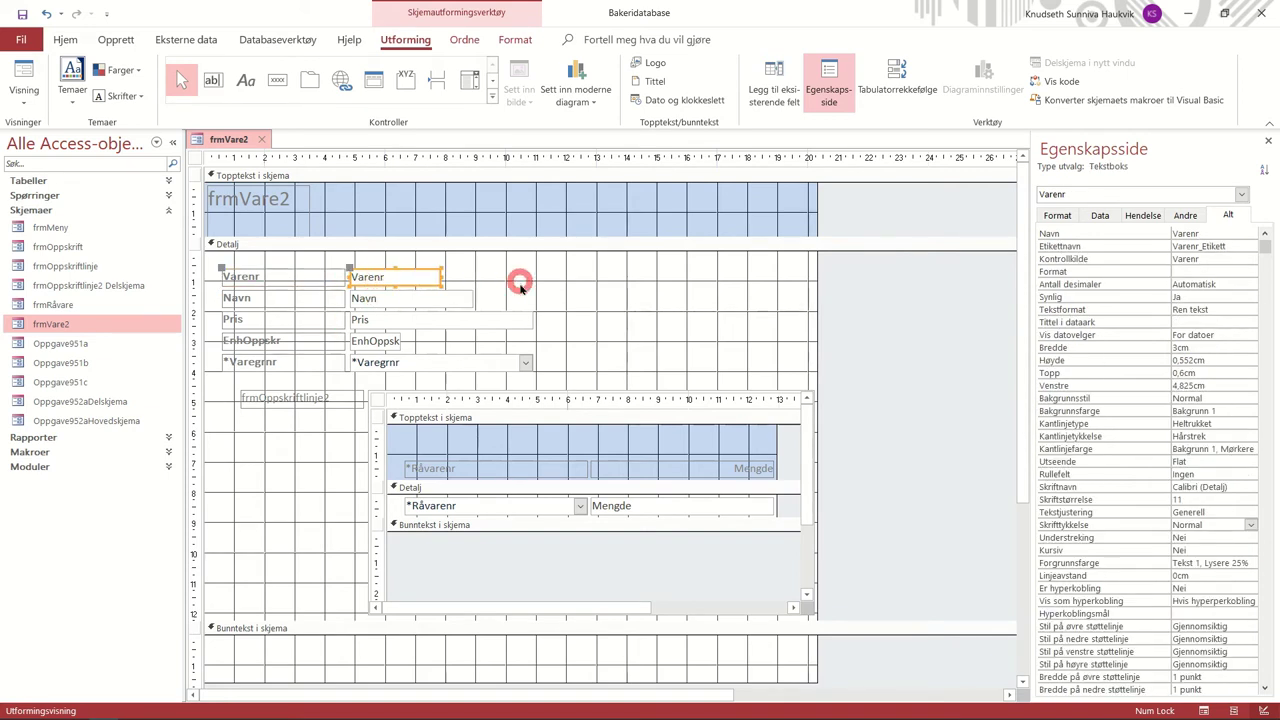
pyautogui.press('Delete')
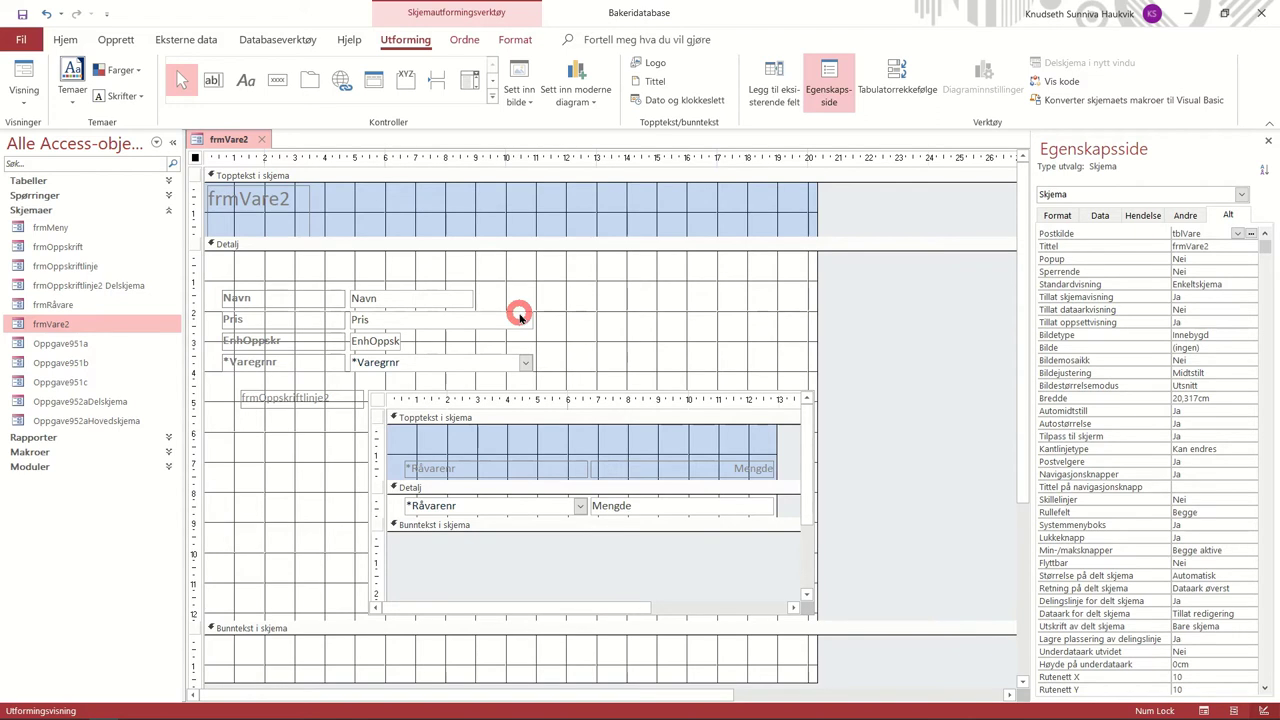
pyautogui.hotkey('ctrl', 'z')
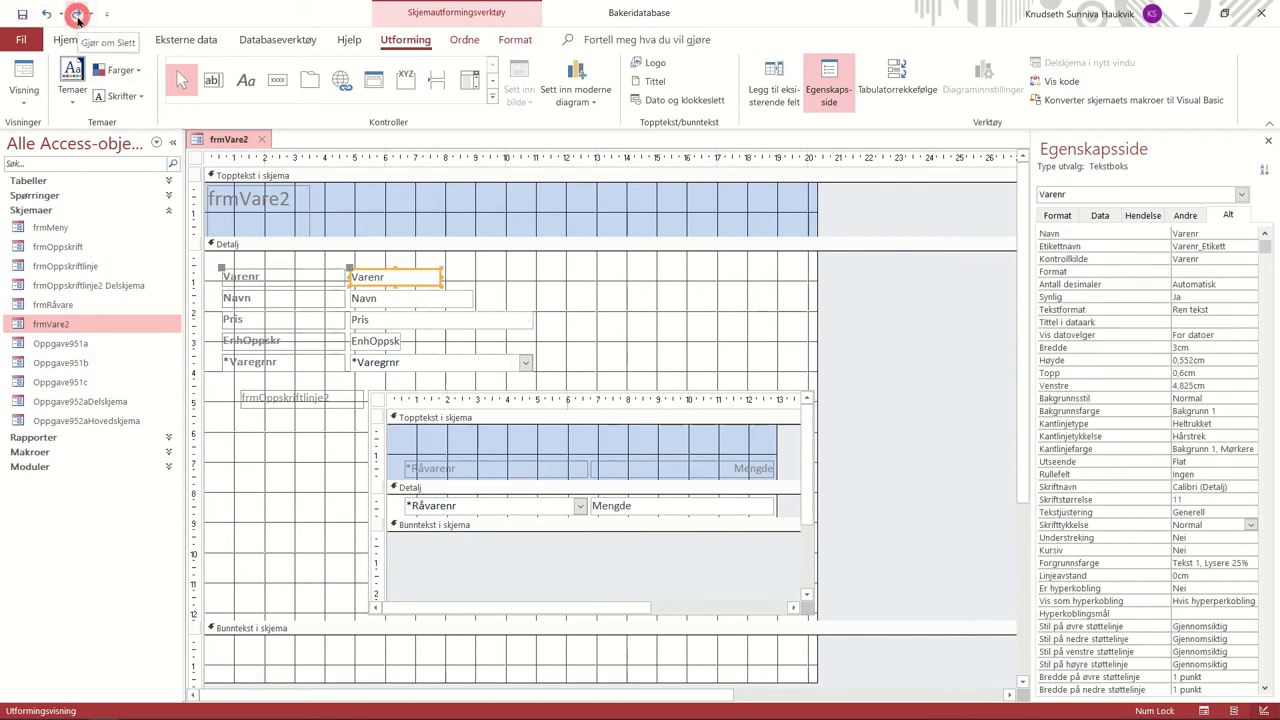
# Delete only the Varenr label and undo the deletion
pyautogui.click(316, 276)
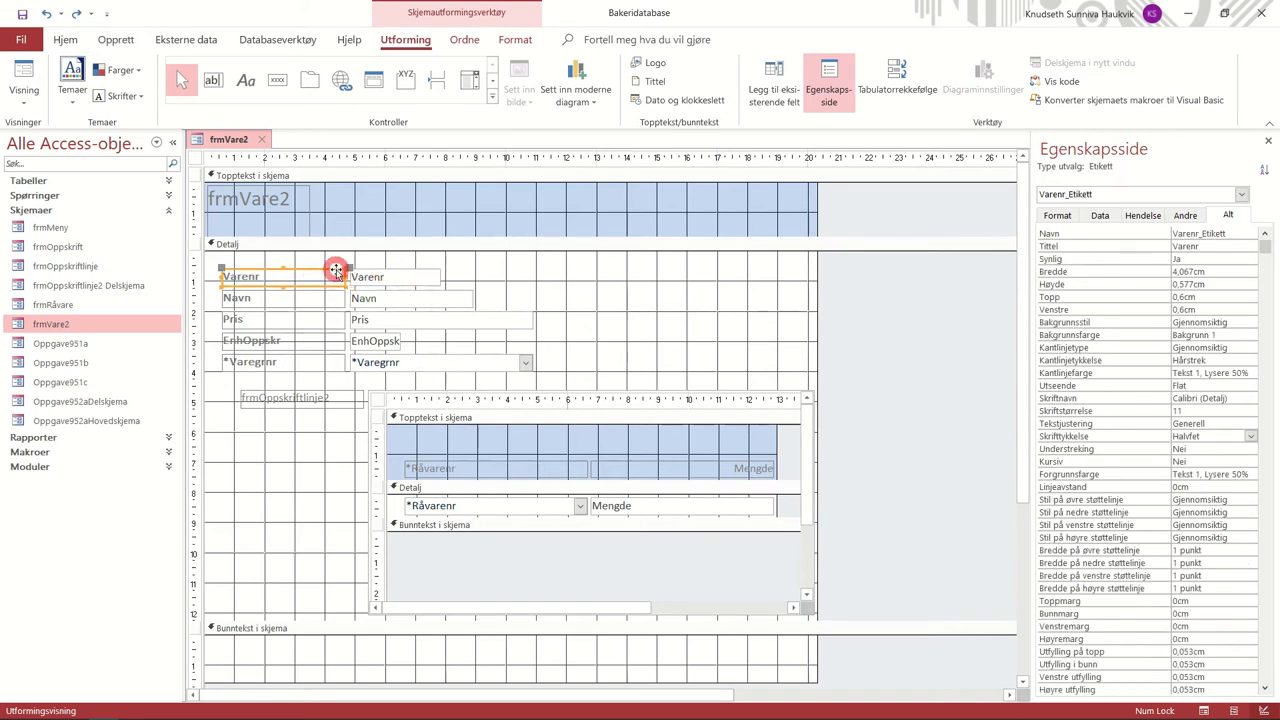
pyautogui.press('Delete')
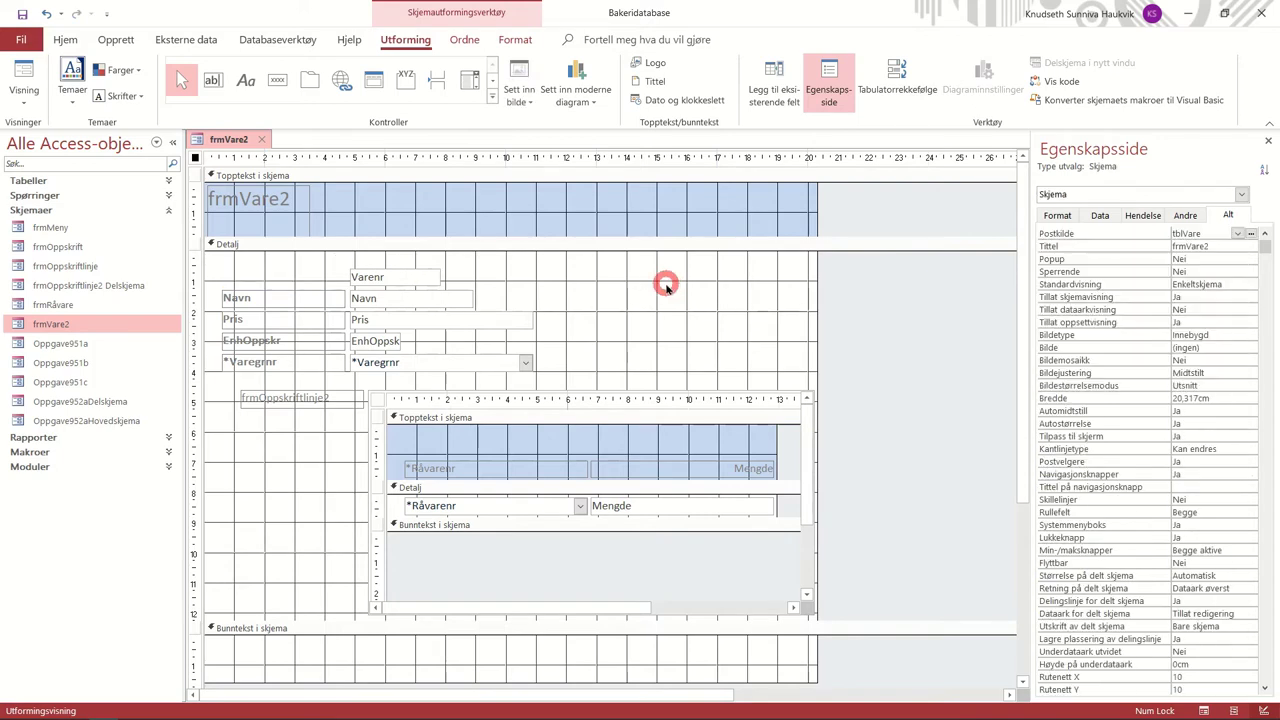
pyautogui.hotkey('ctrl', 'z')
pyautogui.click(576, 300)
# Delete the Varenr field and place it again from the field list above Navn, aligning its label and text box with the others
pyautogui.click(380, 276)
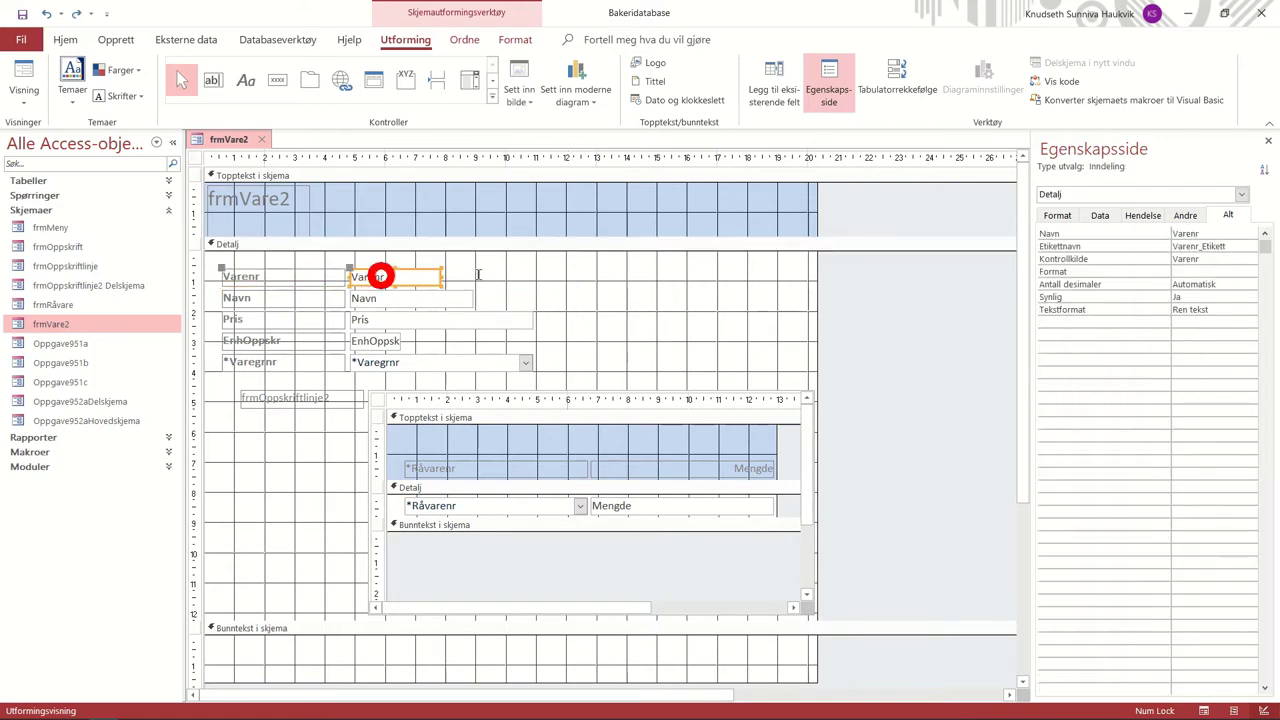
pyautogui.press('Delete')
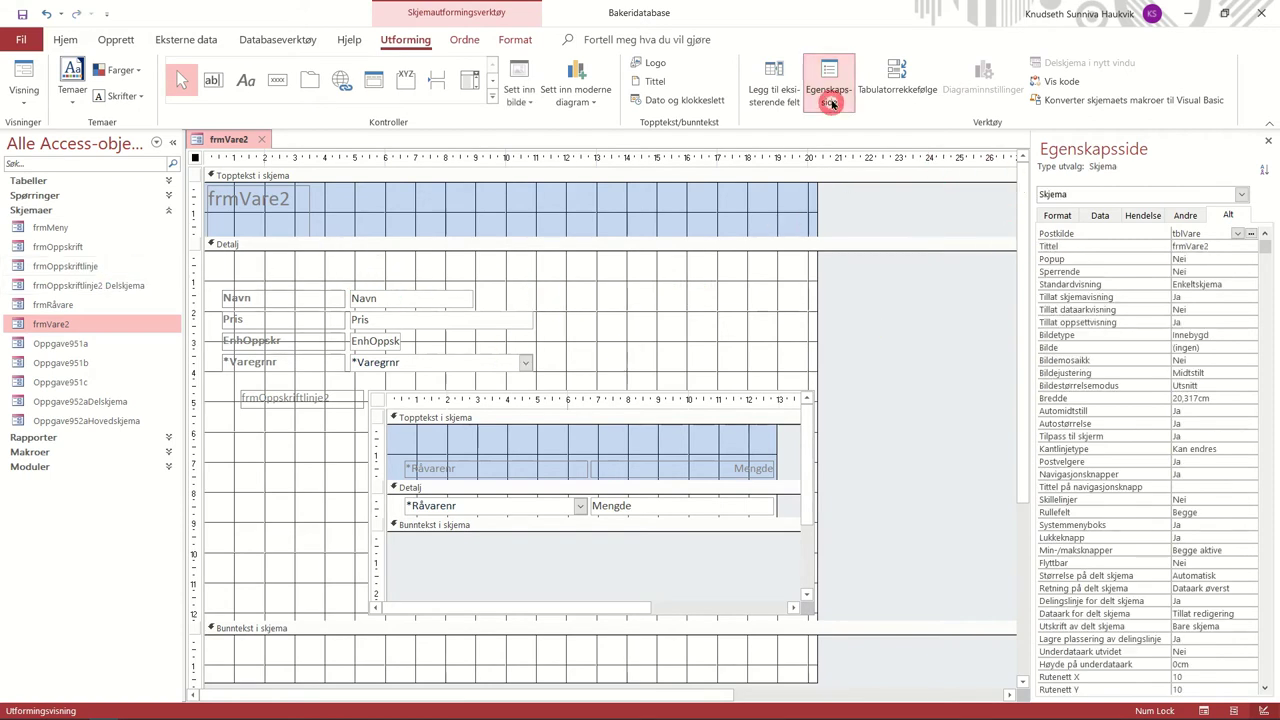
pyautogui.click(774, 80)
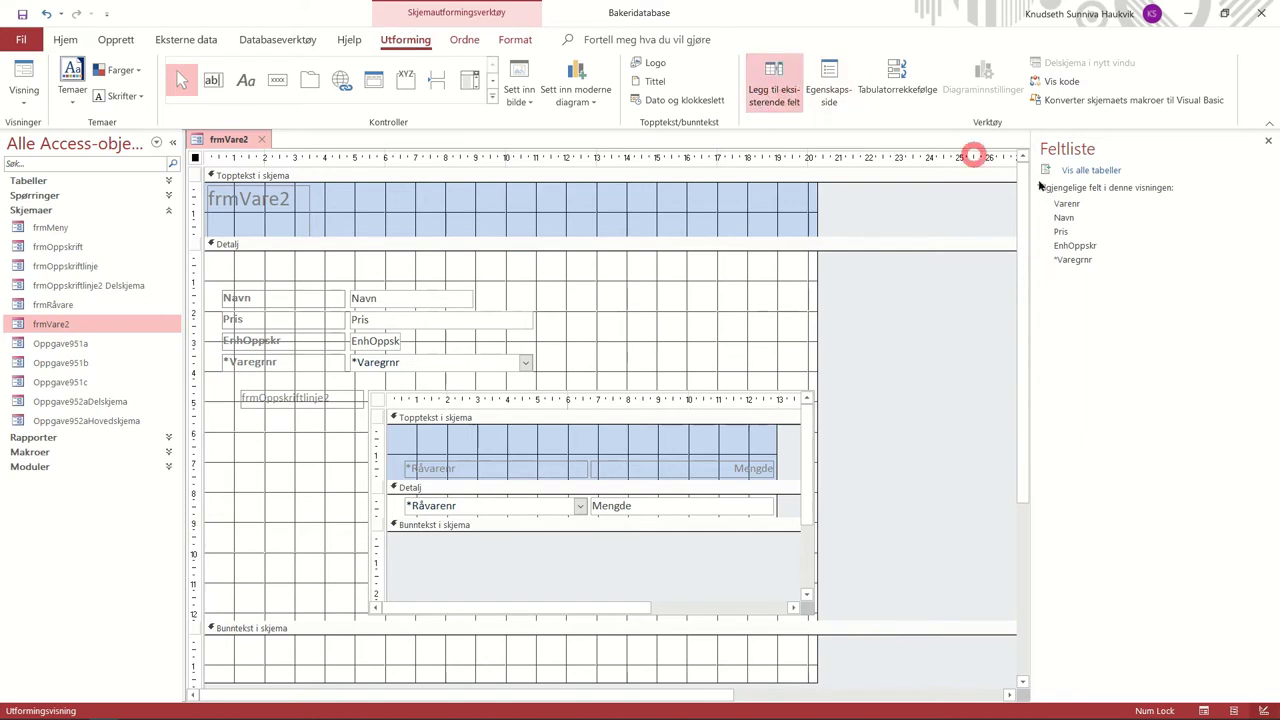
pyautogui.moveTo(1140, 205); pyautogui.dragTo(373, 270)
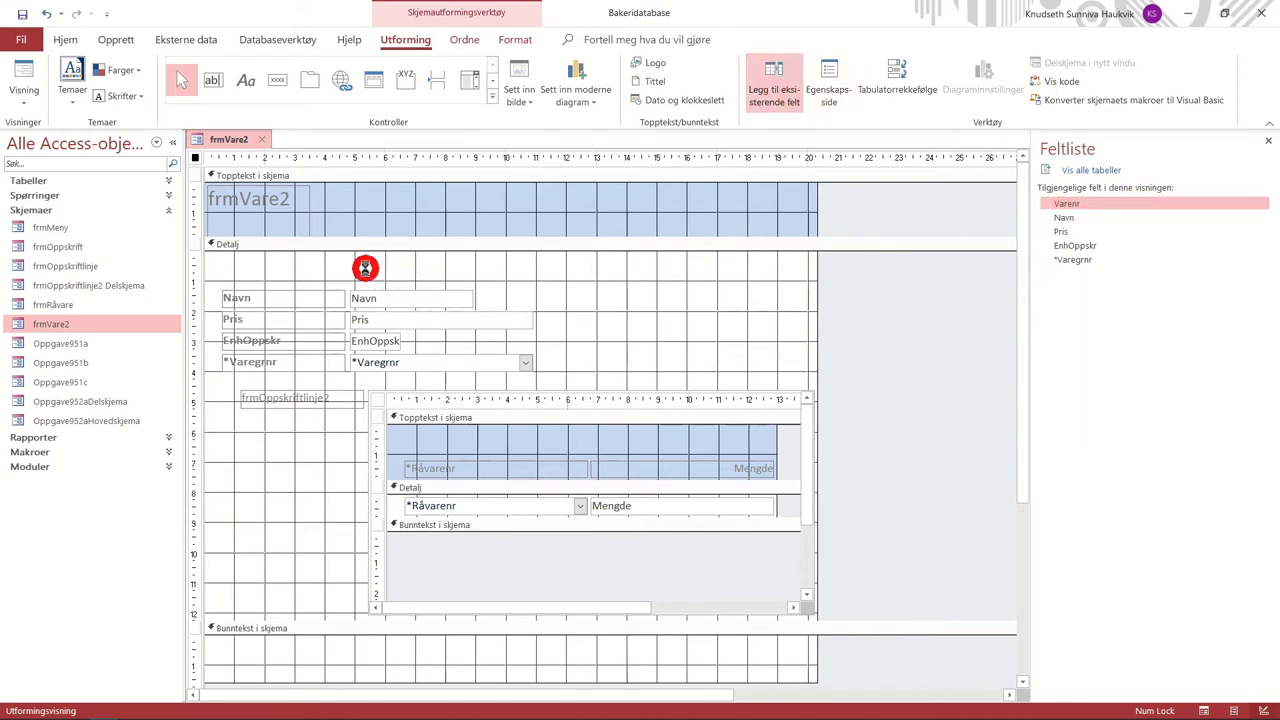
pyautogui.moveTo(272, 265); pyautogui.dragTo(221, 266)
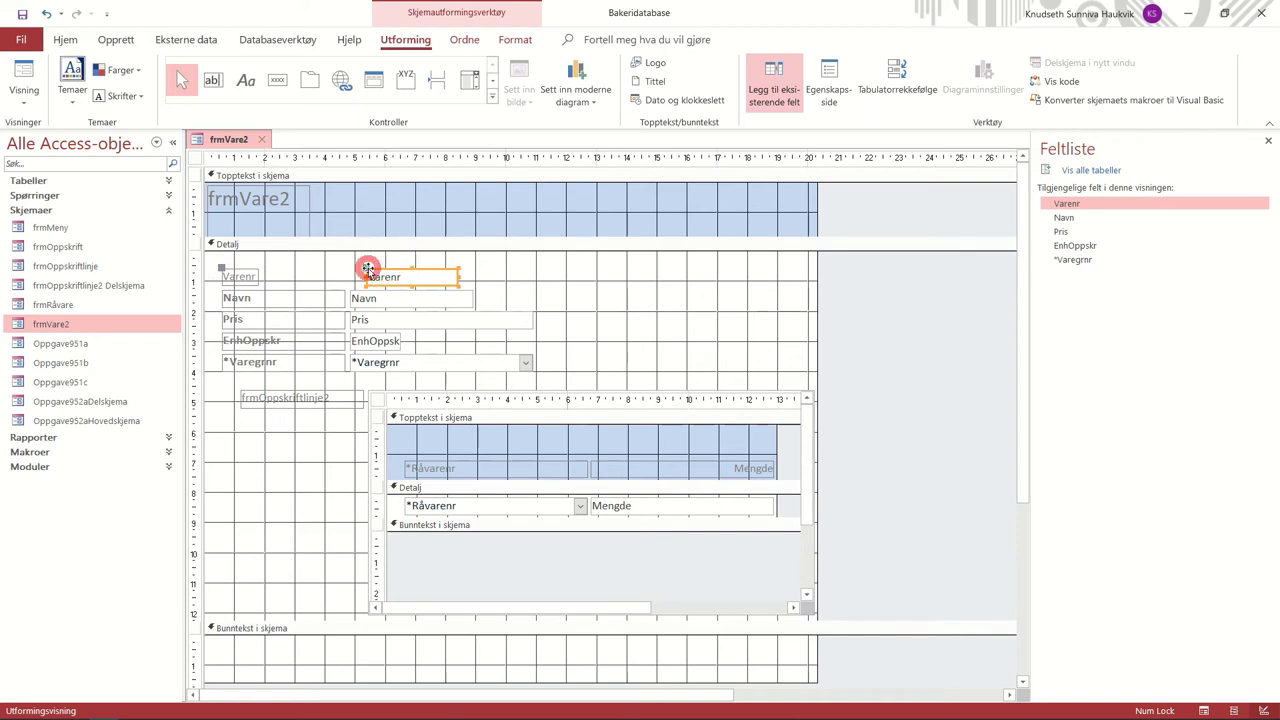
pyautogui.moveTo(367, 268); pyautogui.dragTo(348, 268)
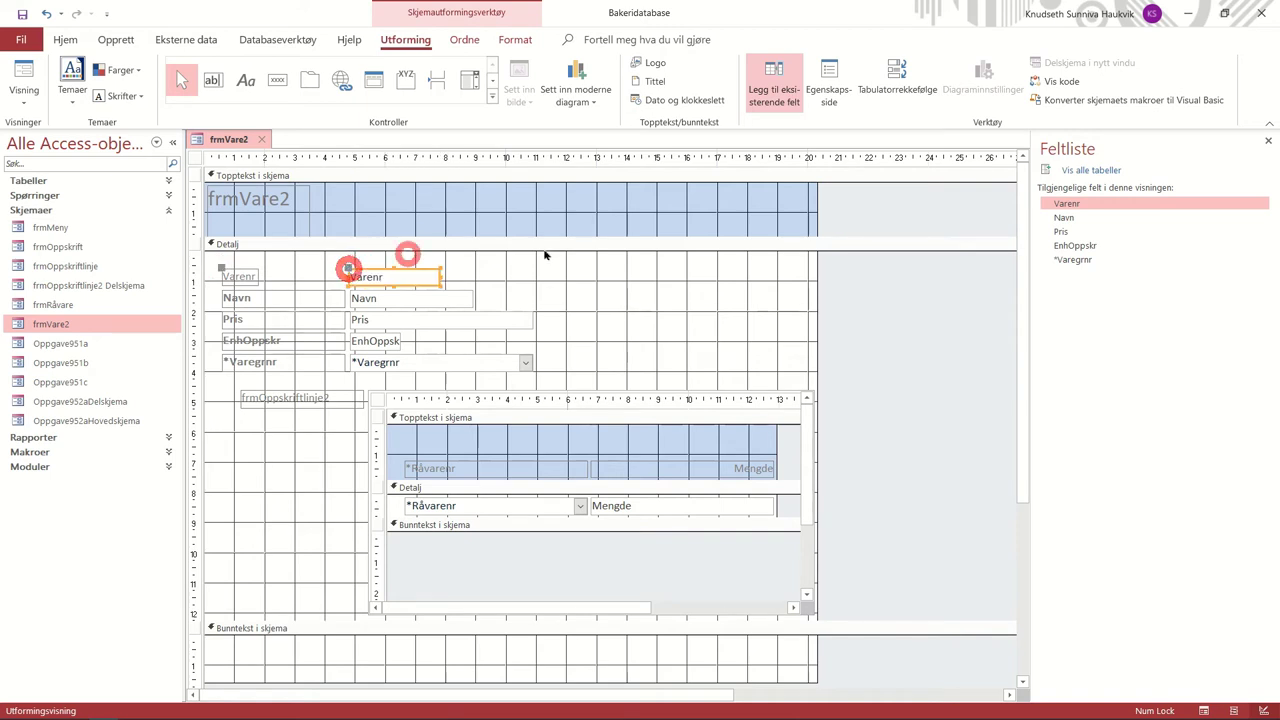
pyautogui.click(601, 281)
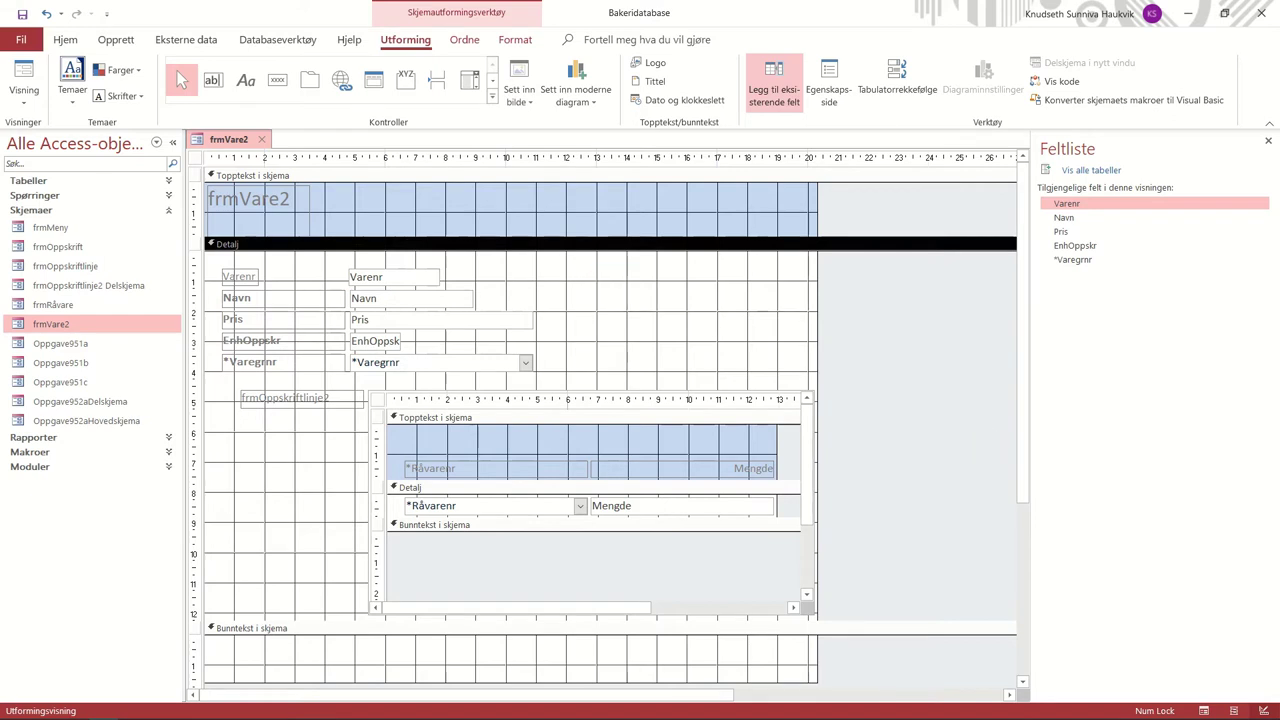
# Review the property sheets of the frmOppskriftlinje2 subform, the header section, the Detalj section and the whole form
pyautogui.doubleClick(600, 560)
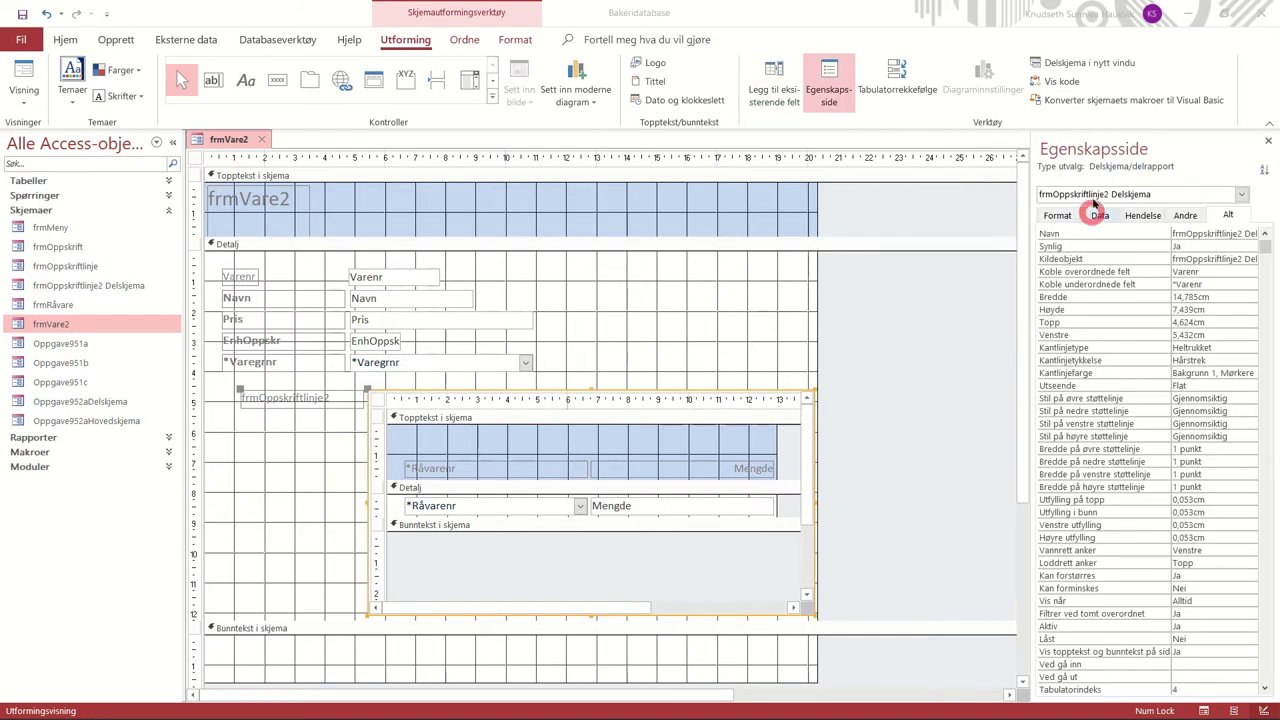
pyautogui.click(375, 202)
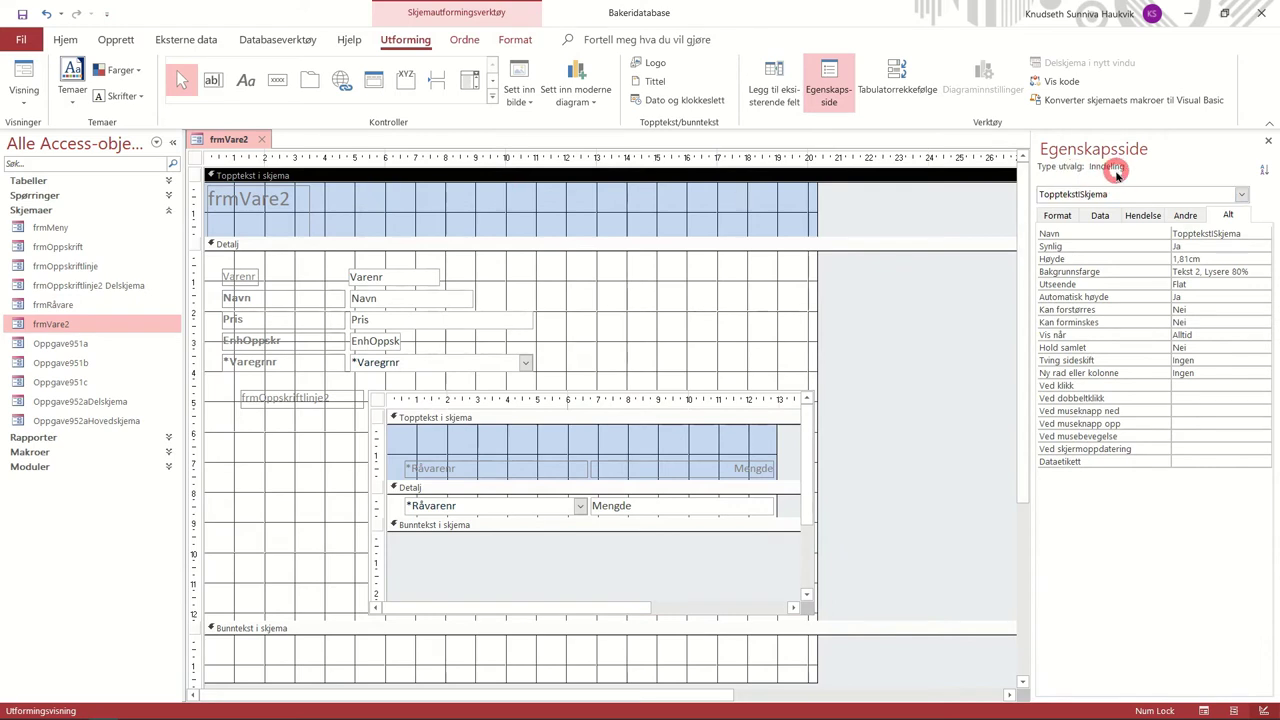
pyautogui.click(589, 279)
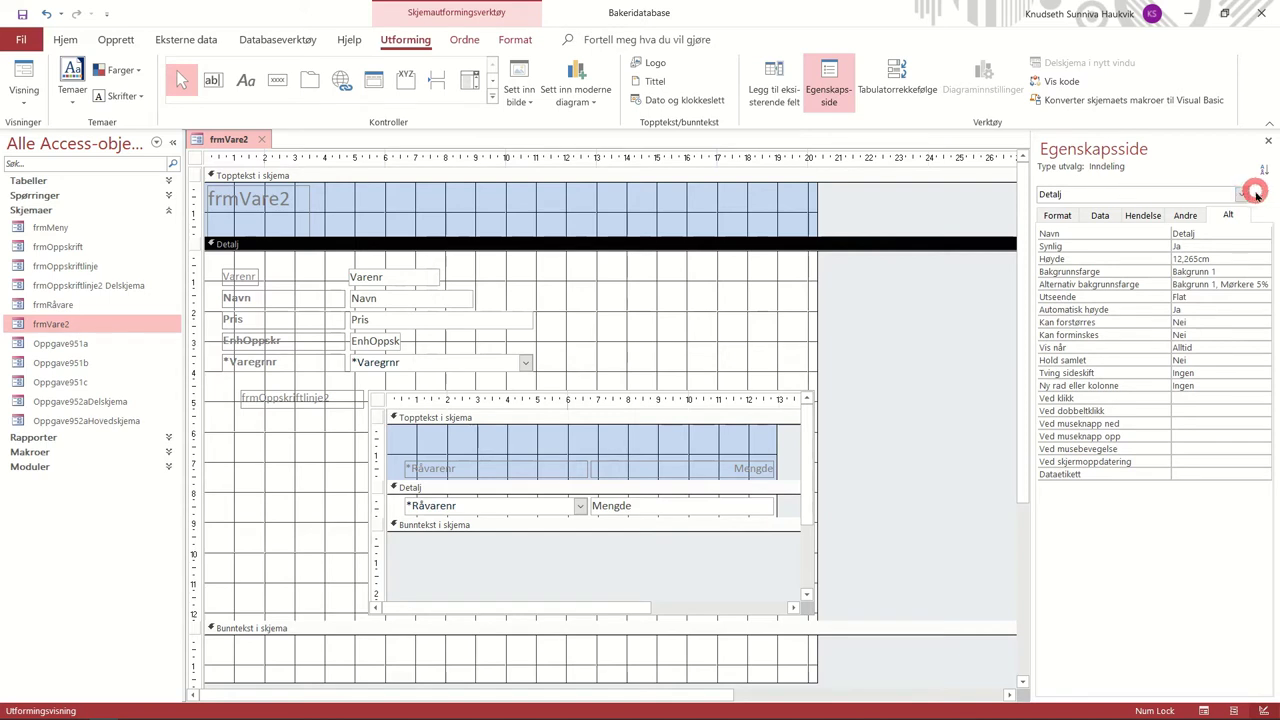
pyautogui.click(704, 400)
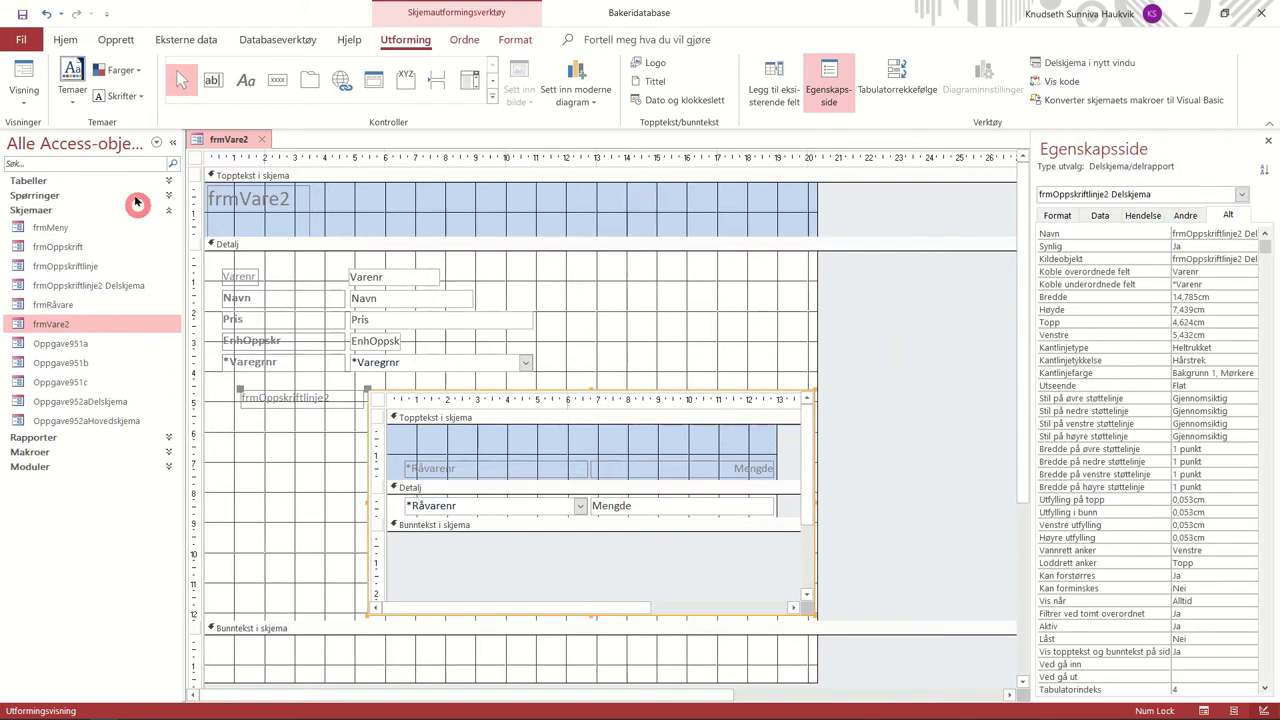
pyautogui.click(195, 157)
pyautogui.click(1090, 250)
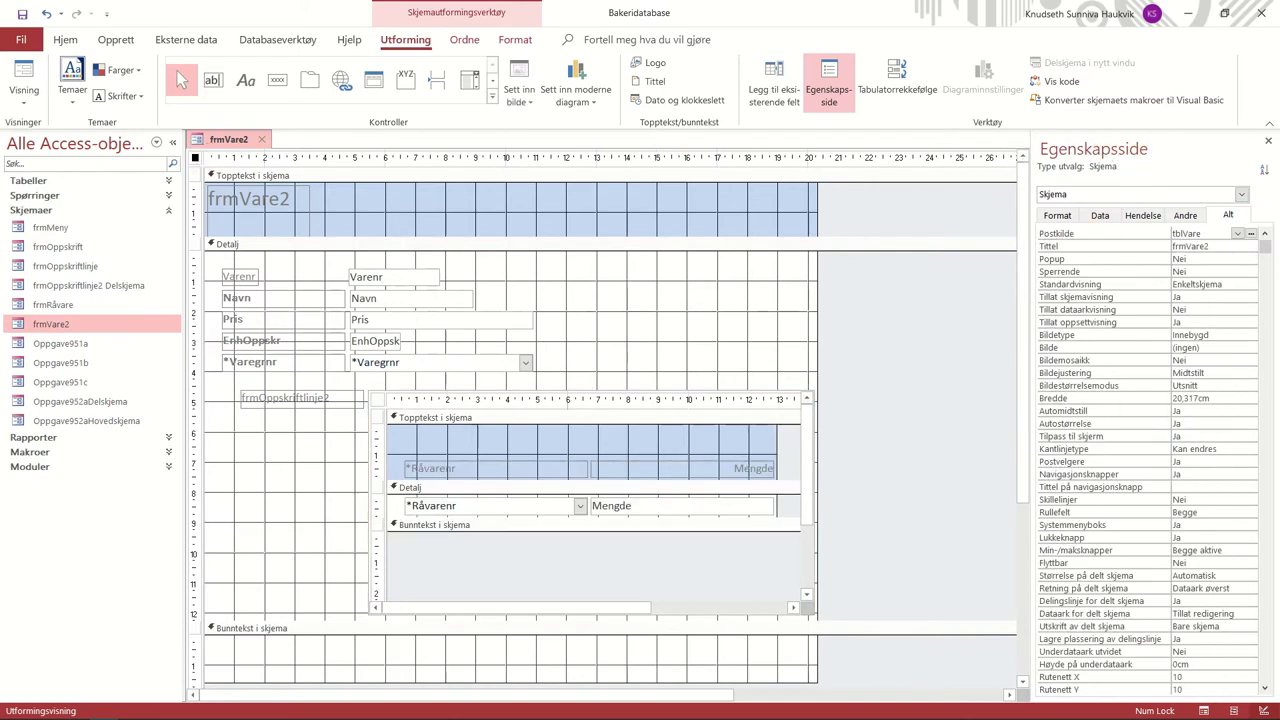
# Select the *Råvarenr combo box in the subform and examine its Kolonnebredder property
pyautogui.click(458, 374)
pyautogui.click(433, 507)
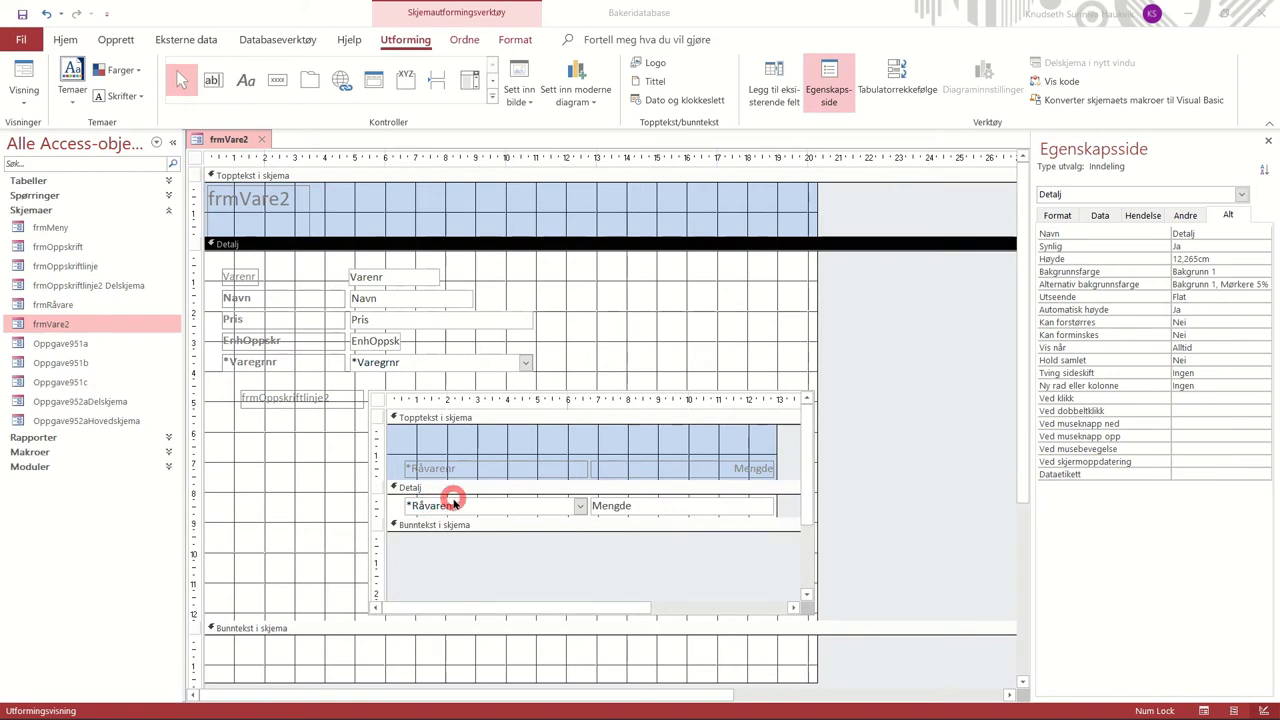
pyautogui.click(525, 510)
pyautogui.click(523, 506)
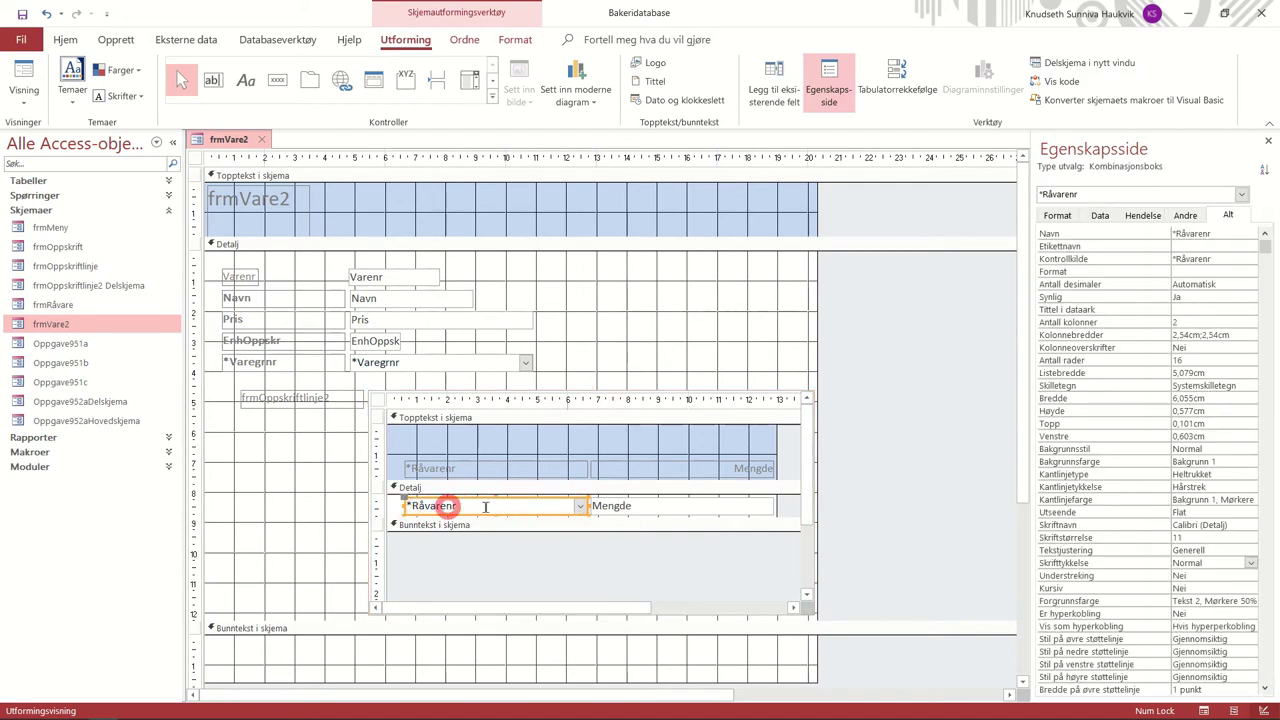
pyautogui.click(1238, 332)
pyautogui.click(1148, 337)
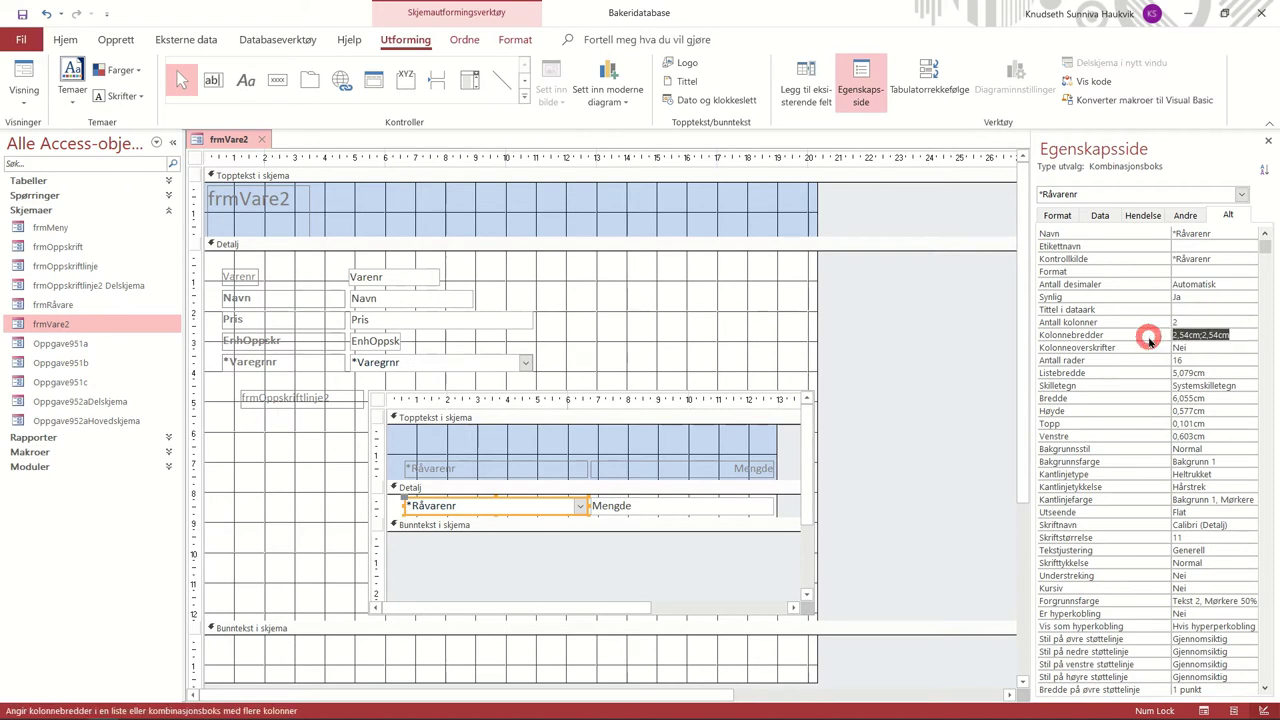
# Check the *Råvarenr drop-down list of the first recipe line in form view, and return to design view
pyautogui.click(324, 445)
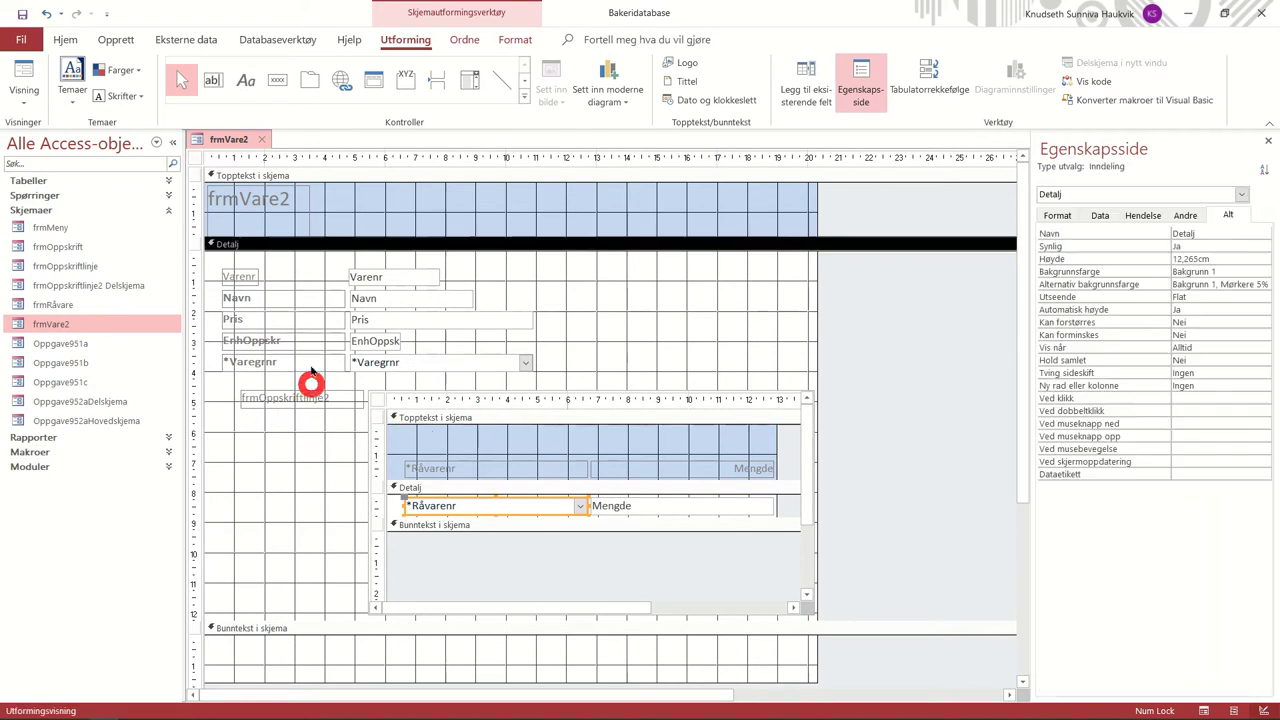
pyautogui.click(24, 88)
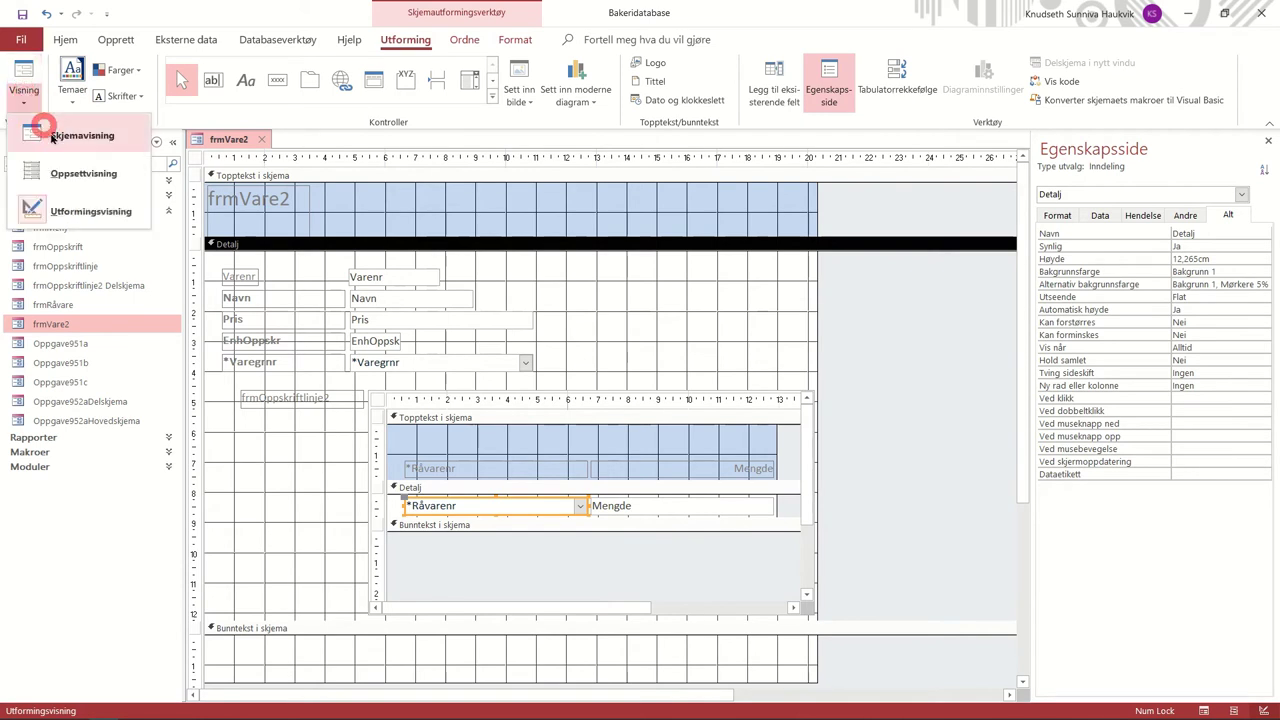
pyautogui.click(55, 134)
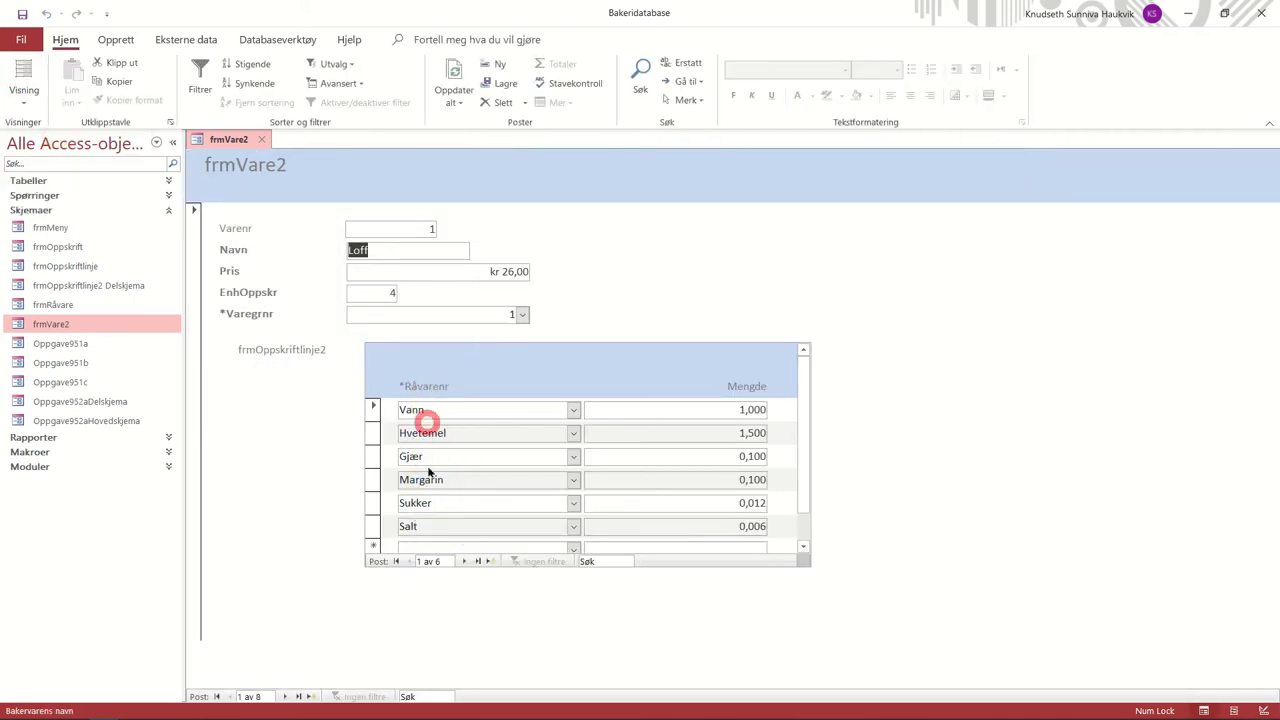
pyautogui.click(573, 409)
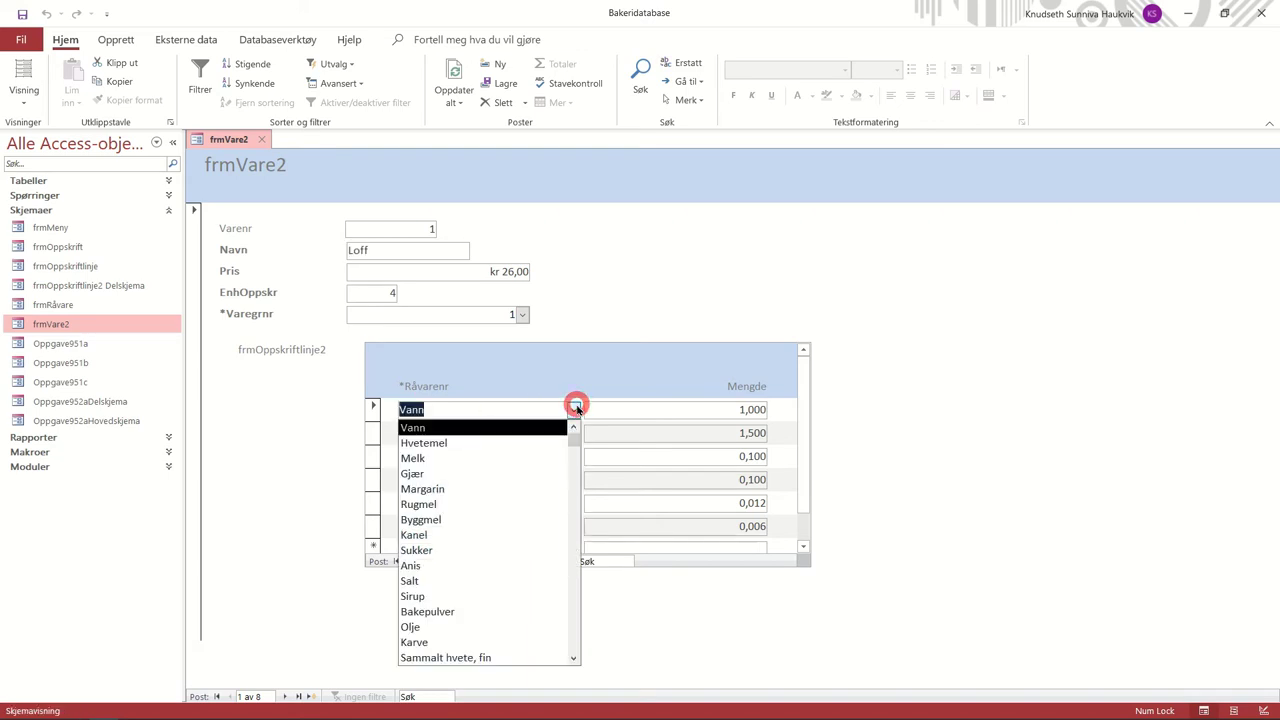
pyautogui.click(576, 408)
pyautogui.click(22, 95)
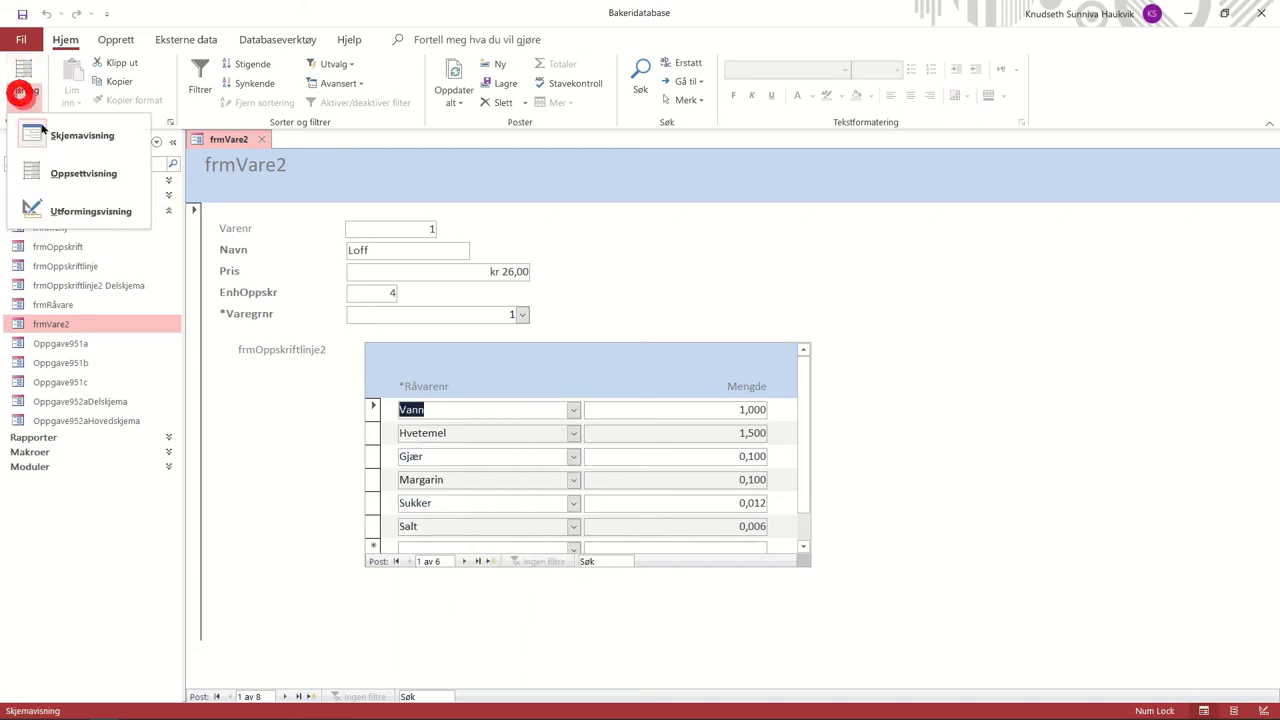
pyautogui.click(65, 212)
# Add a label about 5.3 cm wide and 0.7 cm high reading "Bakermester Fjell" in the form footer
pyautogui.scroll(-1, 530, 212)
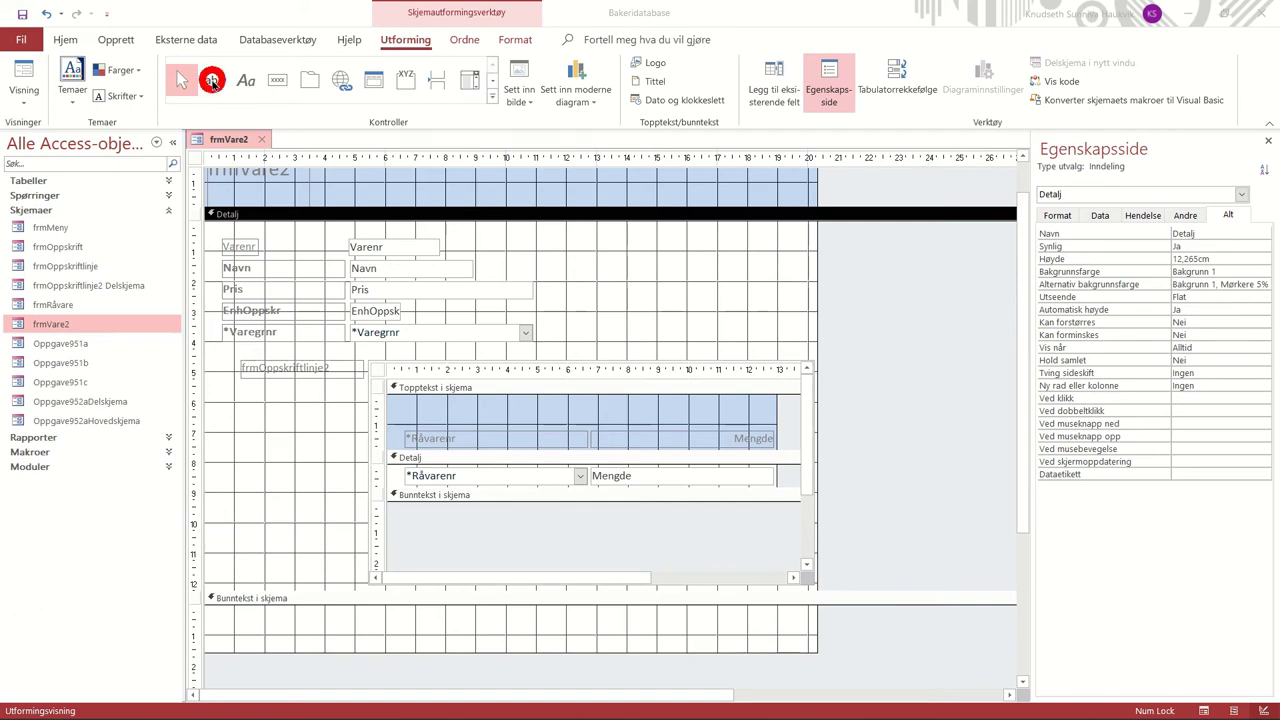
pyautogui.click(246, 80)
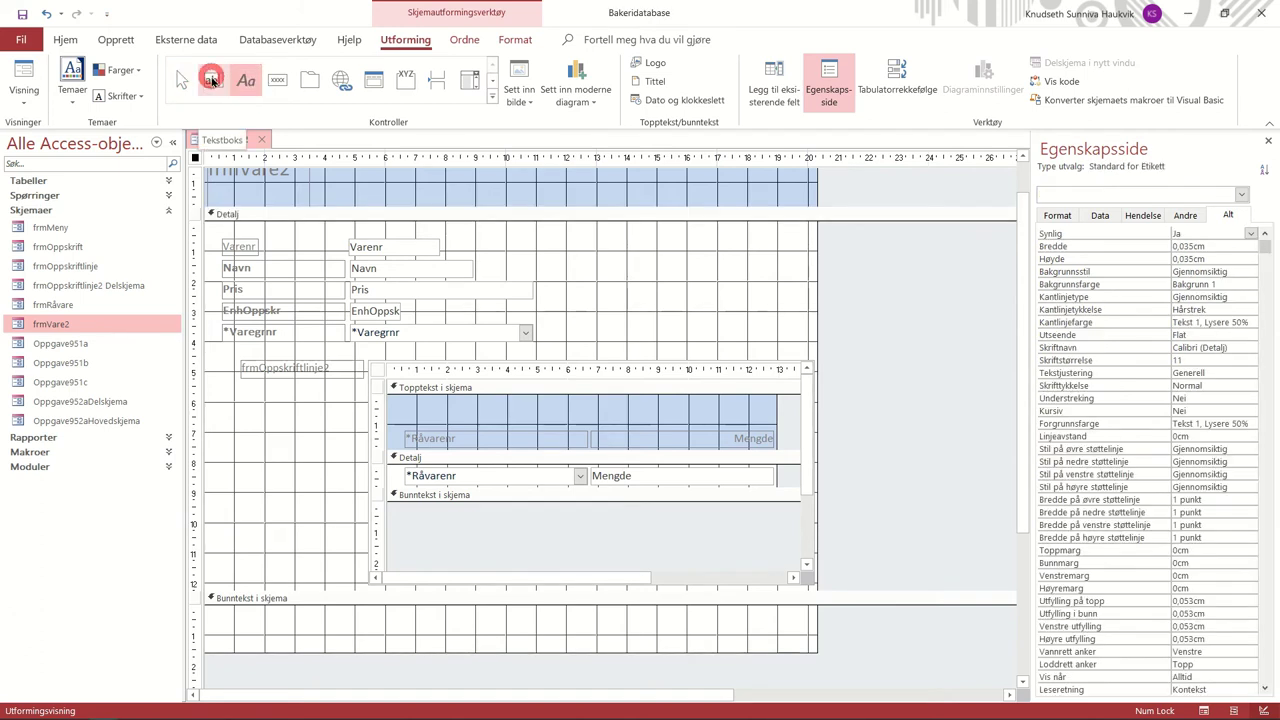
pyautogui.click(212, 80)
pyautogui.moveTo(215, 83); pyautogui.dragTo(386, 634)
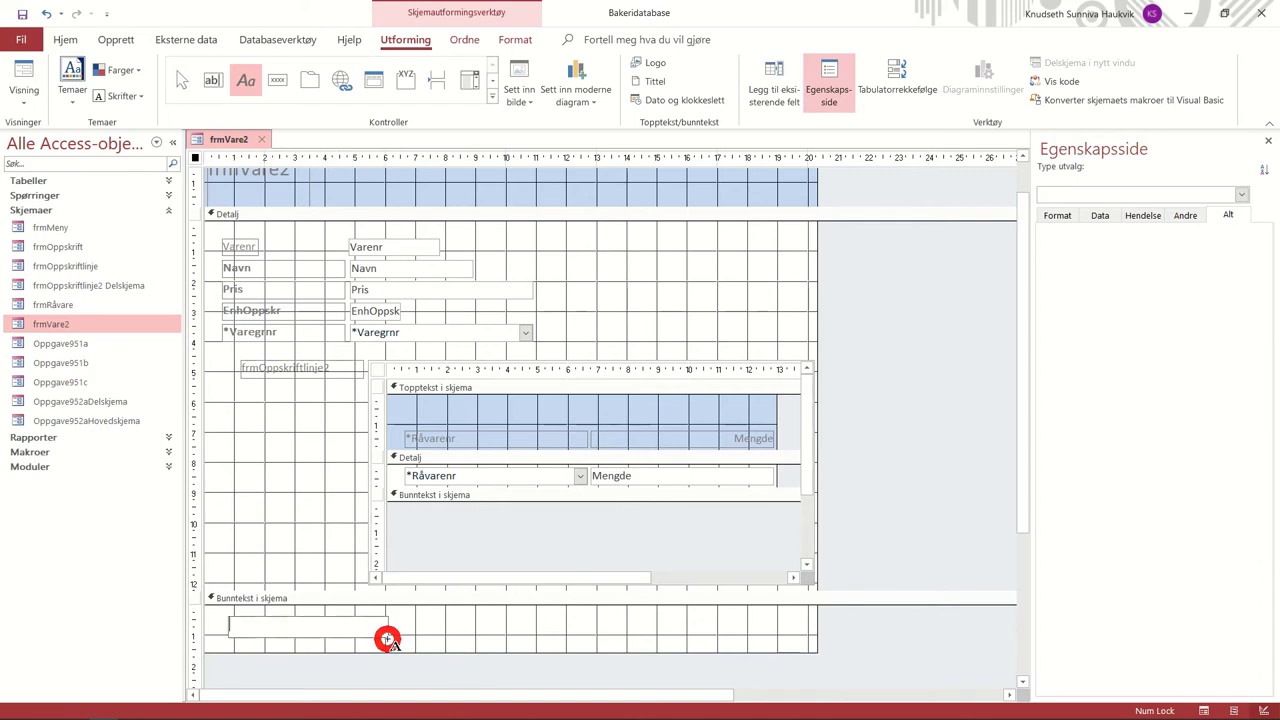
pyautogui.click(415, 627)
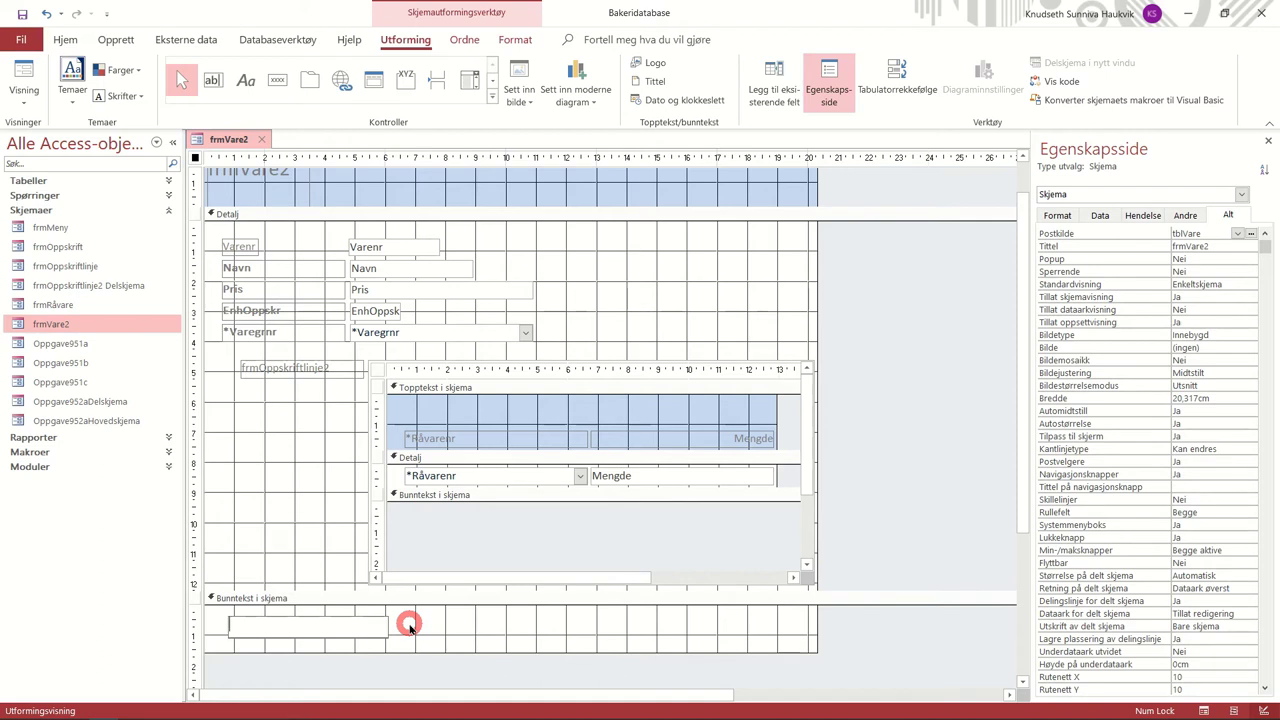
pyautogui.write('BAkermester Fj')
pyautogui.press('BackSpace')
pyautogui.press('BackSpace')
pyautogui.write('Fjell')
pyautogui.press('Return')
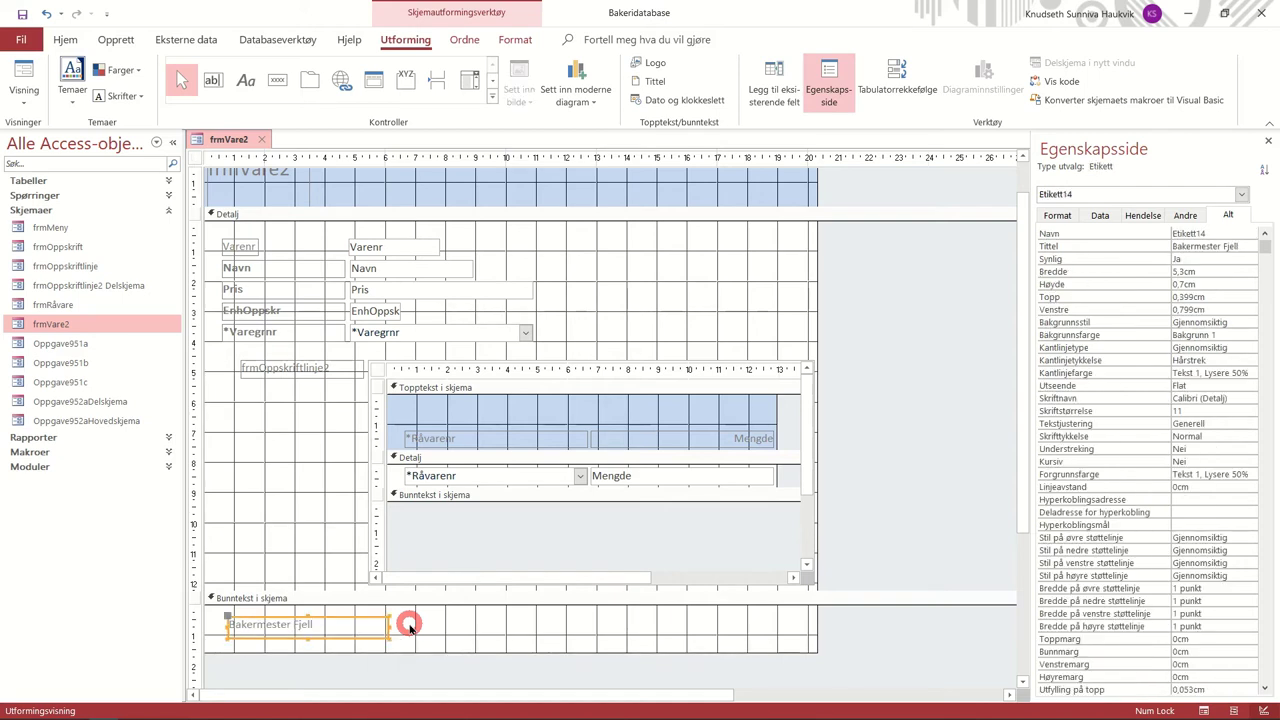
# Check the footer label in form view and return to design view
pyautogui.click(24, 80)
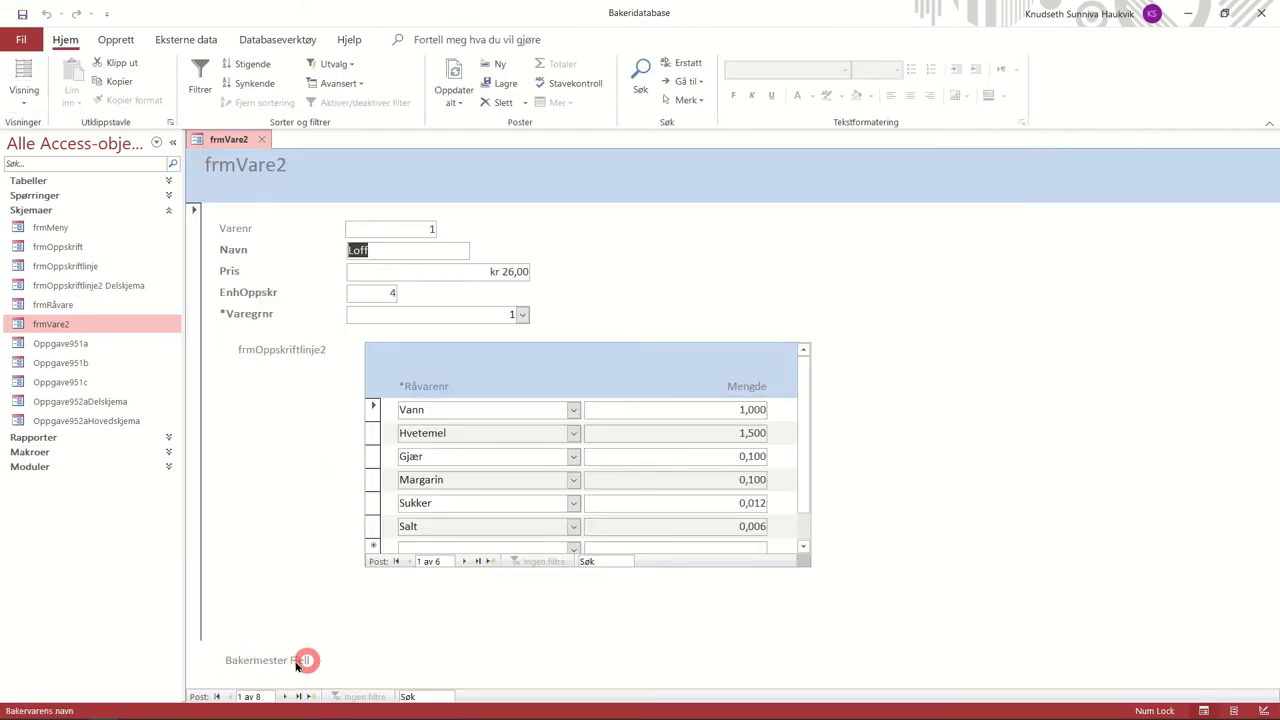
pyautogui.click(22, 90)
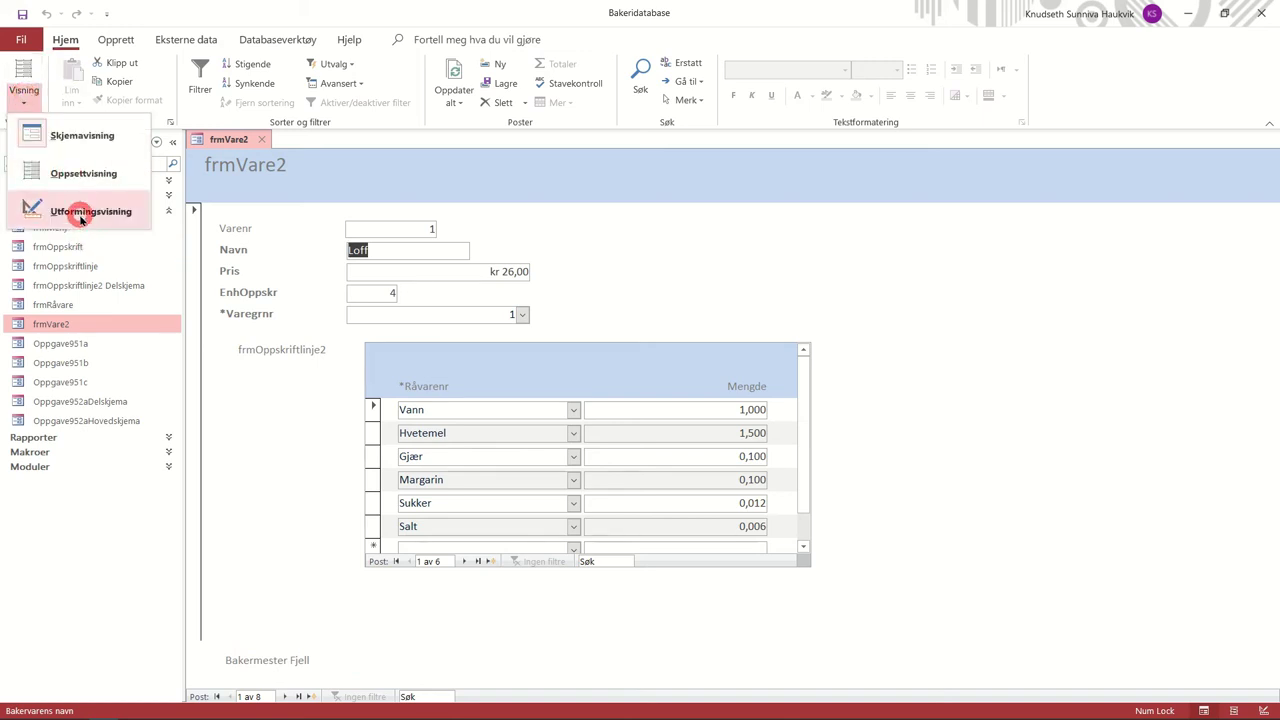
pyautogui.click(80, 215)
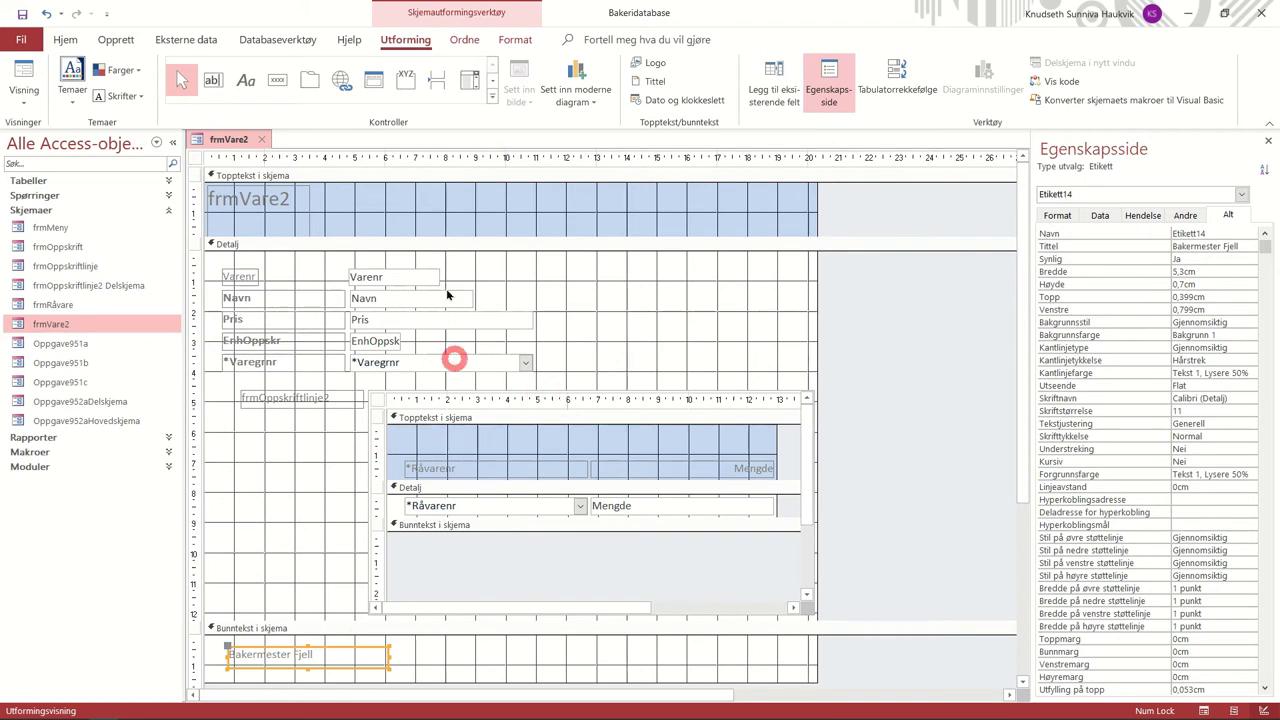
# Delete the frmOppskriftlinje2 subform from frmVare2, saving the changes to frmOppskriftlinje2 Delskjema
pyautogui.click(704, 402)
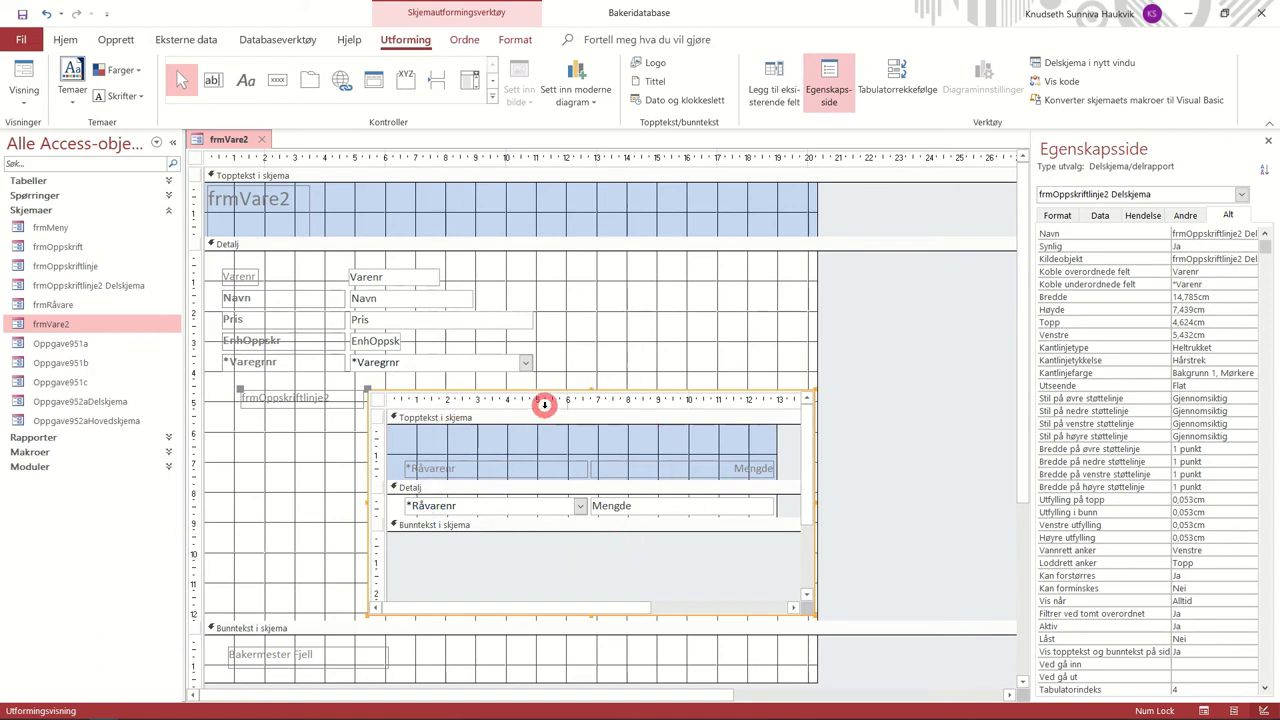
pyautogui.hotkey('ctrl', 'w')
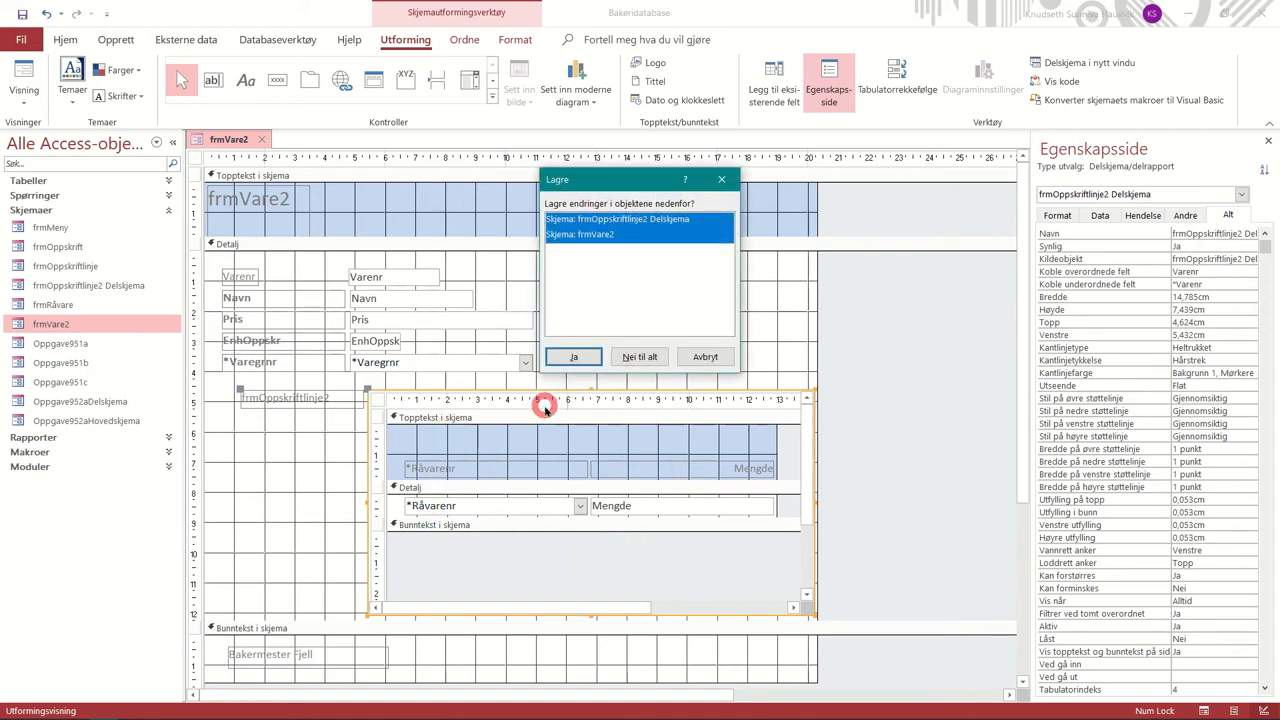
pyautogui.click(633, 220)
pyautogui.click(620, 233)
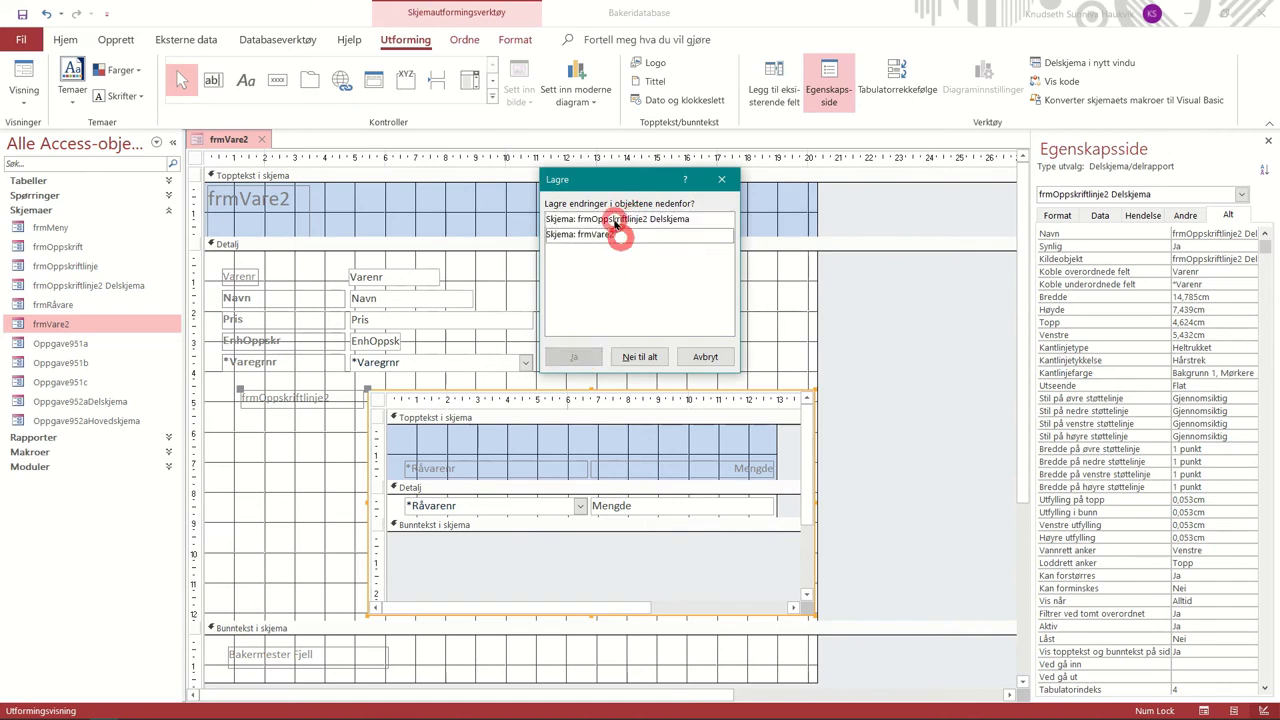
pyautogui.click(612, 221)
pyautogui.click(565, 357)
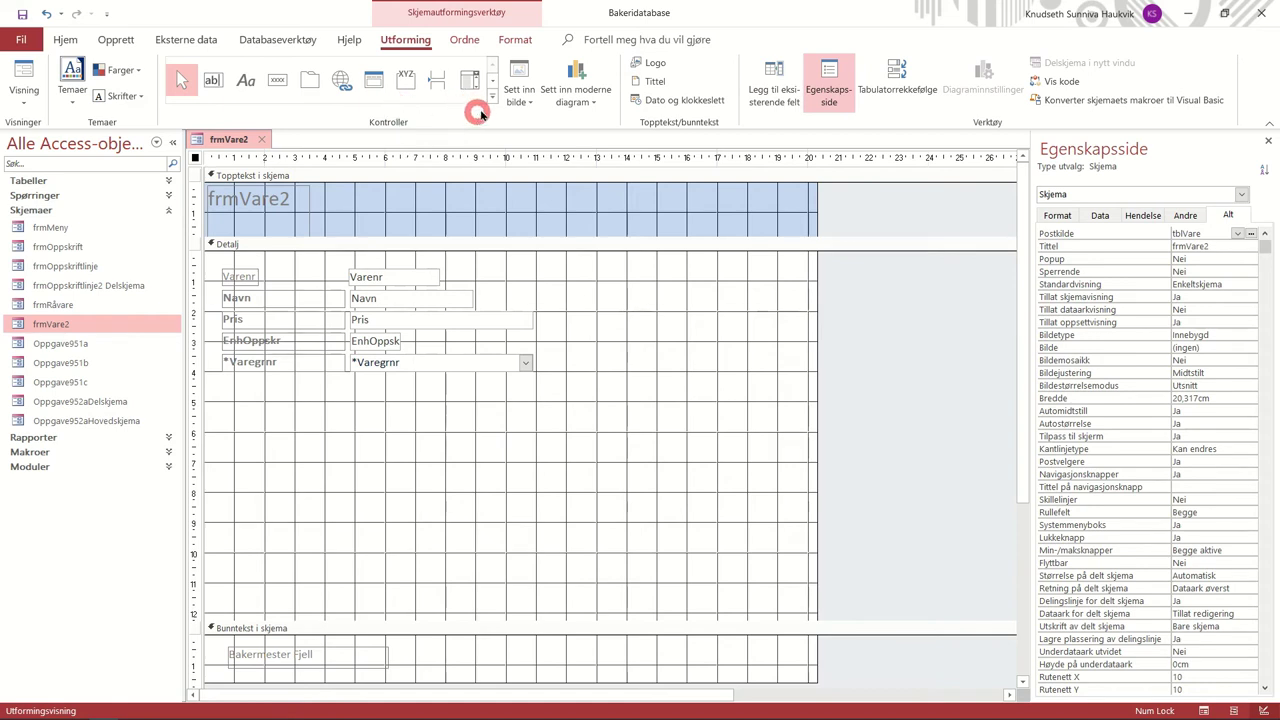
# Draw a new subform control about 11.6 cm wide and 6 cm high in the Detalj section below *Varegrnr
pyautogui.click(492, 81)
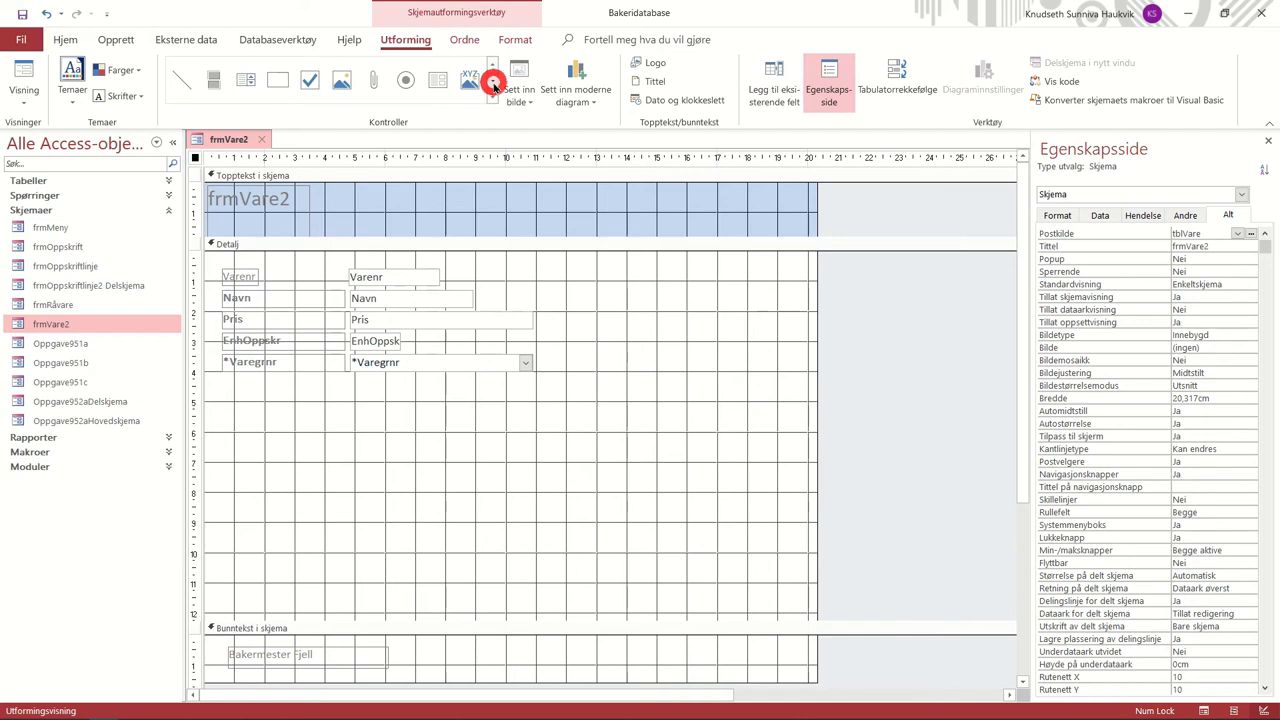
pyautogui.click(440, 81)
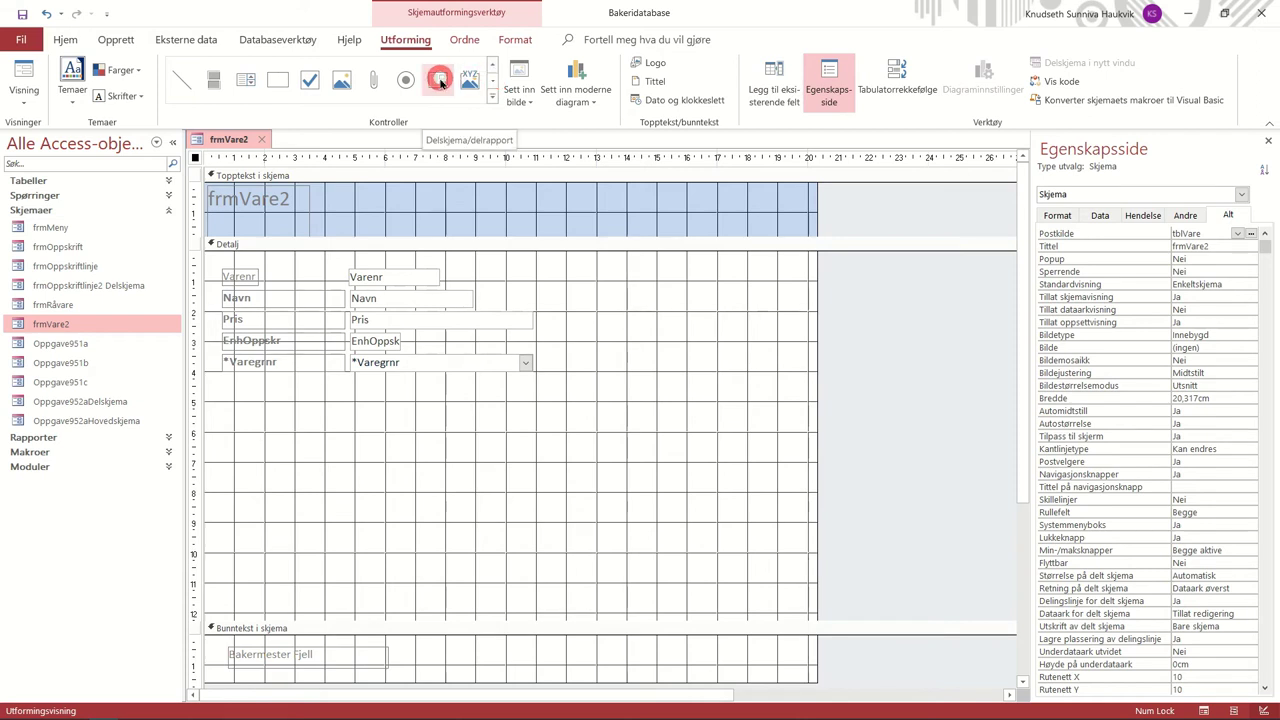
pyautogui.click(492, 63)
pyautogui.click(492, 81)
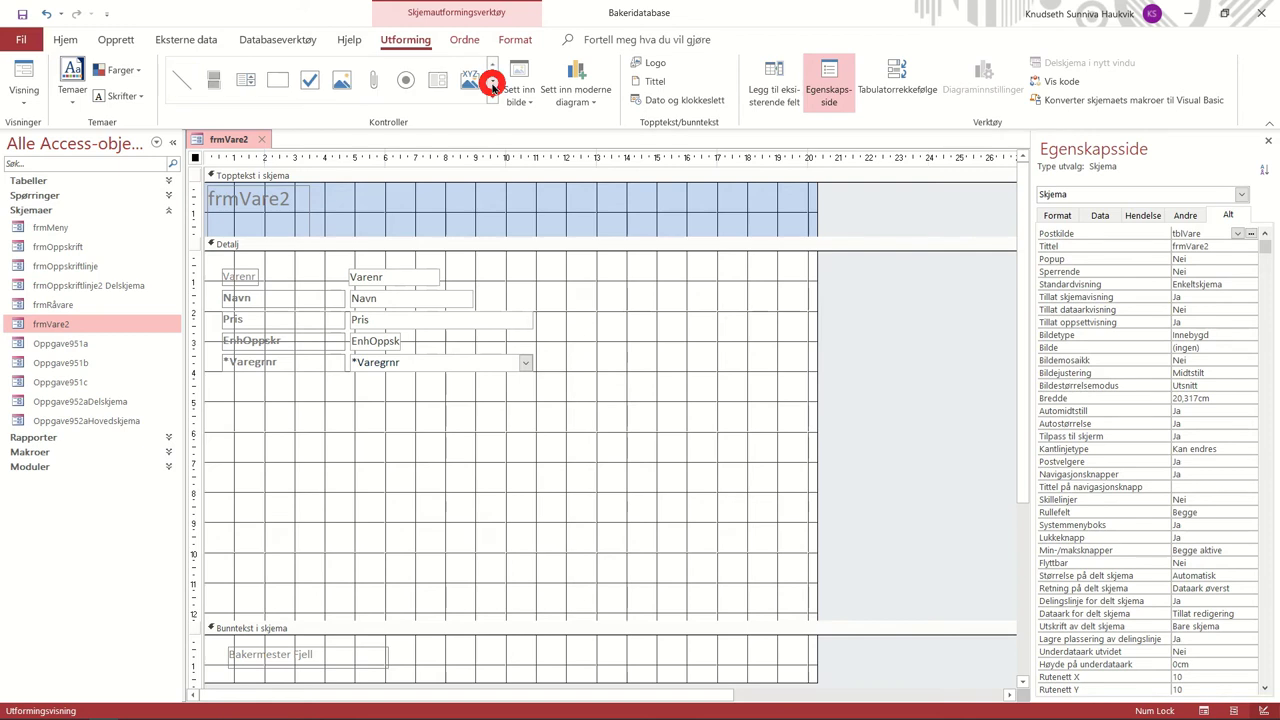
pyautogui.click(438, 81)
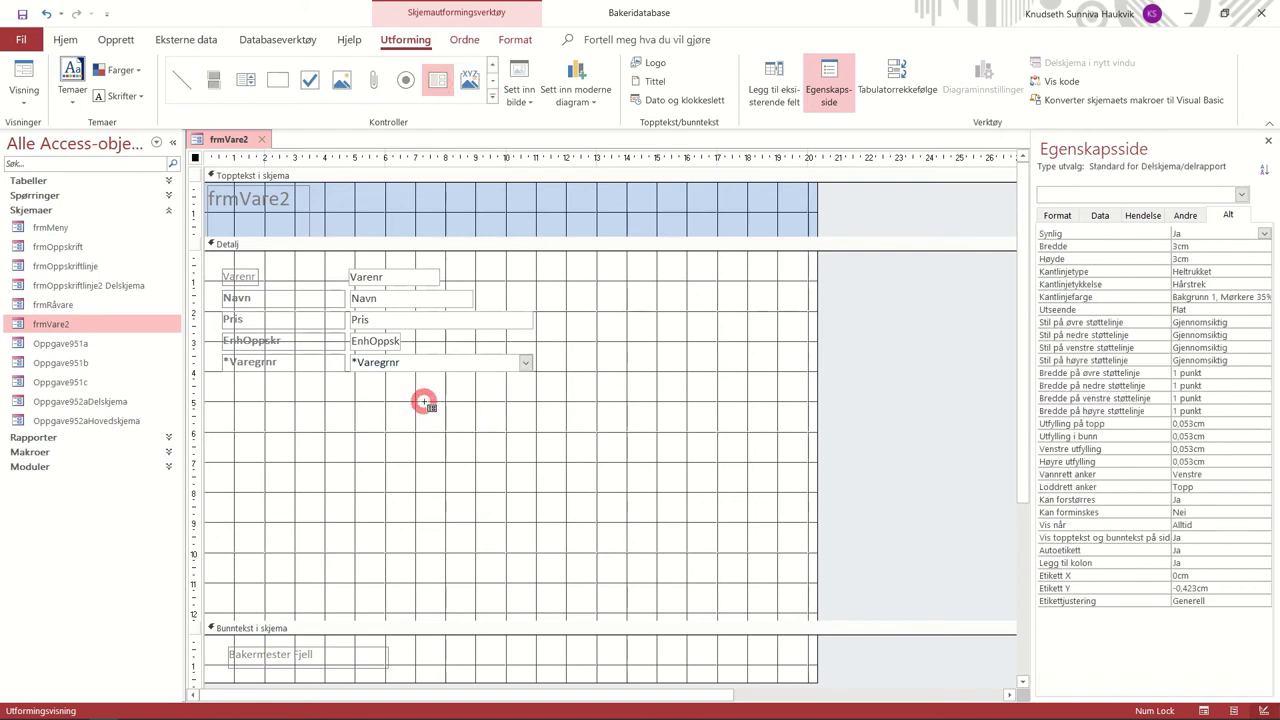
pyautogui.moveTo(424, 402)
pyautogui.mouseDown()
pyautogui.moveTo(500, 471)
pyautogui.moveTo(772, 581)
pyautogui.mouseUp()
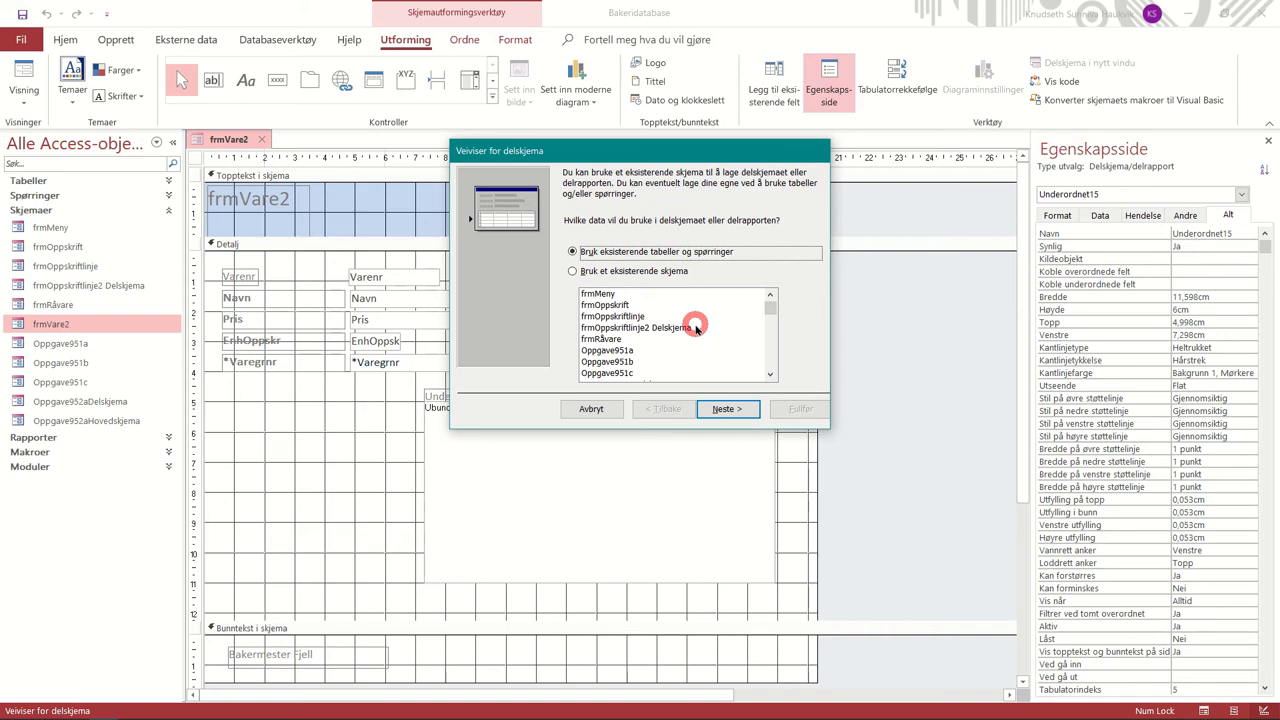
pyautogui.scroll(-2, 696, 328)
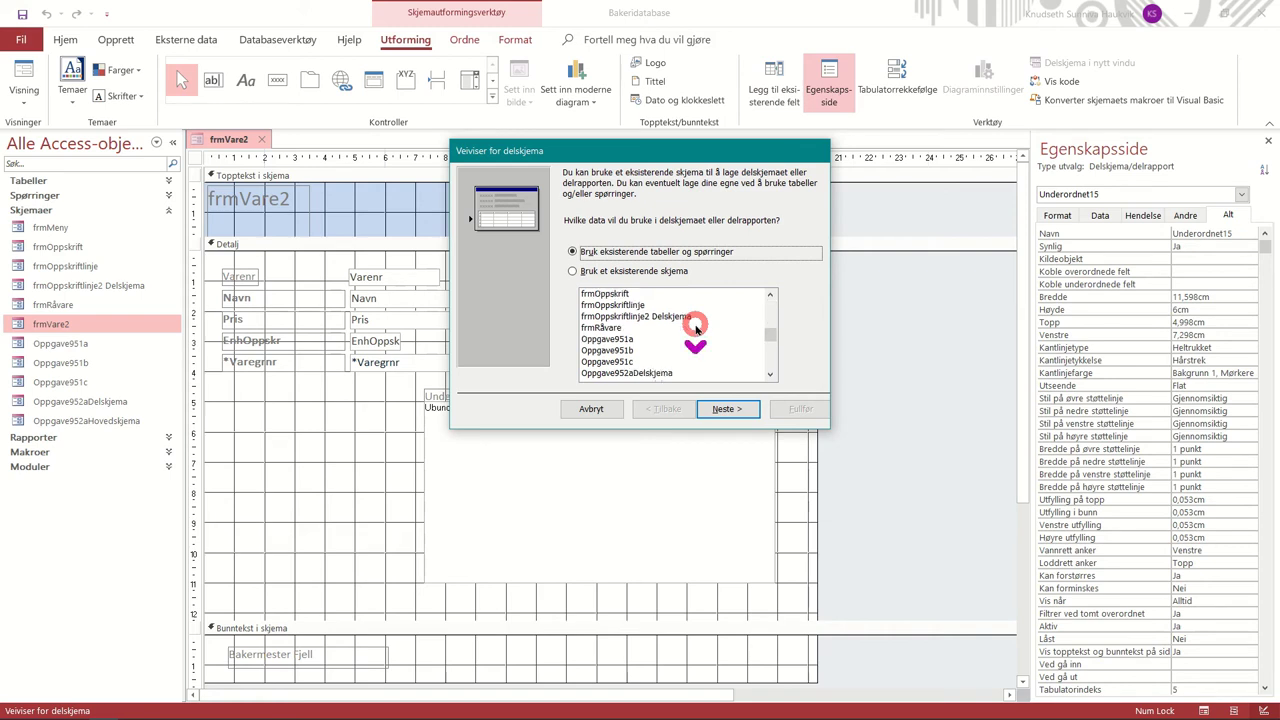
pyautogui.scroll(2, 697, 334)
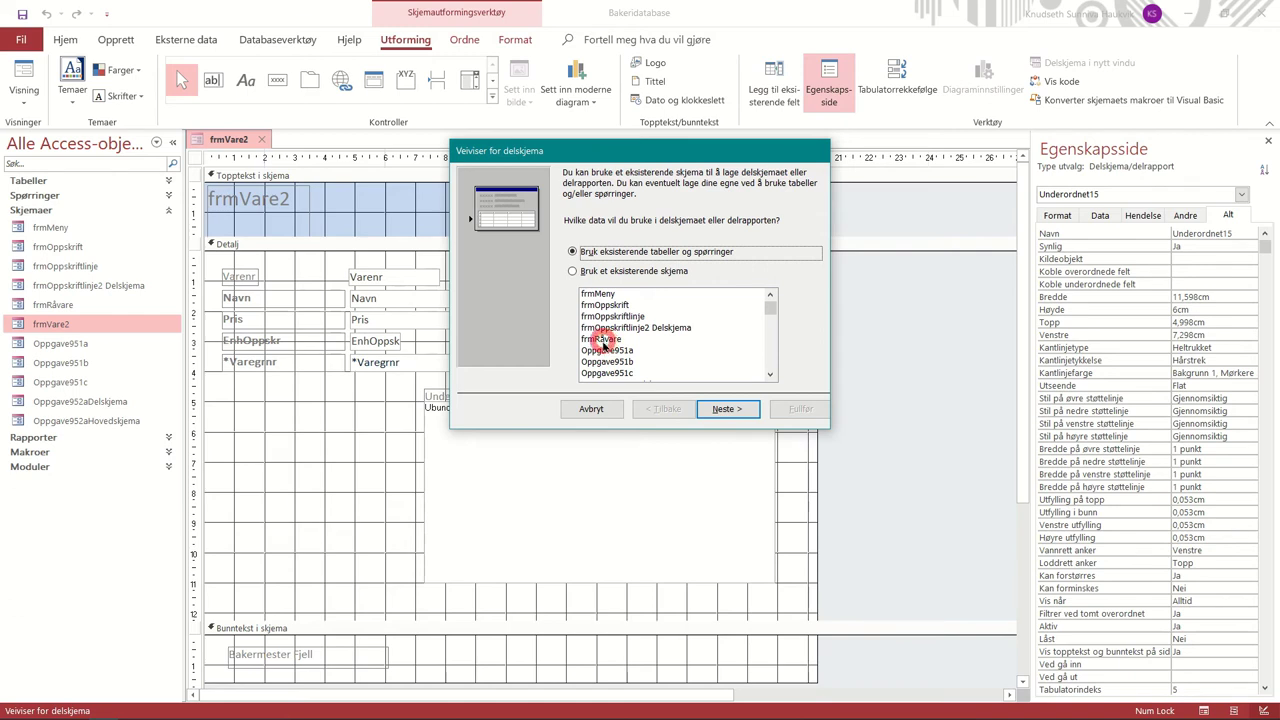
pyautogui.click(608, 316)
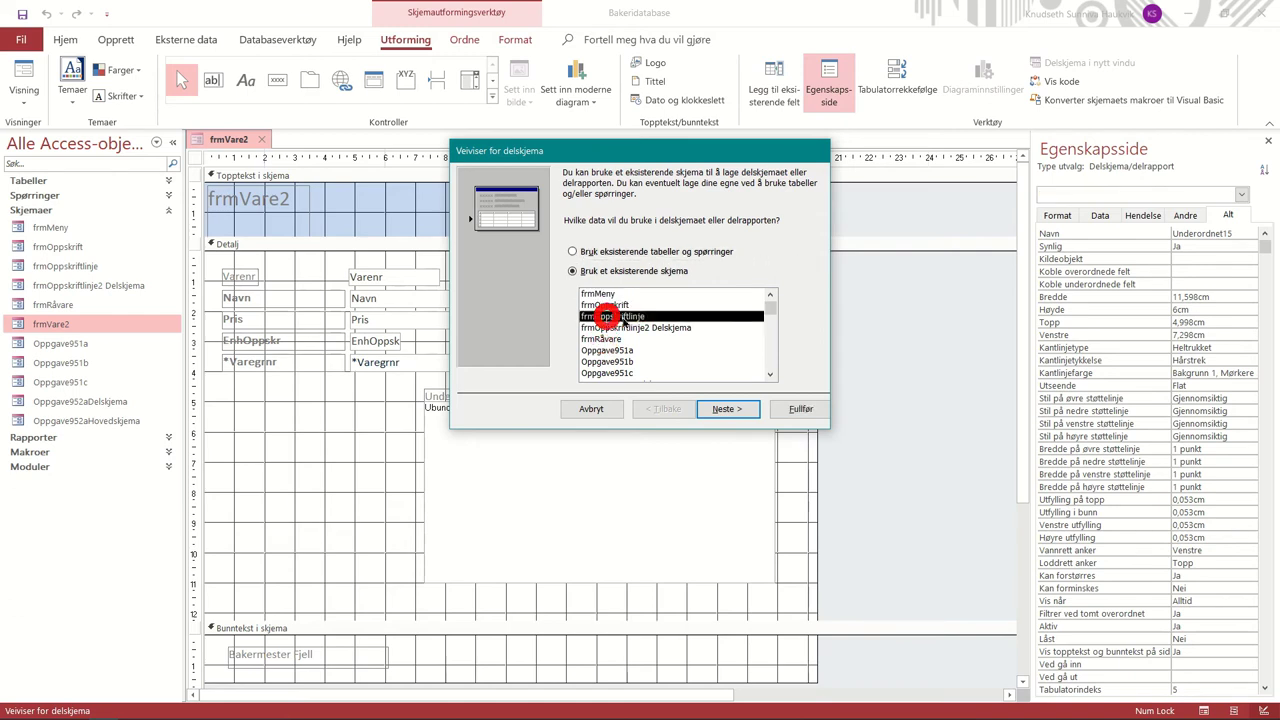
pyautogui.click(728, 409)
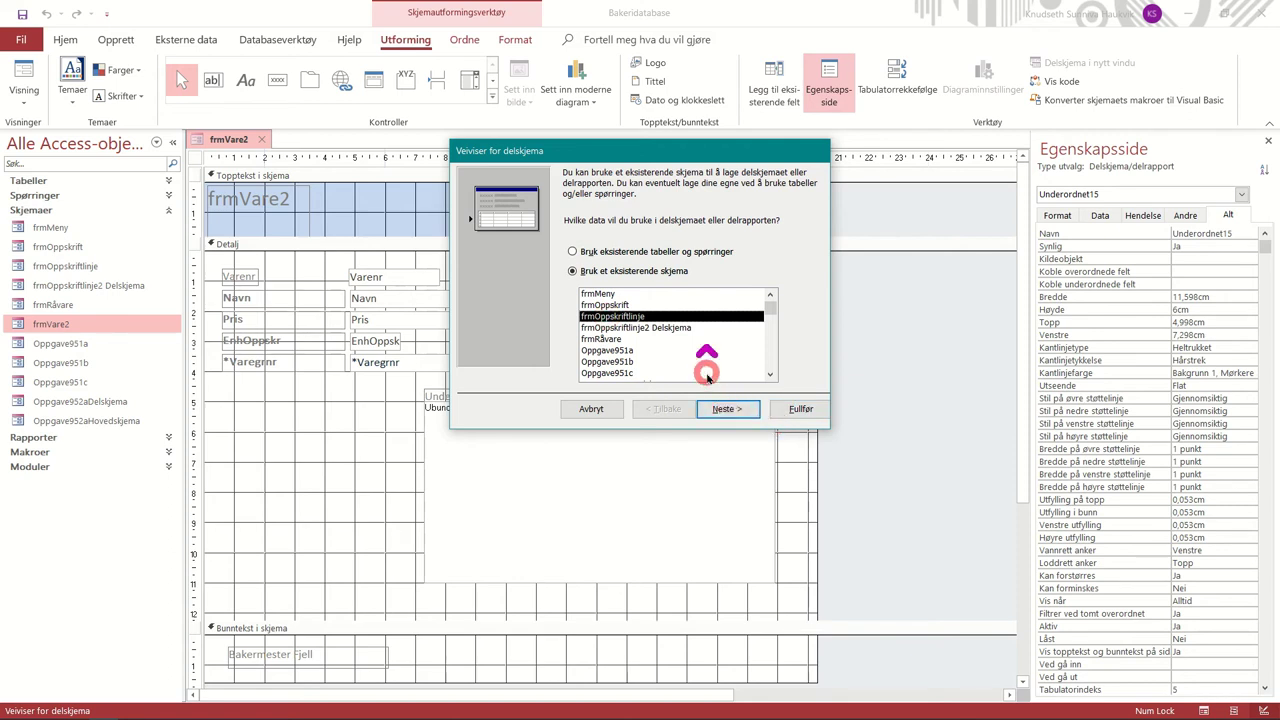
pyautogui.click(672, 251)
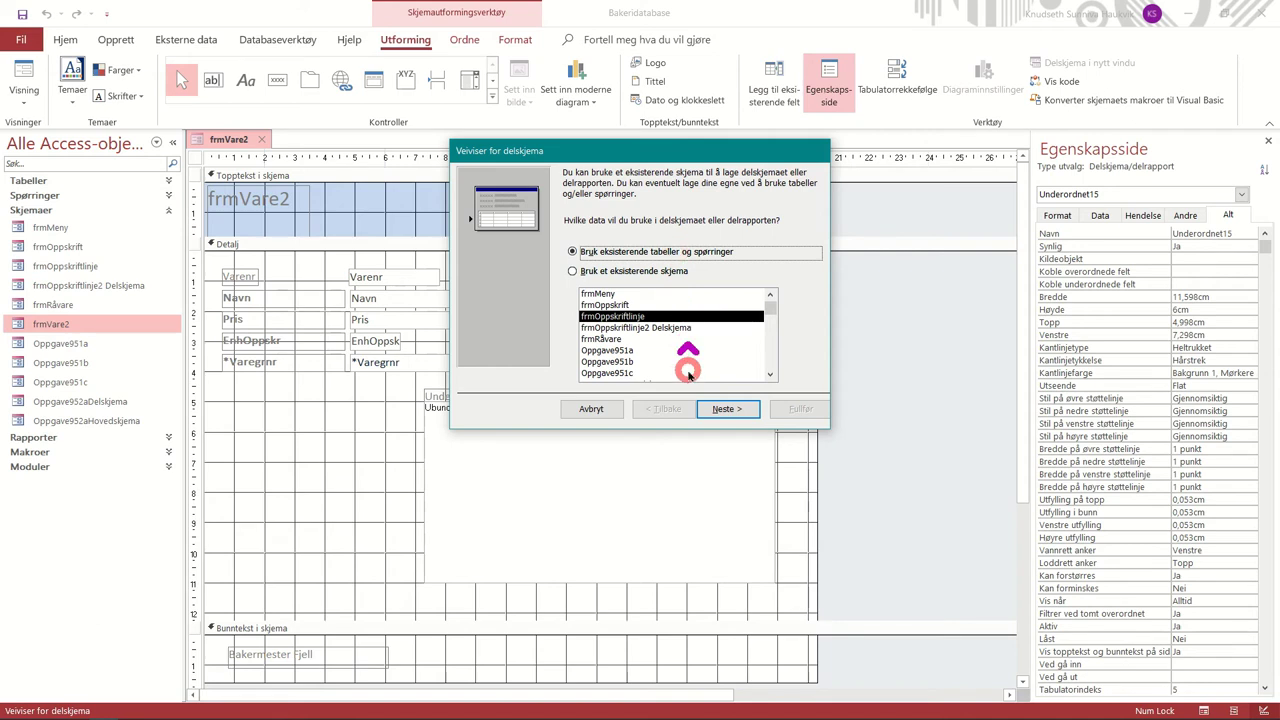
pyautogui.scroll(-1, 675, 362)
pyautogui.scroll(1, 678, 350)
pyautogui.click(653, 268)
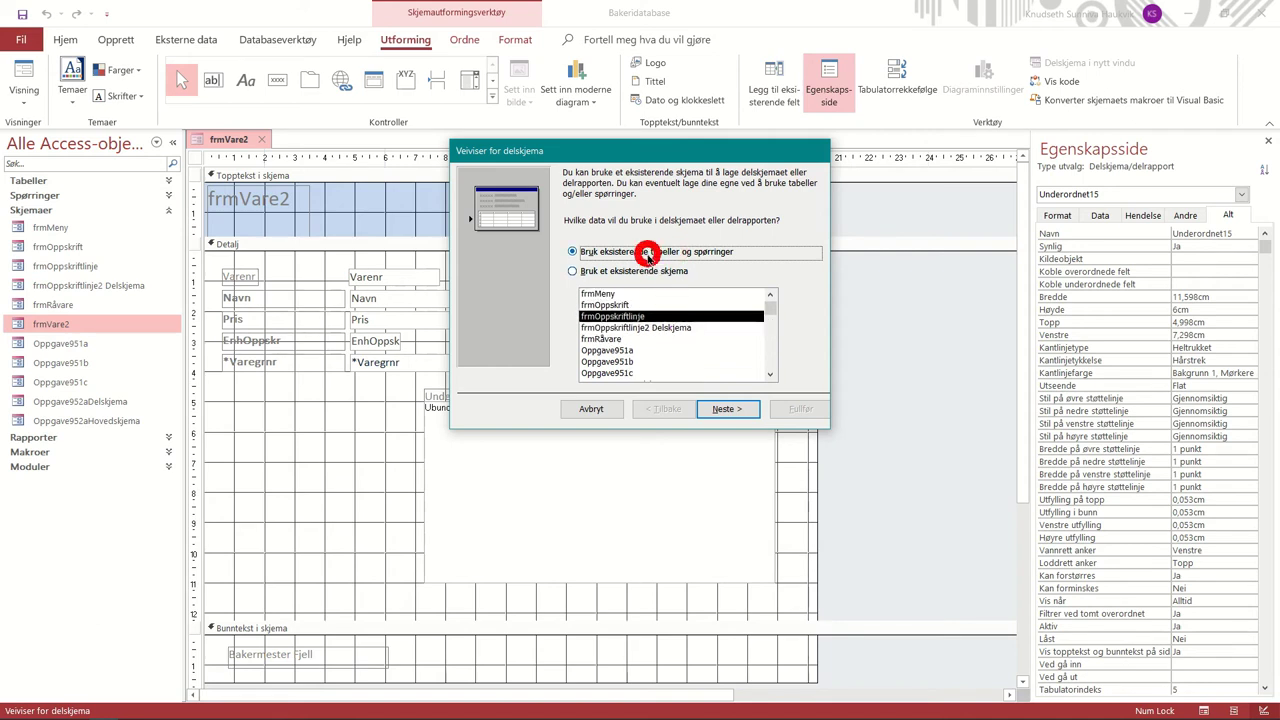
pyautogui.moveTo(777, 314); pyautogui.dragTo(773, 395)
pyautogui.click(572, 251)
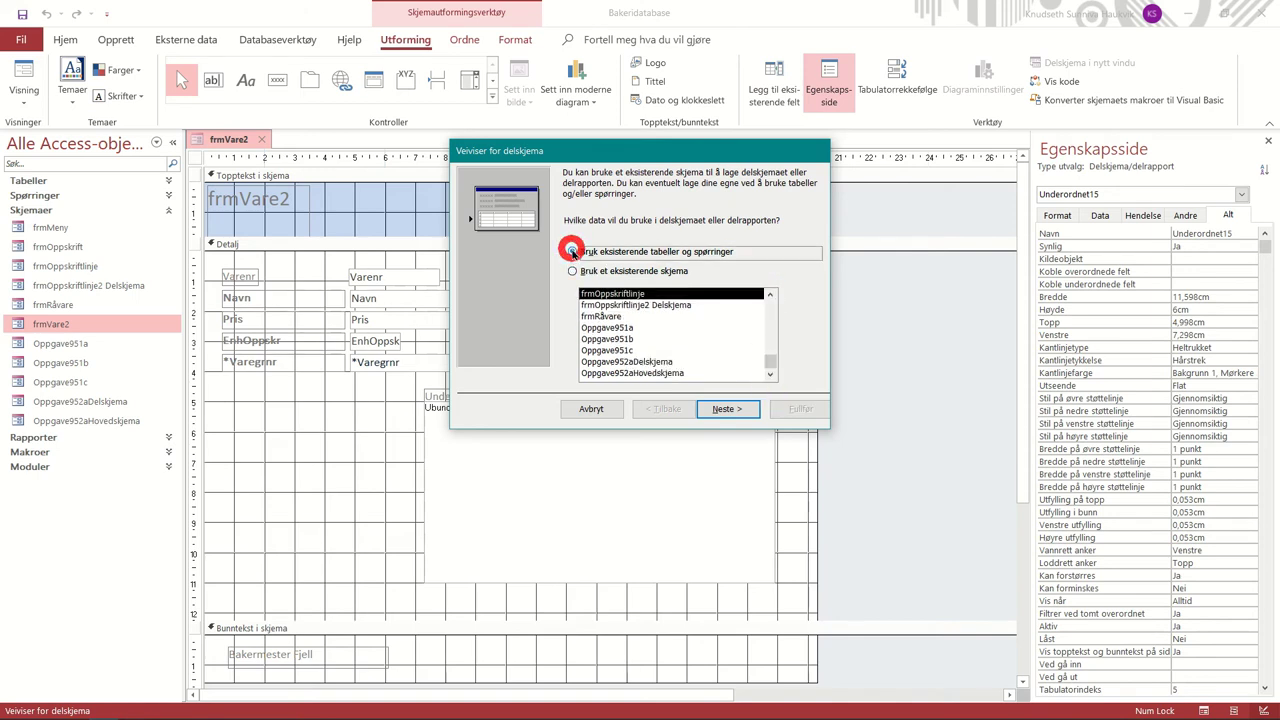
# Base the subform on the existing form frmOppskriftlinje2 Delskjema, linked to tblVare through Varenr, and complete the wizard
pyautogui.click(745, 350)
pyautogui.moveTo(770, 355); pyautogui.dragTo(768, 318)
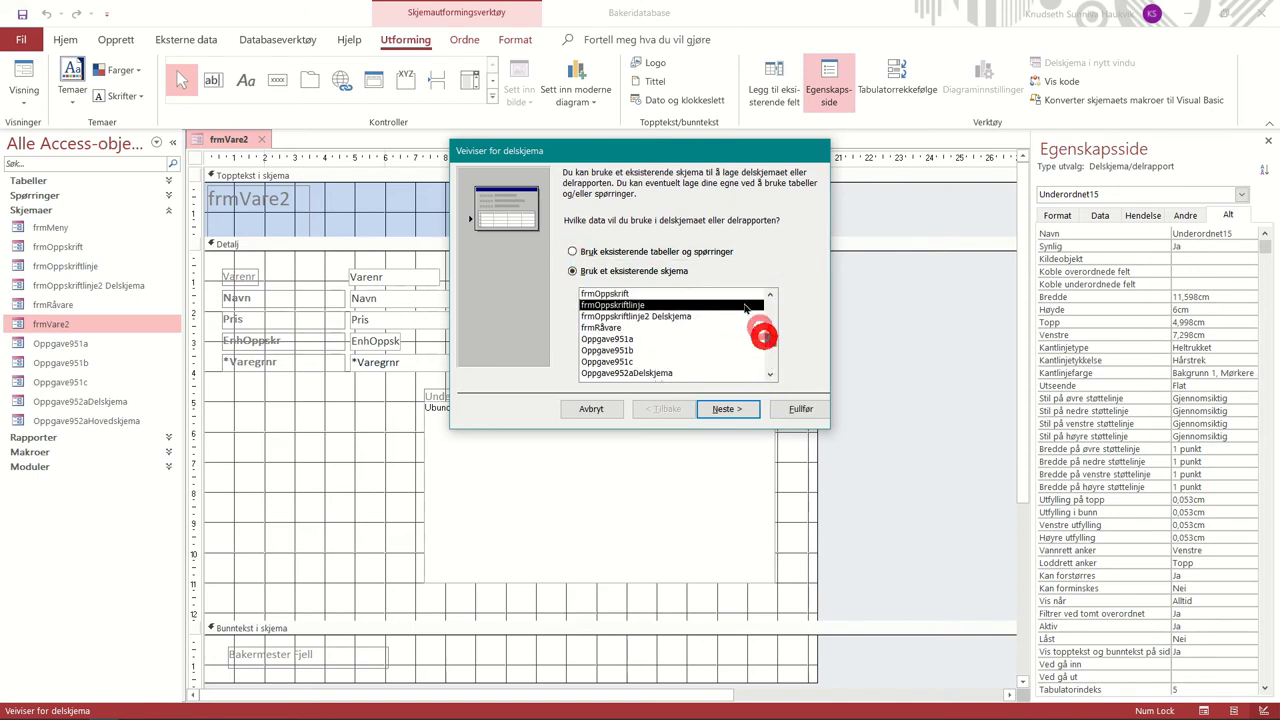
pyautogui.click(659, 305)
pyautogui.click(658, 316)
pyautogui.click(738, 412)
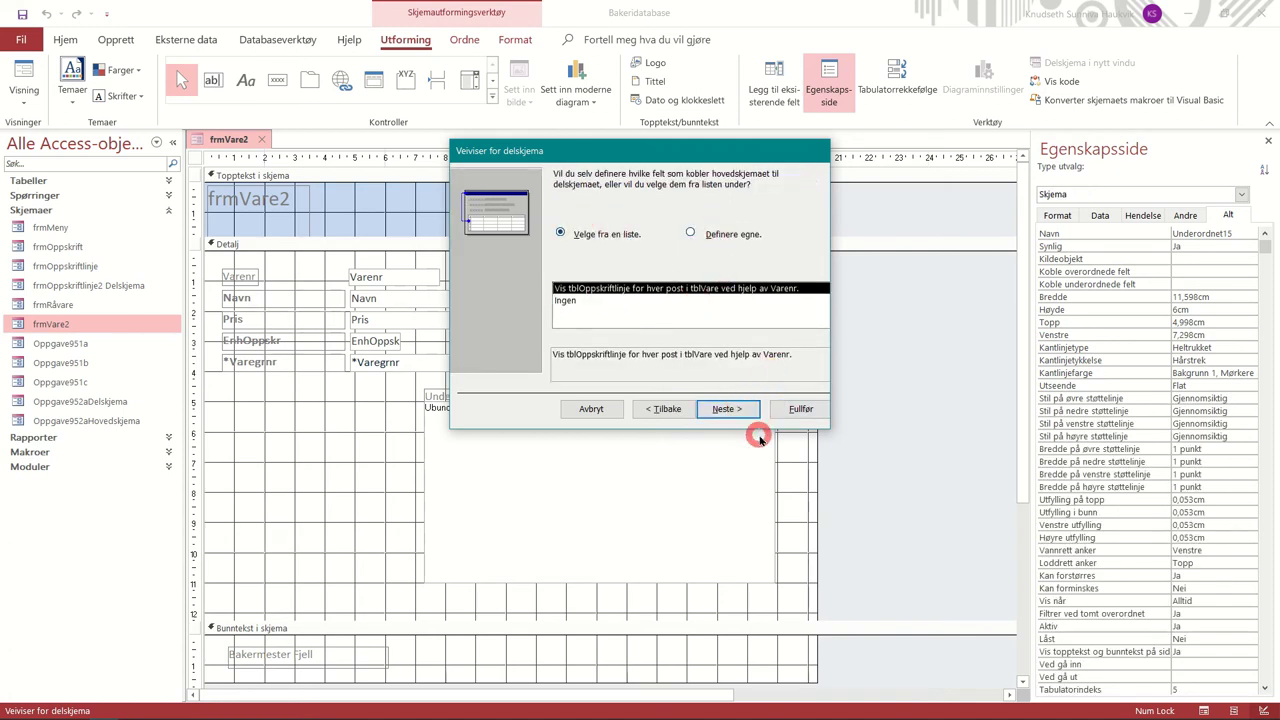
pyautogui.click(786, 412)
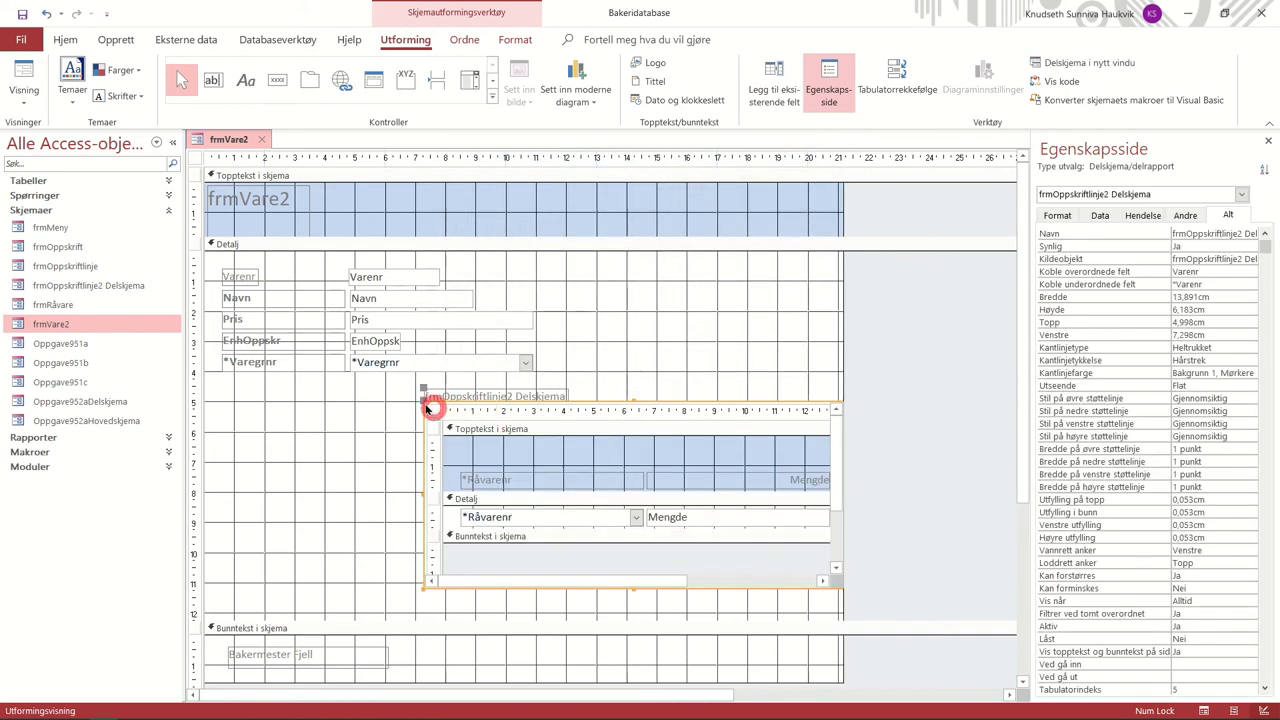
pyautogui.click(452, 395)
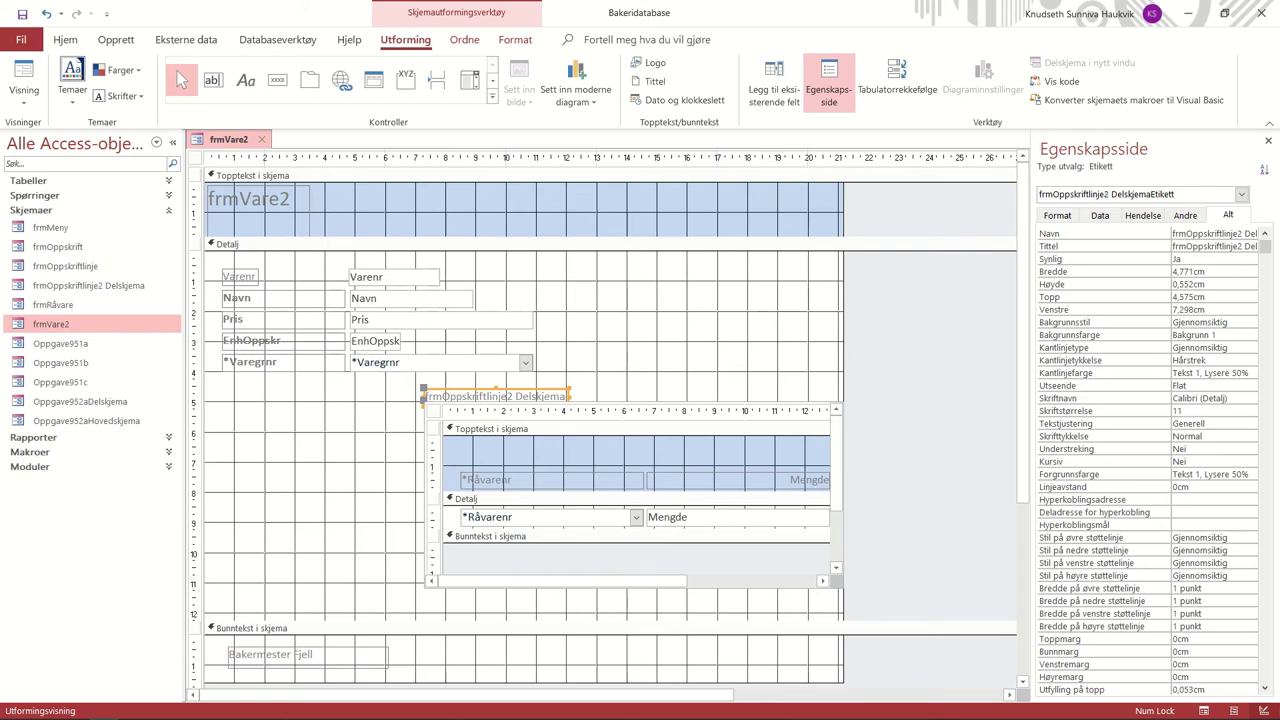
pyautogui.click(362, 350)
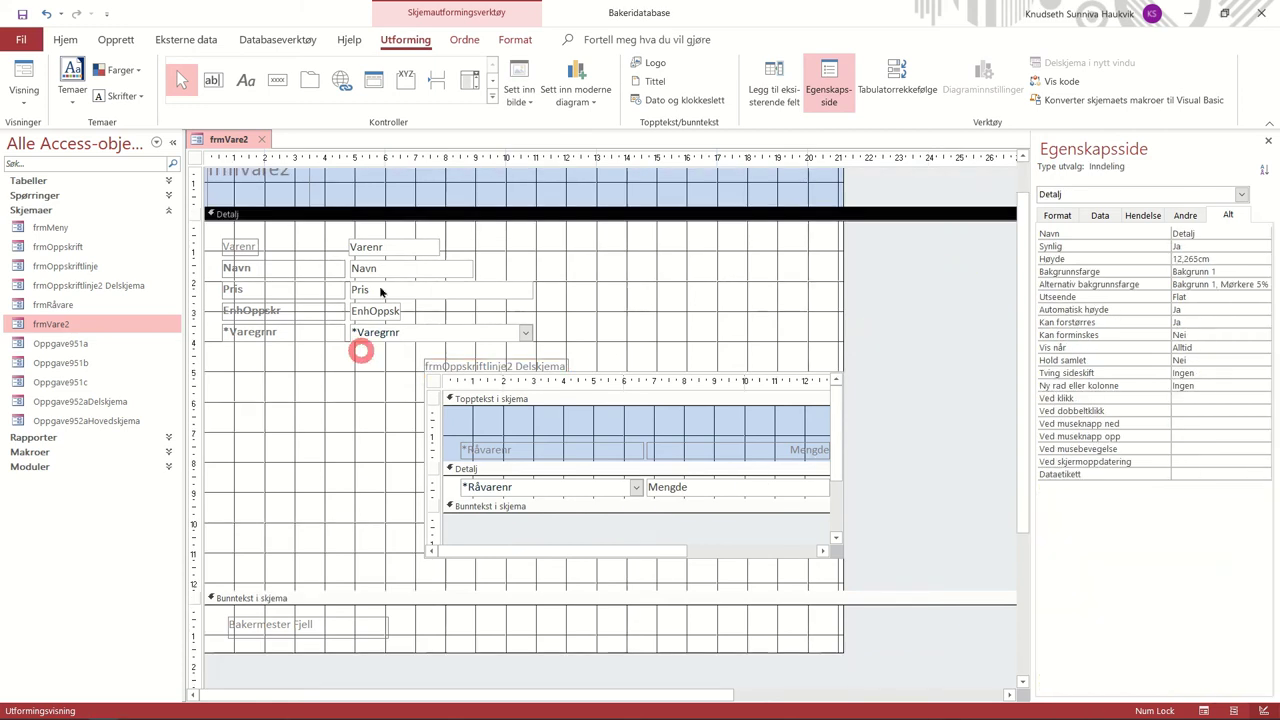
# Draw a command button about 4.1 cm wide and 1.4 cm high in the Detalj section, beside the subform
pyautogui.click(276, 79)
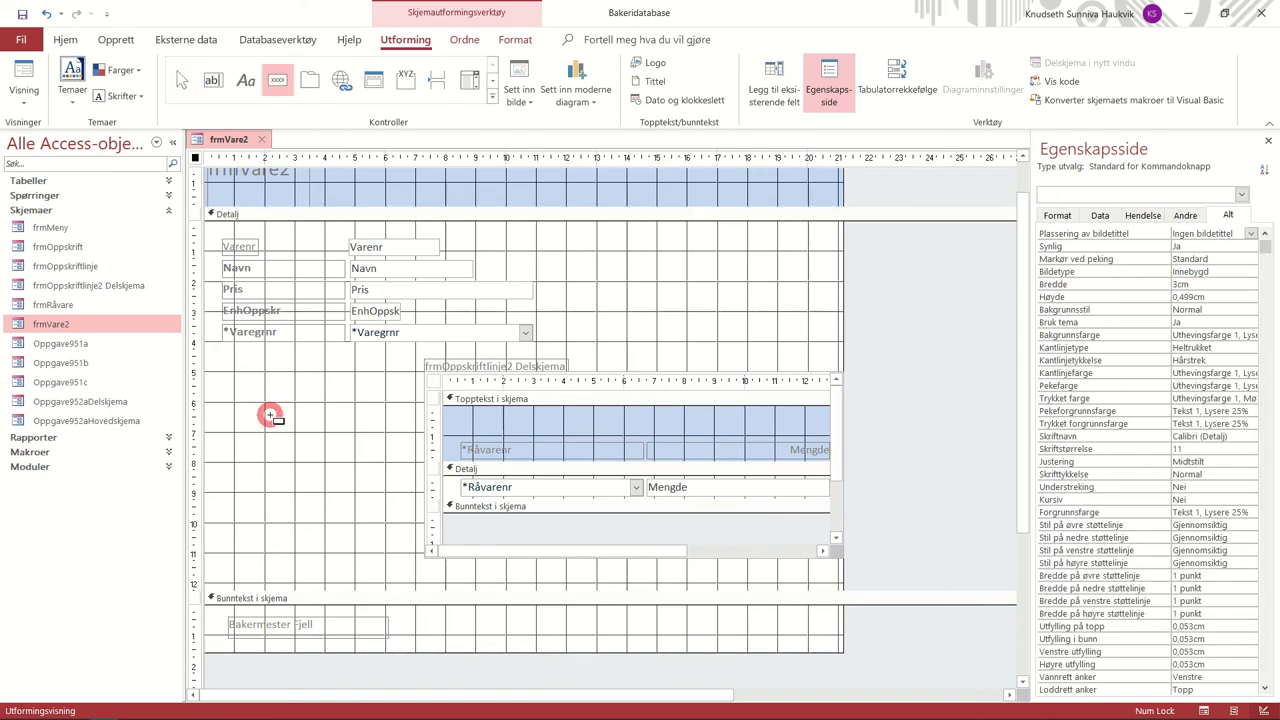
pyautogui.moveTo(260, 421); pyautogui.dragTo(386, 462)
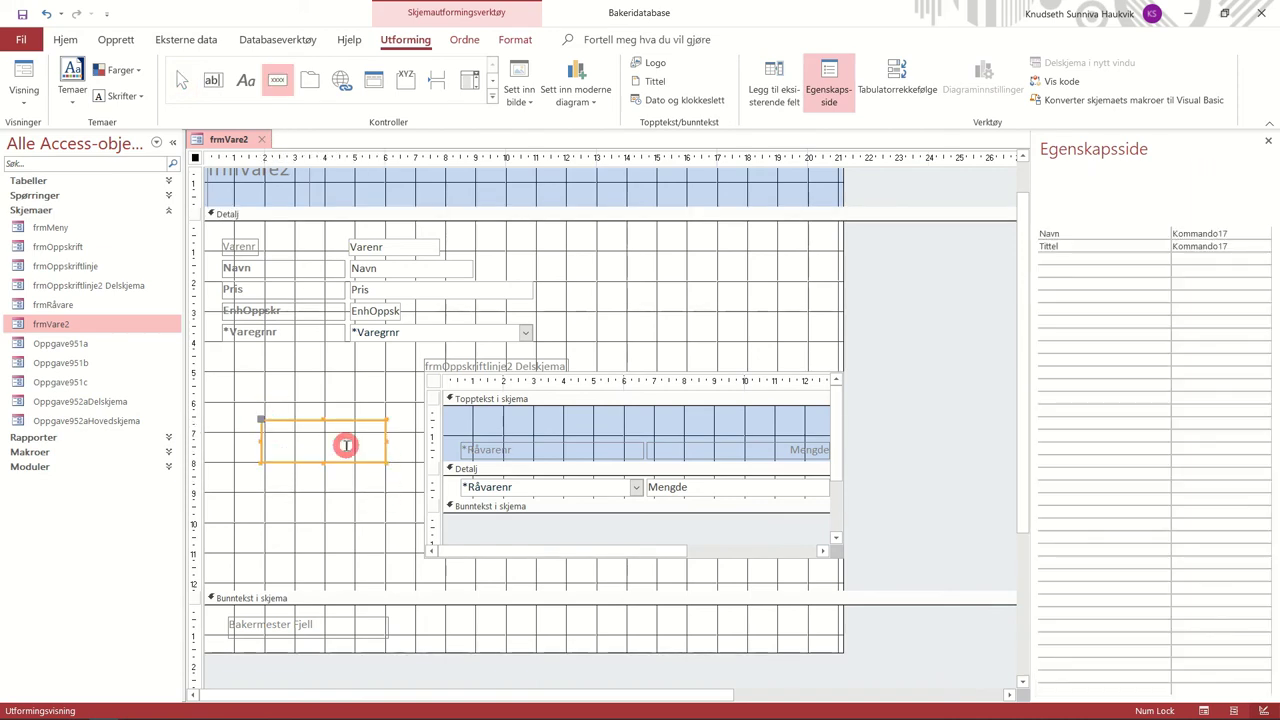
pyautogui.click(800, 264)
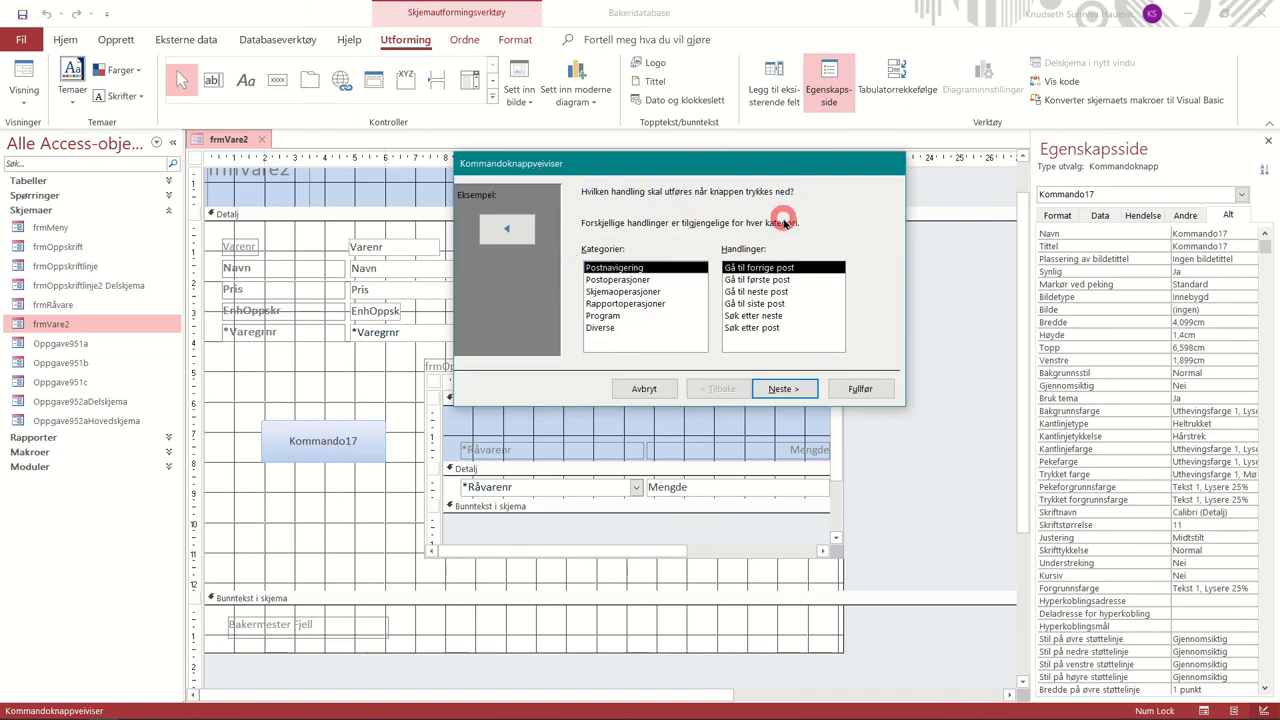
# Set the button's action to the form operation Åpne skjema, opening frmRåvare with all records shown
pyautogui.click(634, 292)
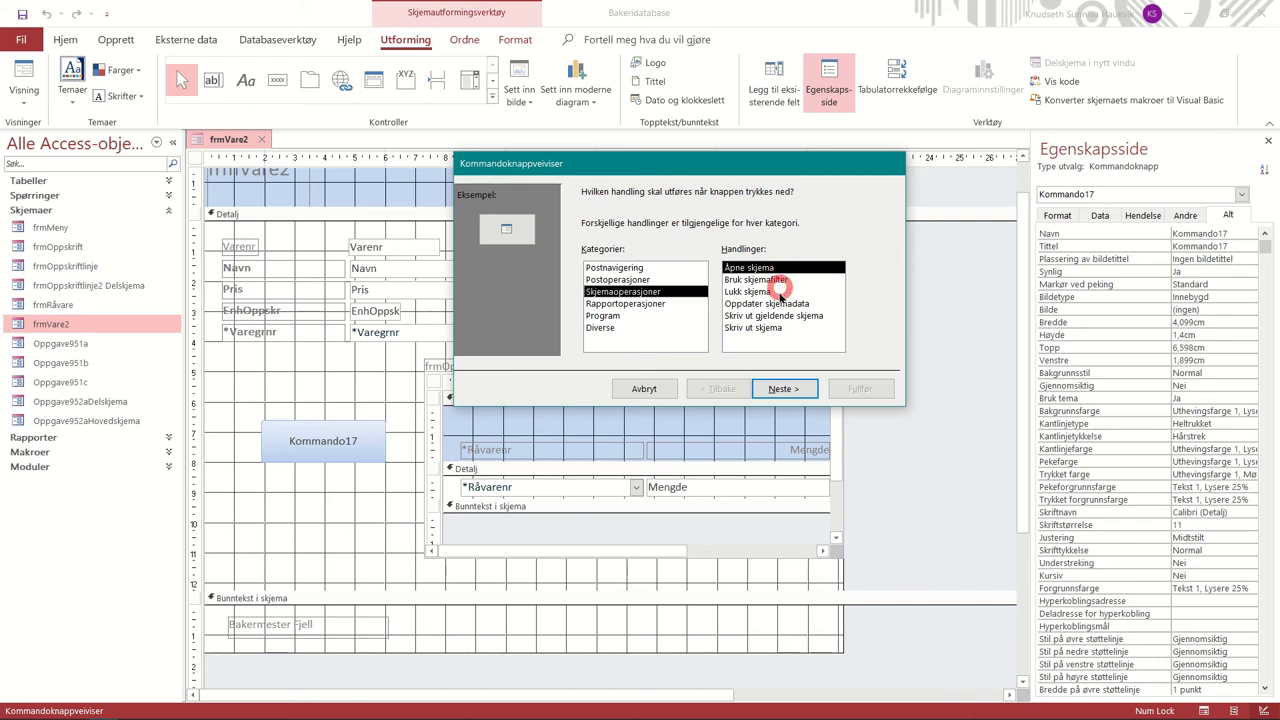
pyautogui.click(786, 390)
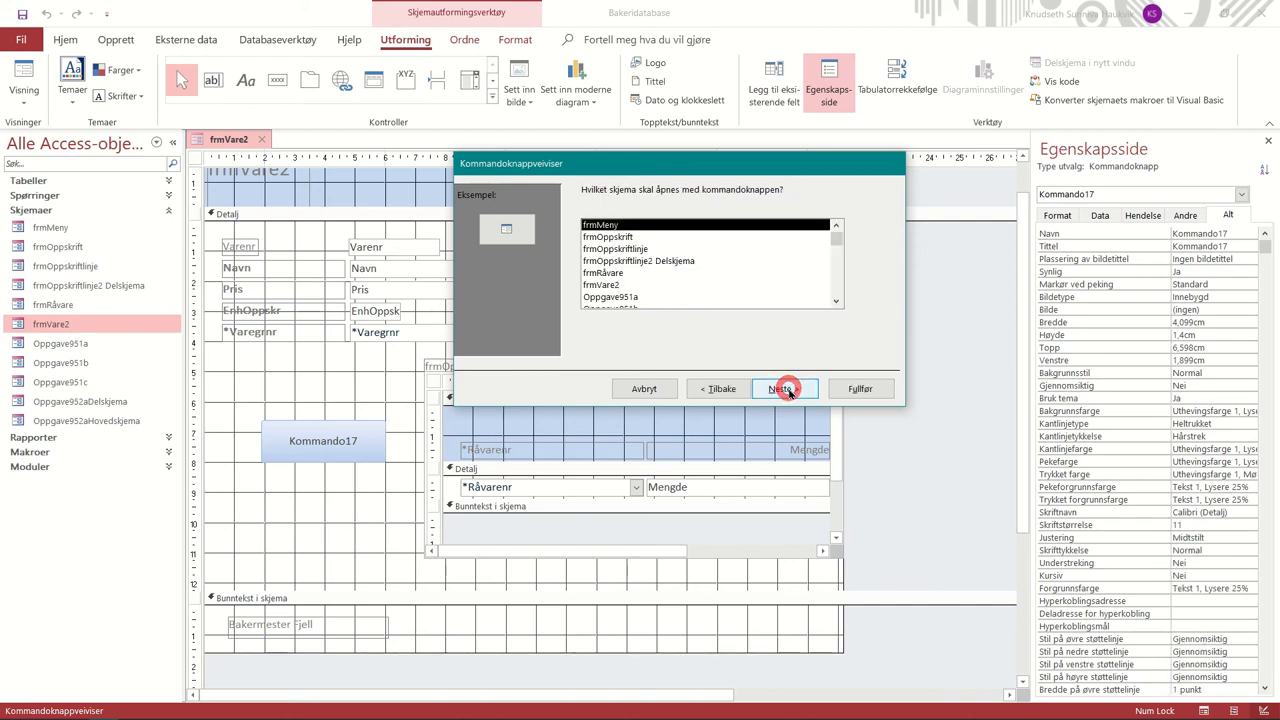
pyautogui.click(600, 273)
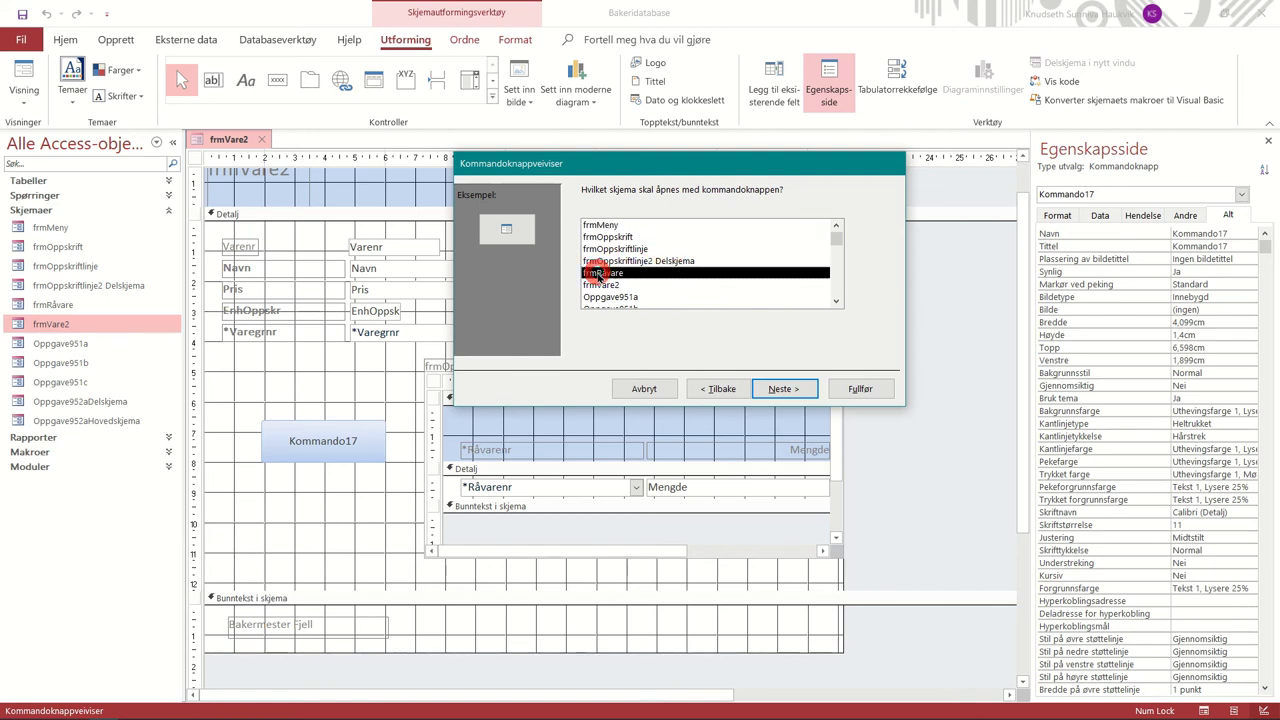
pyautogui.click(773, 388)
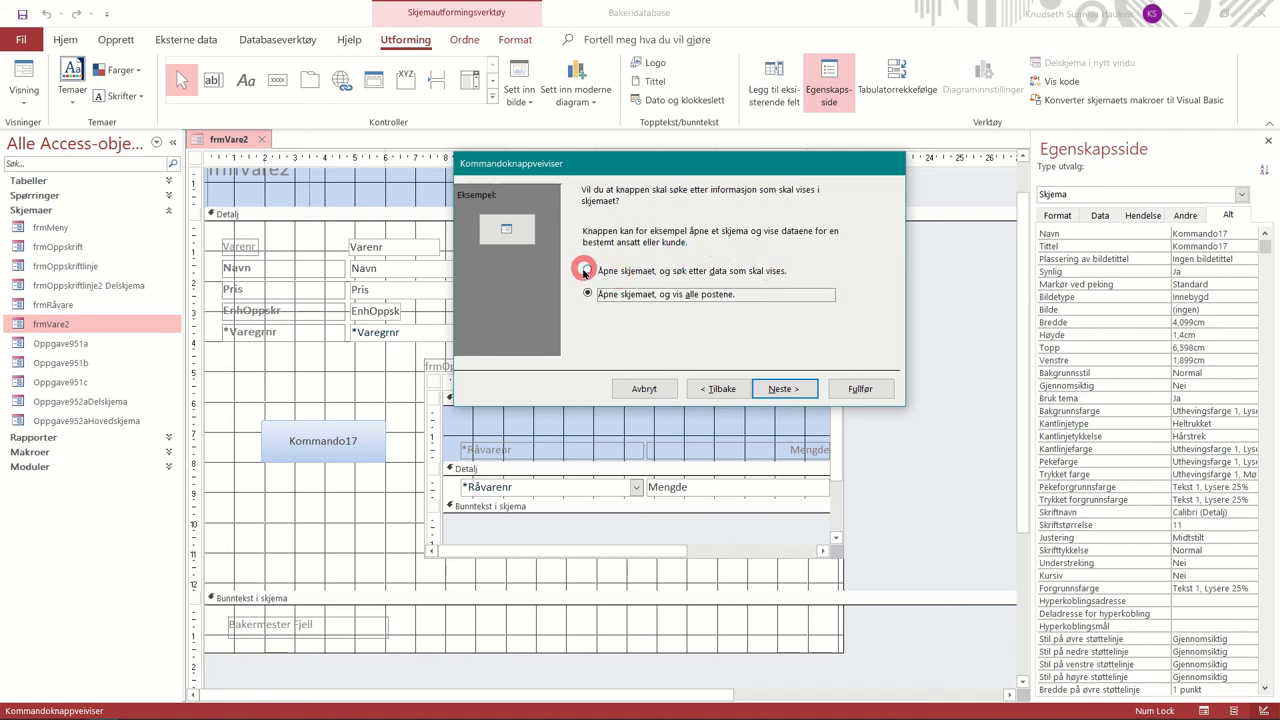
pyautogui.click(783, 389)
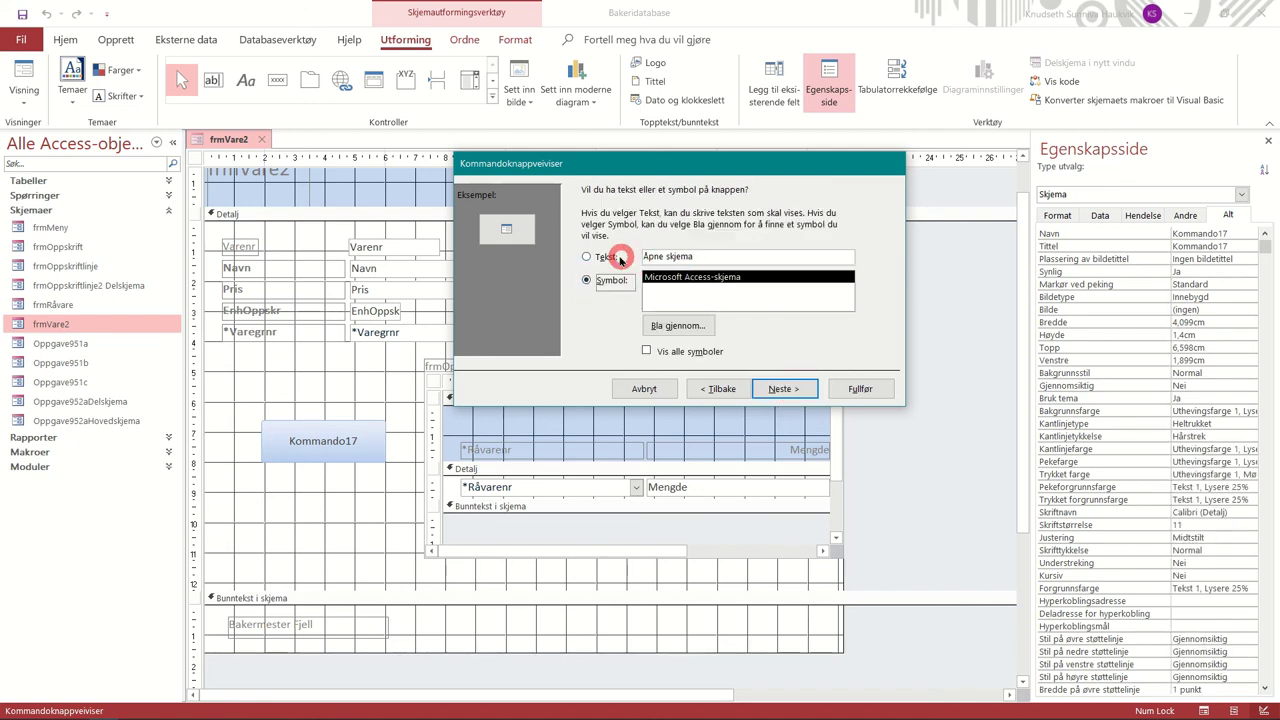
# Show the text "Åpne skjema" on the command button instead of a symbol
pyautogui.click(692, 280)
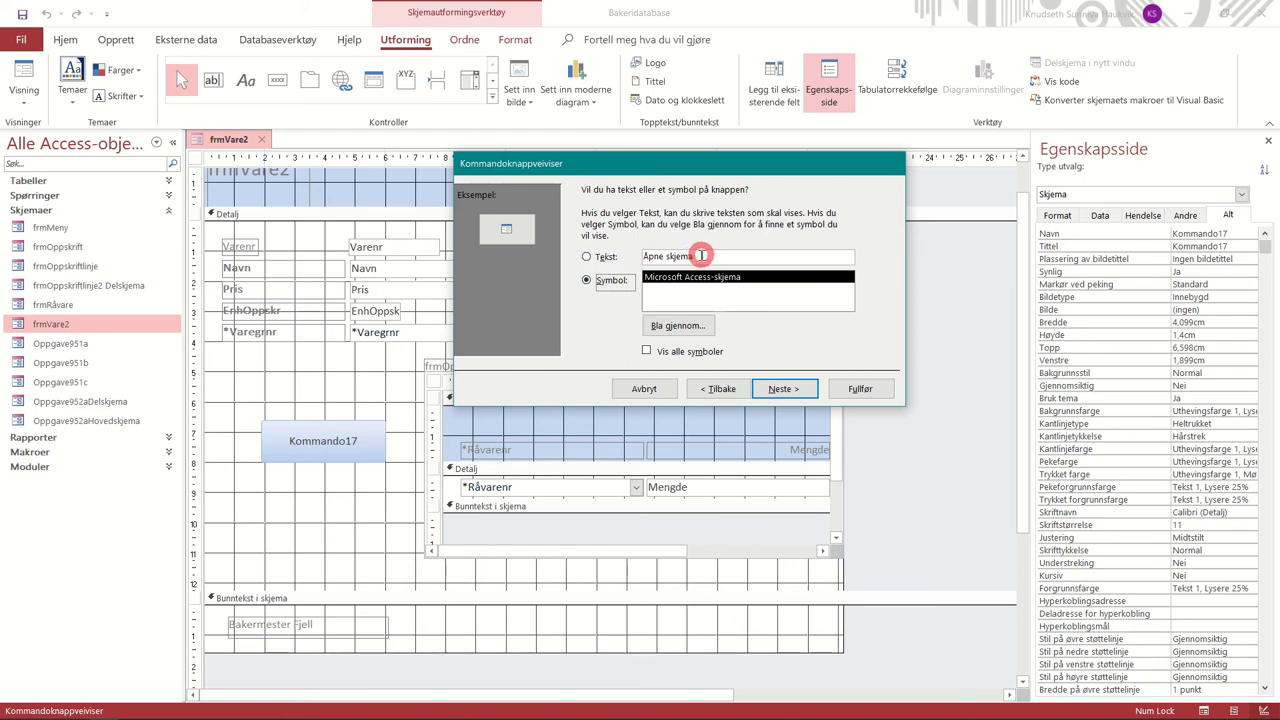
pyautogui.click(586, 256)
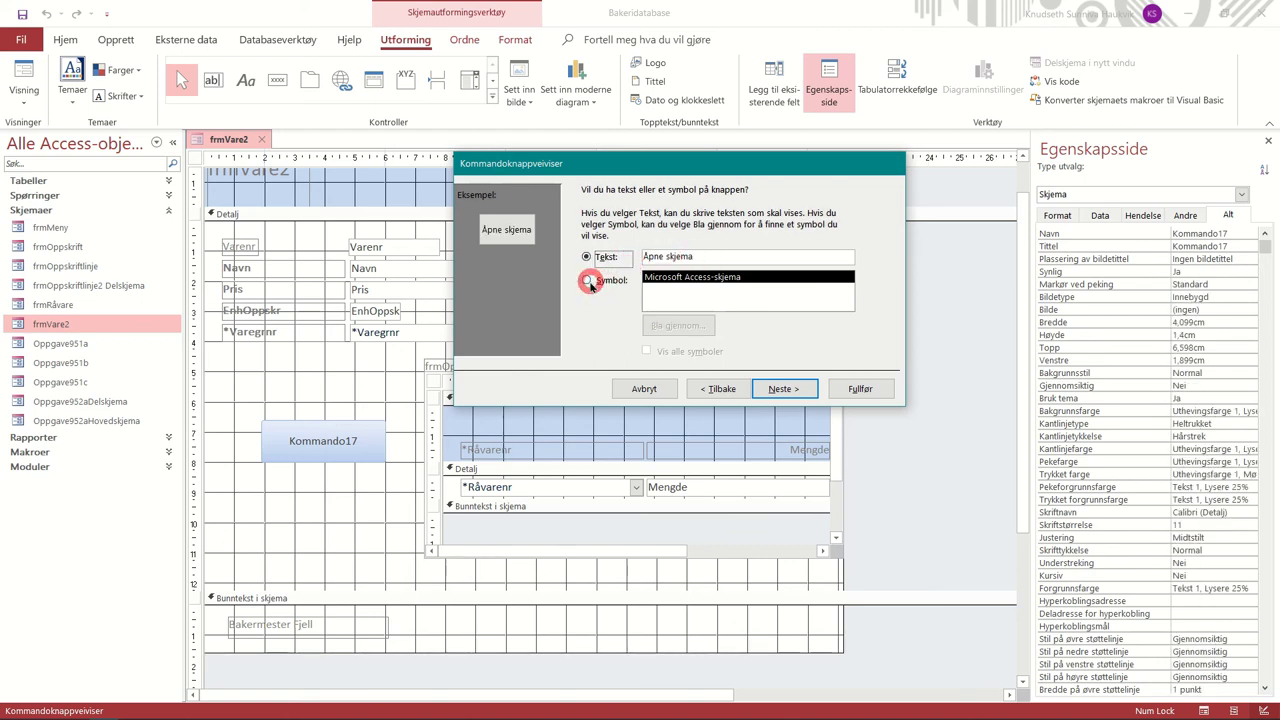
pyautogui.click(587, 281)
pyautogui.click(586, 256)
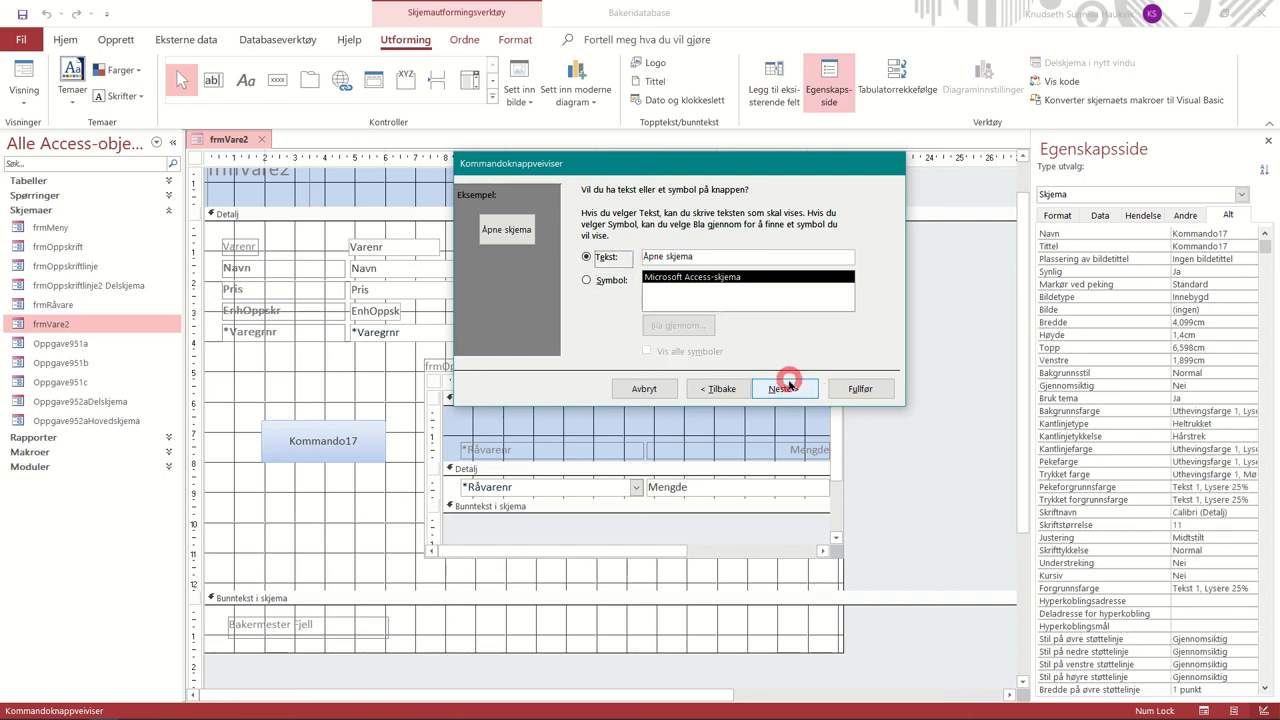
pyautogui.click(586, 280)
pyautogui.click(586, 257)
pyautogui.click(785, 389)
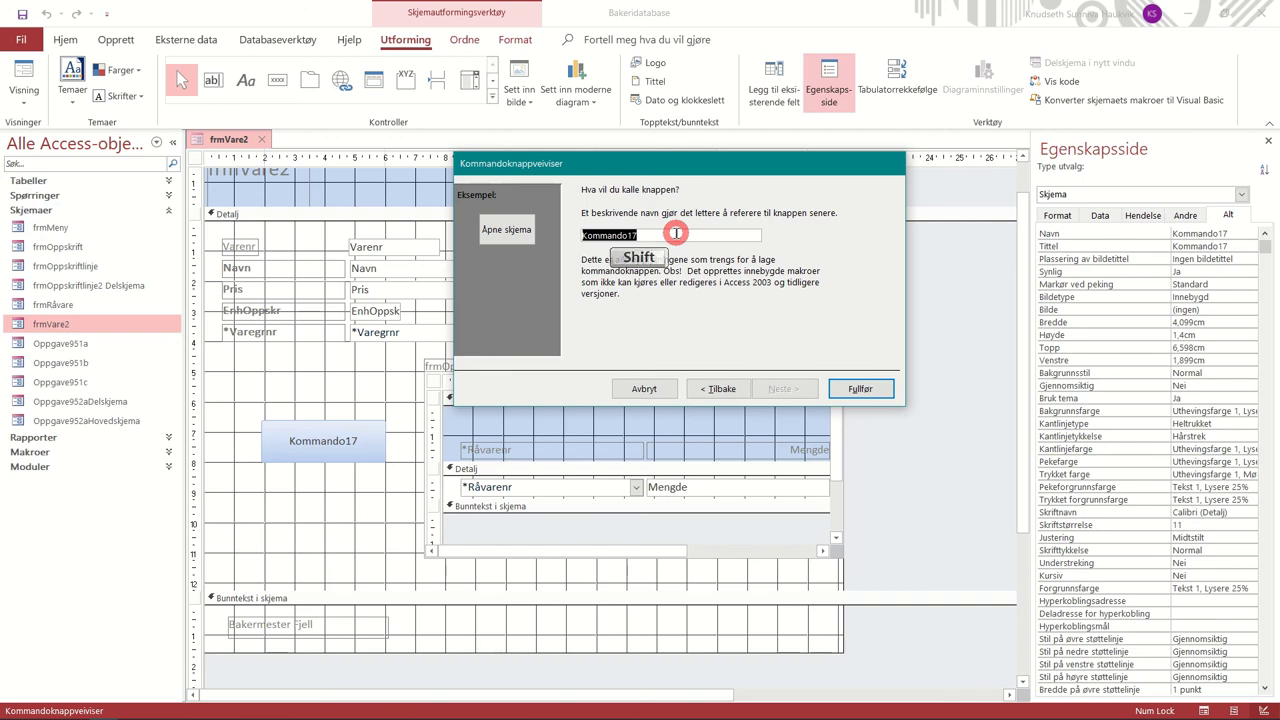
# Name the command button Råvareregister and complete the wizard
pyautogui.write('Råvarer')
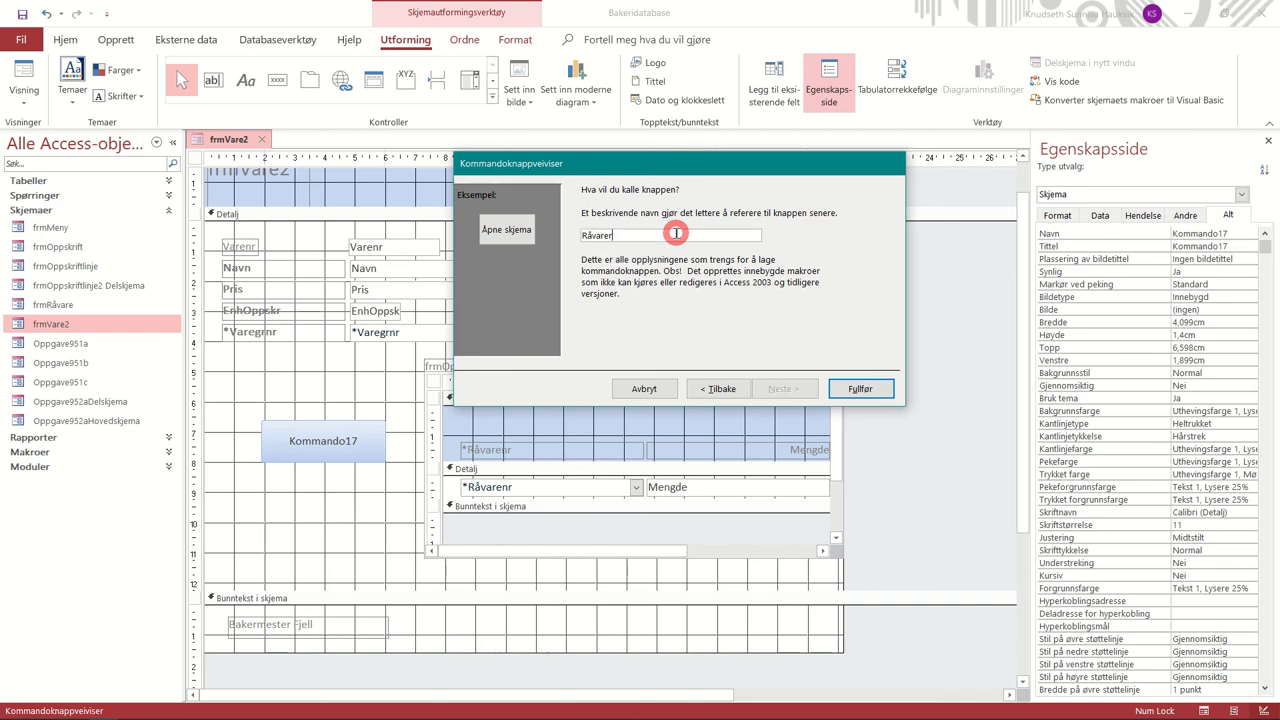
pyautogui.write('egister')
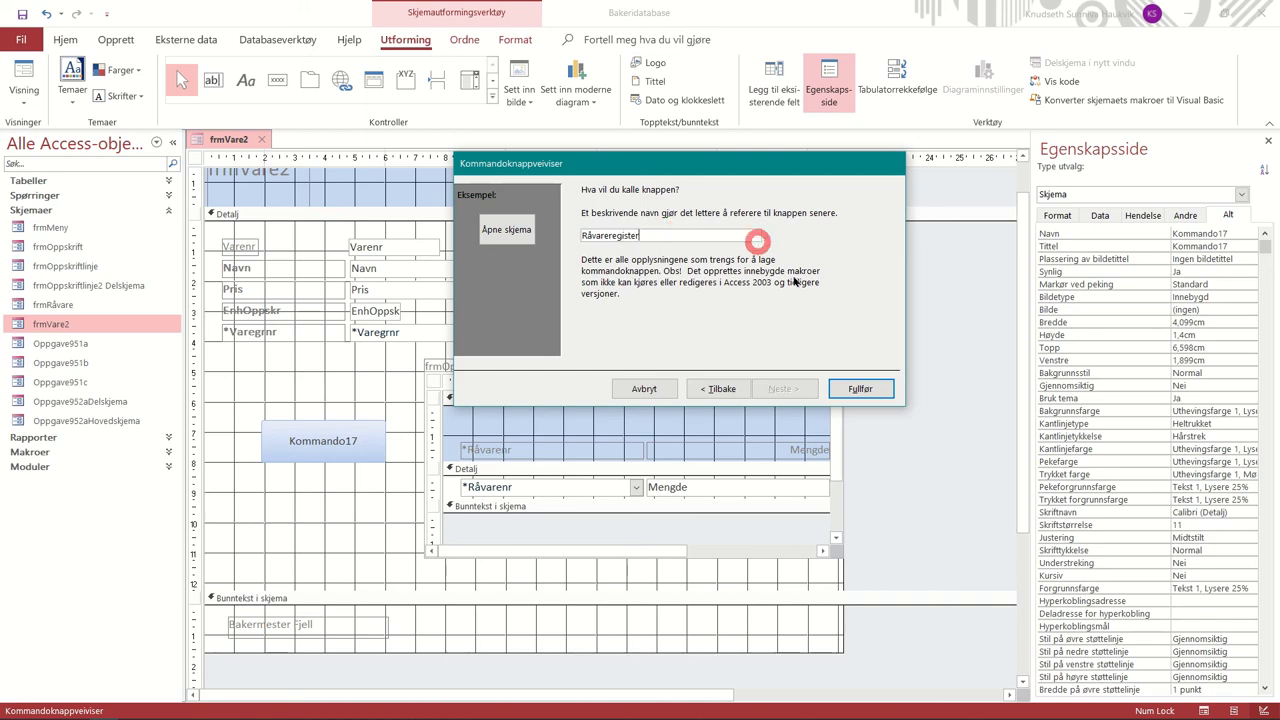
pyautogui.click(848, 390)
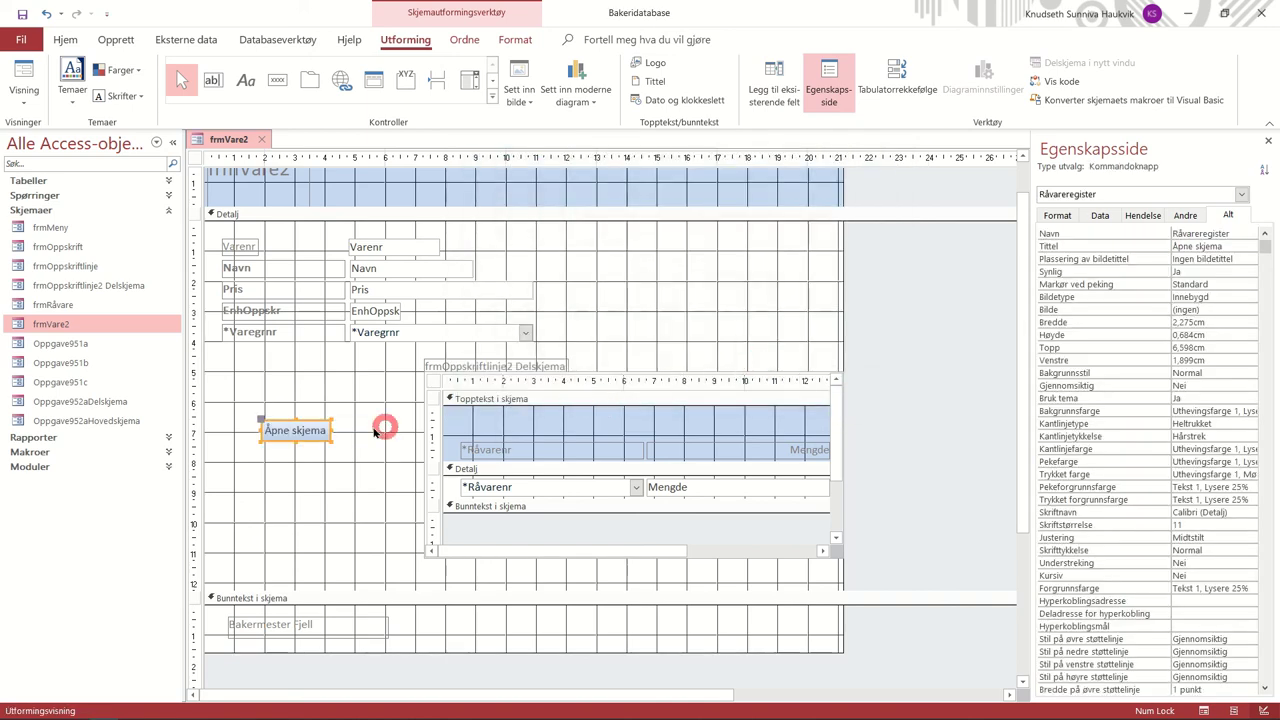
pyautogui.click(294, 430)
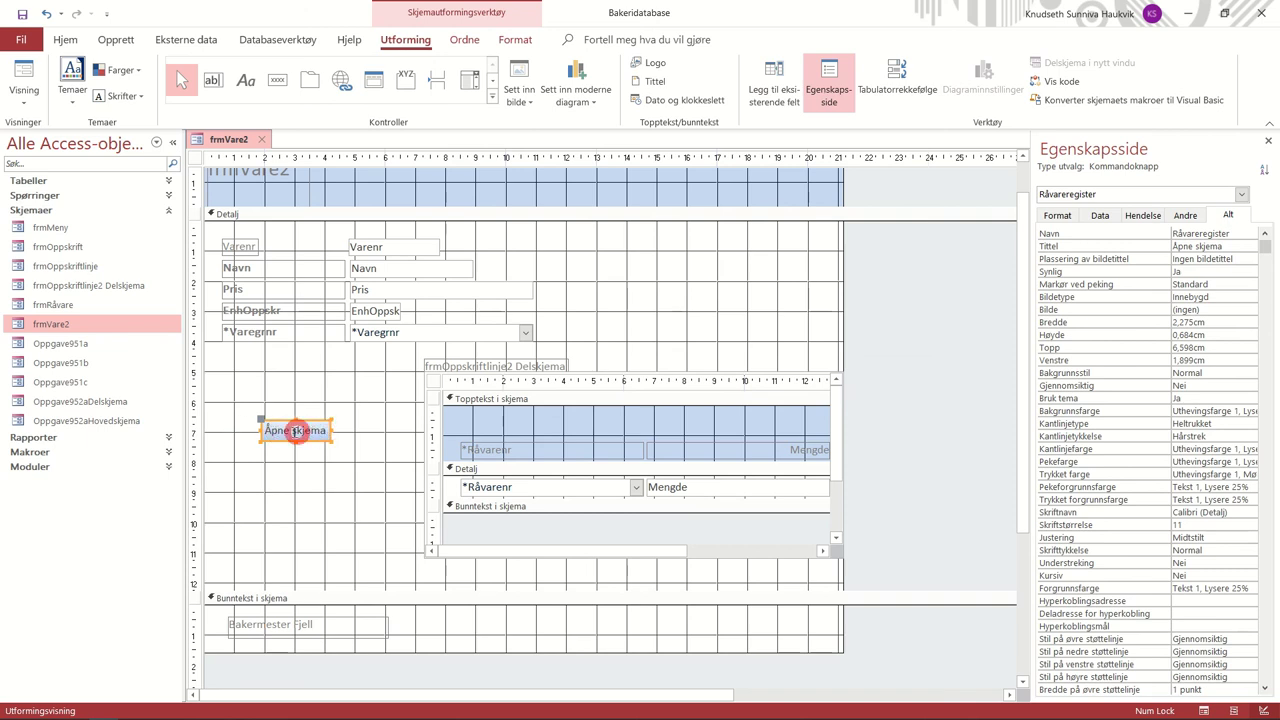
pyautogui.moveTo(332, 430); pyautogui.dragTo(234, 430)
# Switch frmVare2 to form view and open the Råvareregister form with the new Åpne skjema button
pyautogui.press('F5')
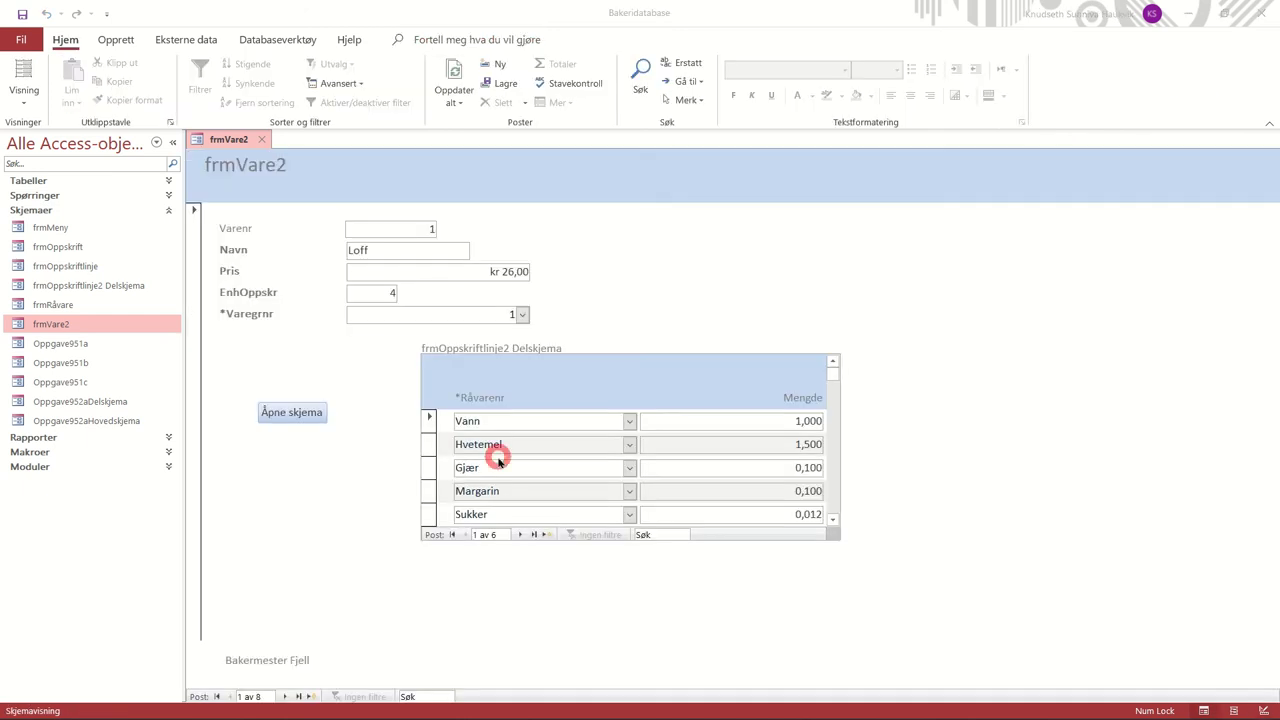
pyautogui.click(24, 92)
pyautogui.click(60, 131)
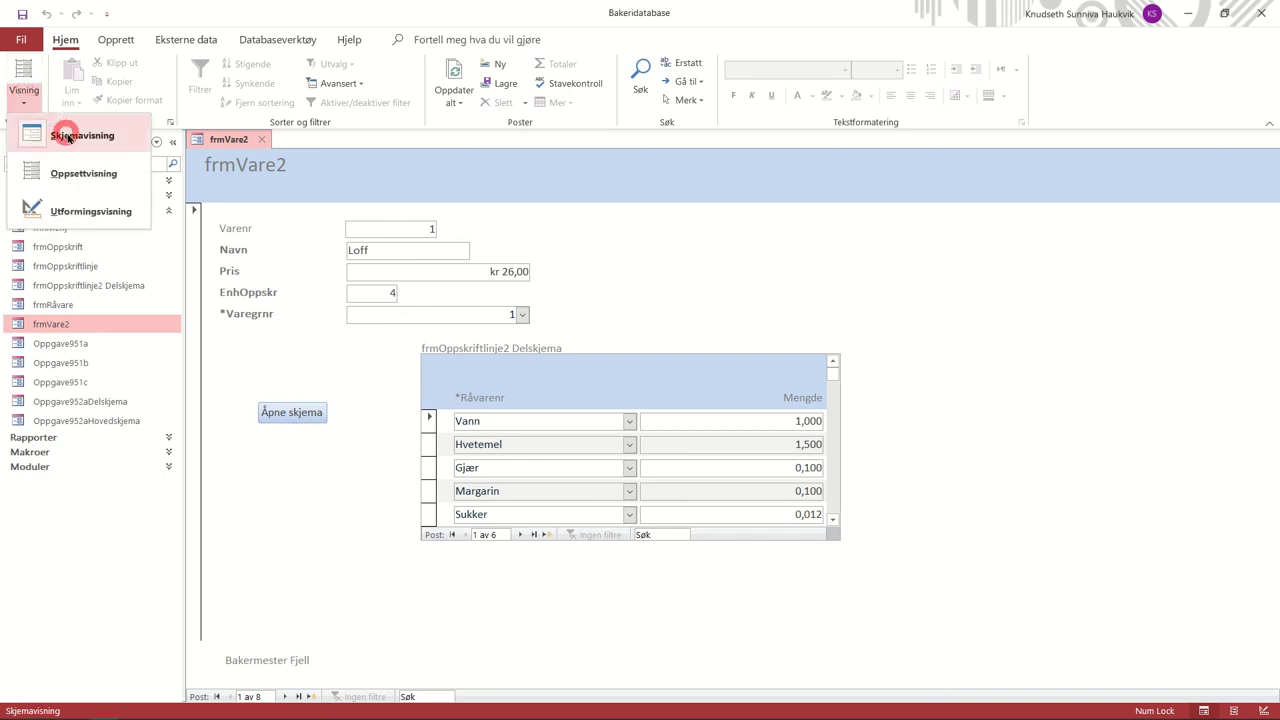
pyautogui.click(281, 413)
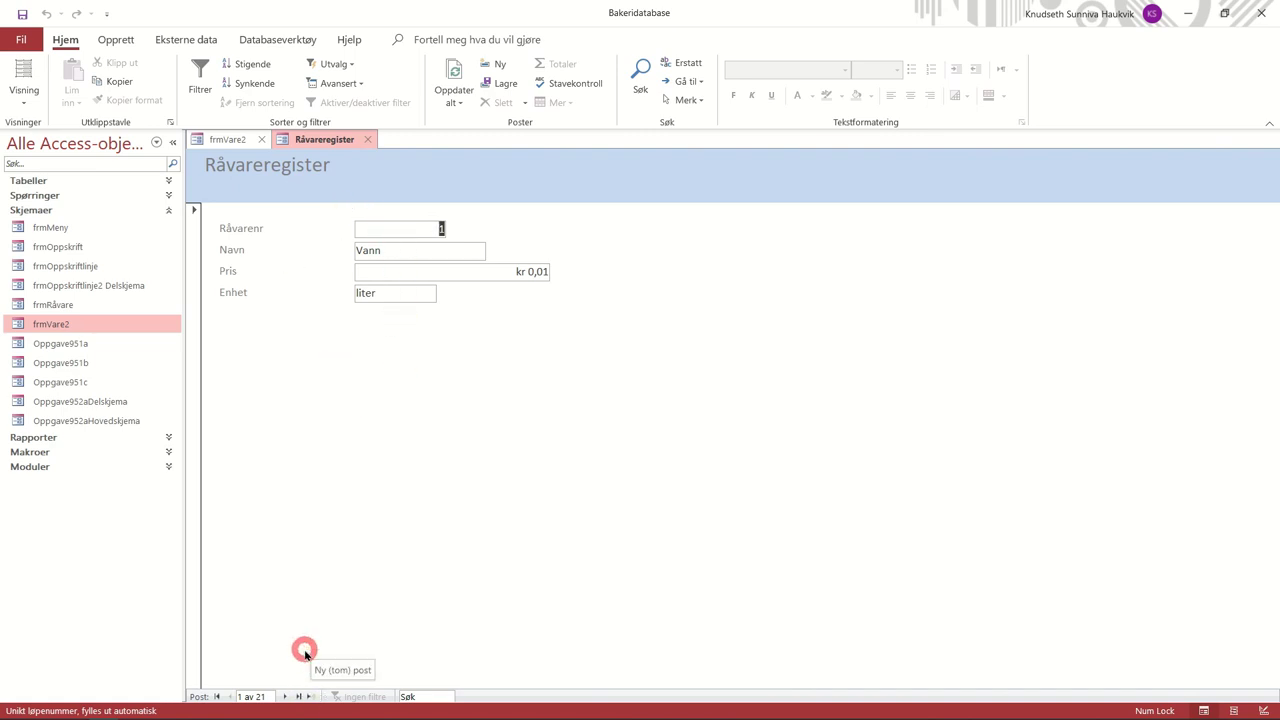
# Start a new record in Råvareregister and enter Muskat as its Navn
pyautogui.click(312, 696)
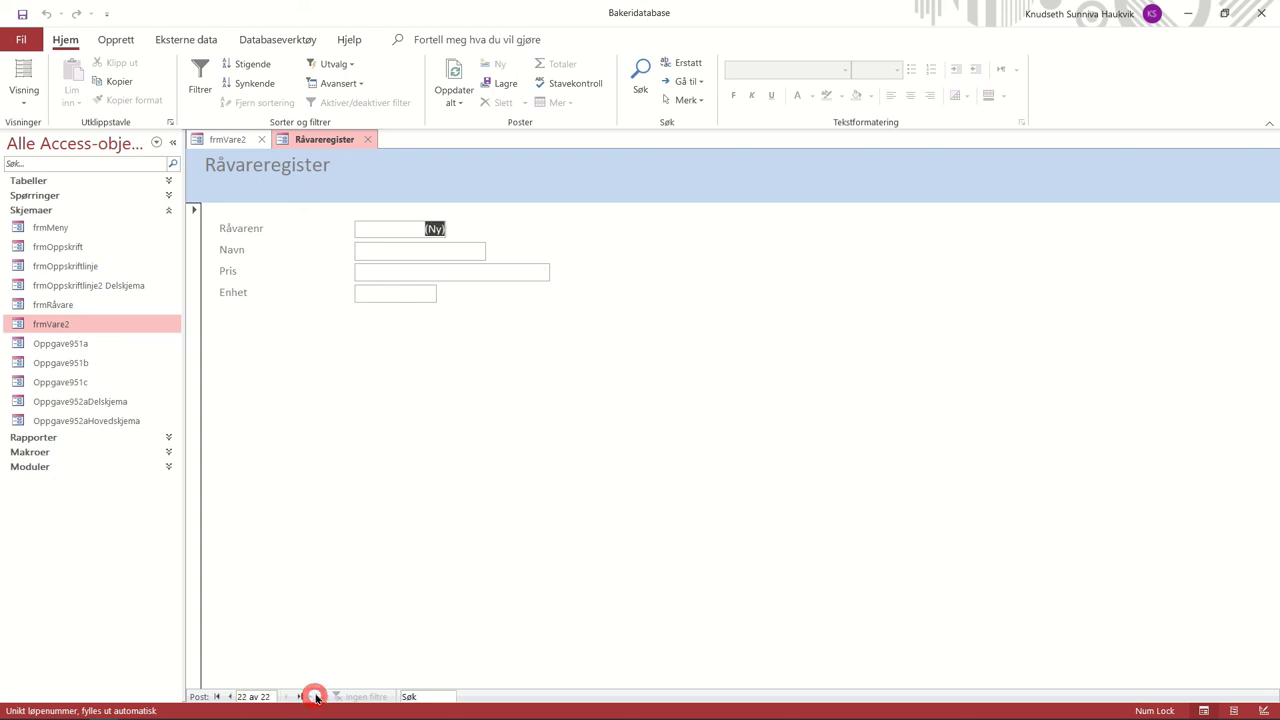
pyautogui.click(394, 251)
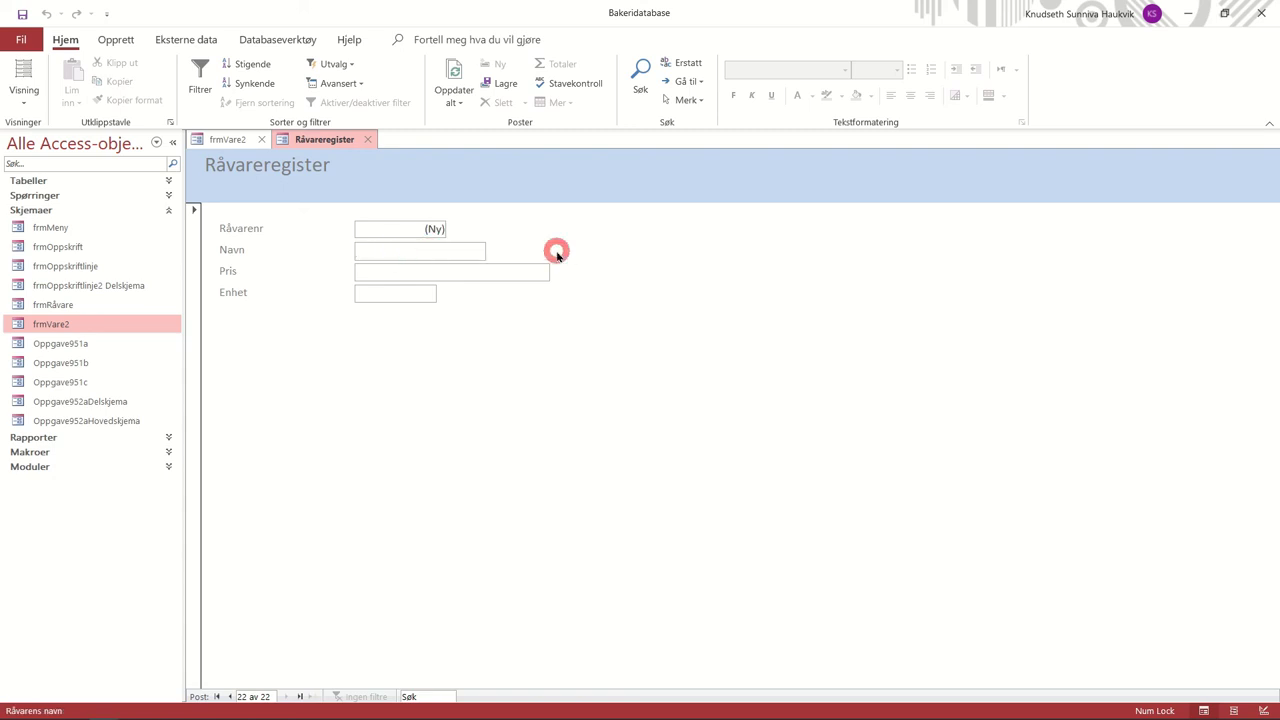
pyautogui.write('Kane')
pyautogui.press('BackSpace')
pyautogui.press('BackSpace')
pyautogui.press('BackSpace')
pyautogui.press('BackSpace')
pyautogui.write('Mus')
pyautogui.press('Tab')
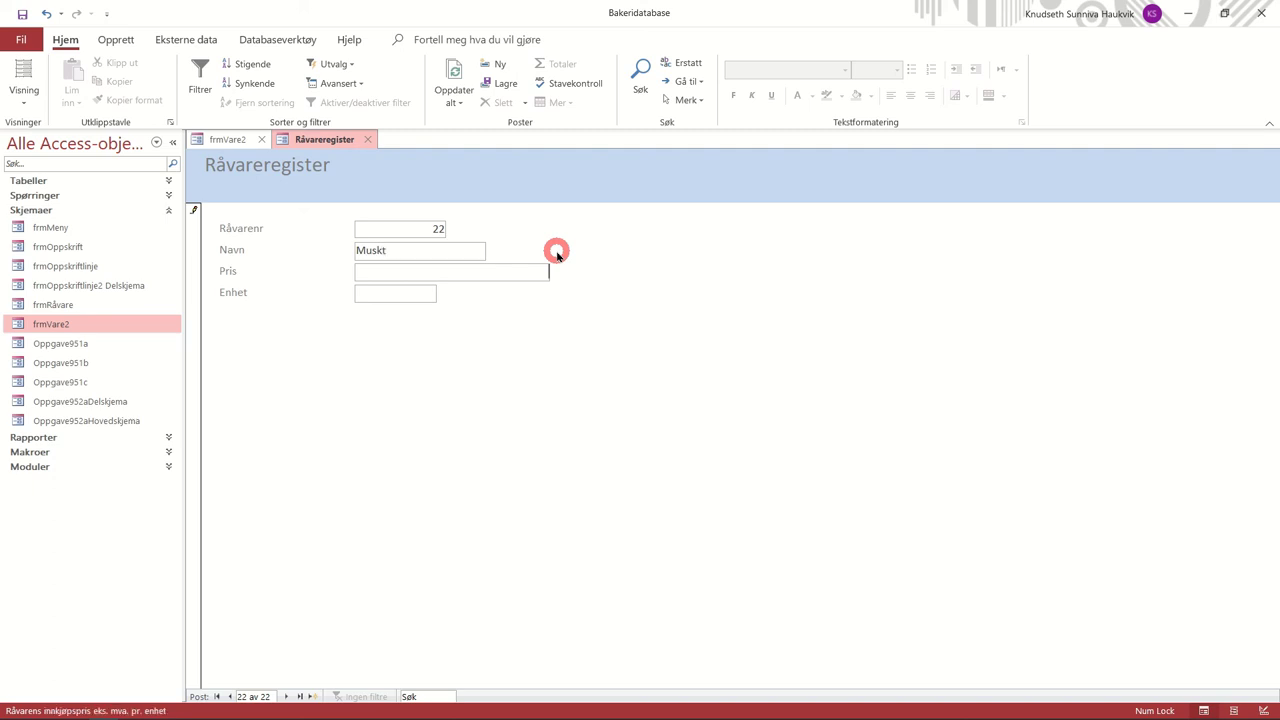
pyautogui.click(384, 250)
pyautogui.write('a')
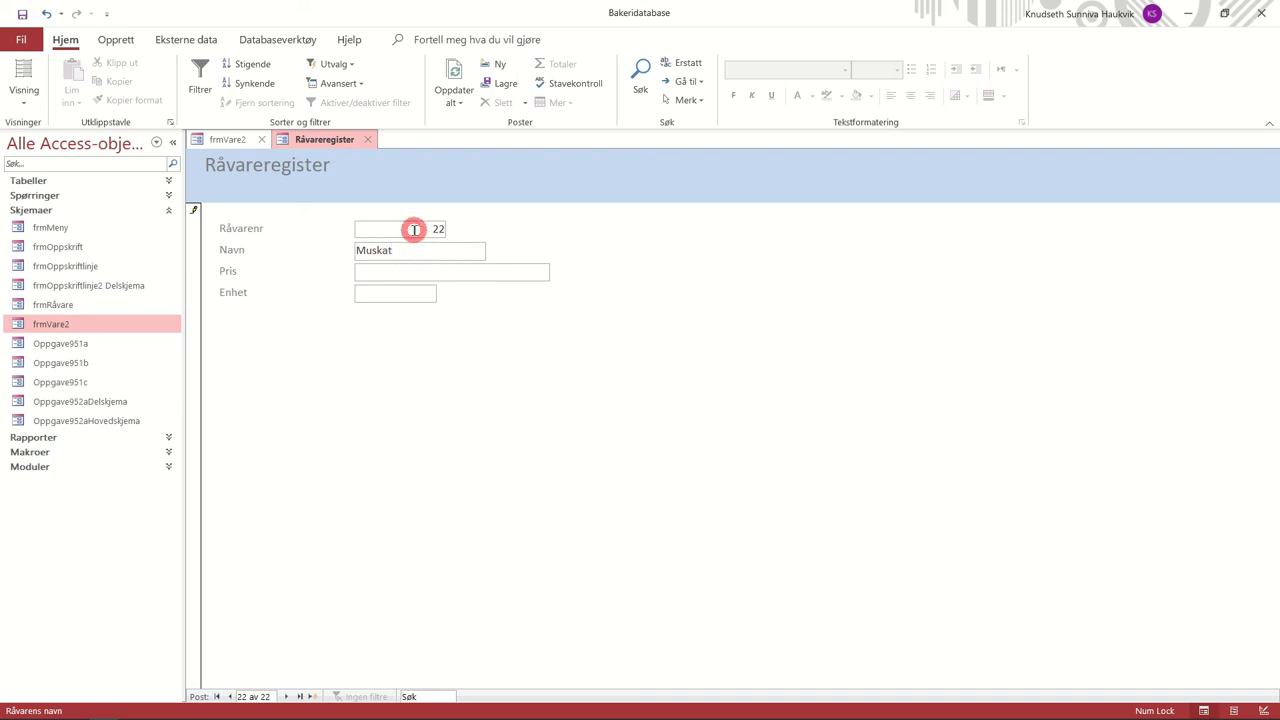
# Set the Muskat record's Pris to 1,50 and Enhet to gram, and save the record
pyautogui.click(397, 276)
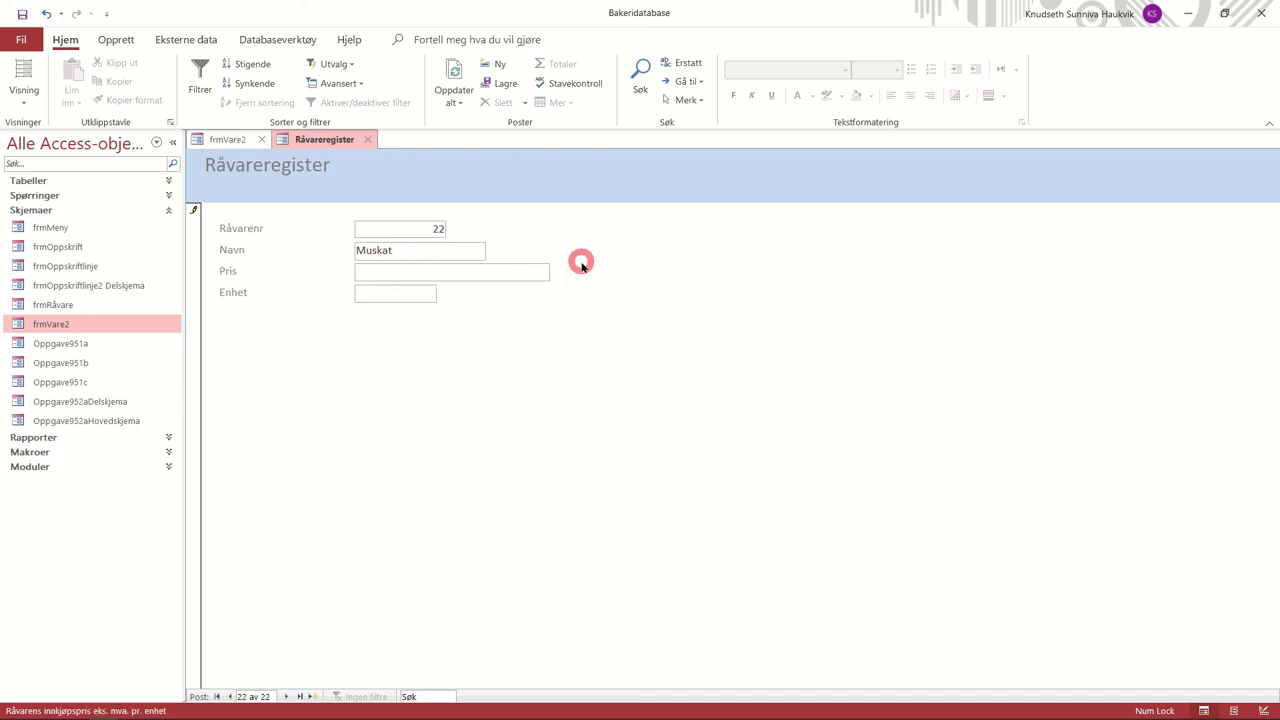
pyautogui.write('1,50')
pyautogui.click(406, 291)
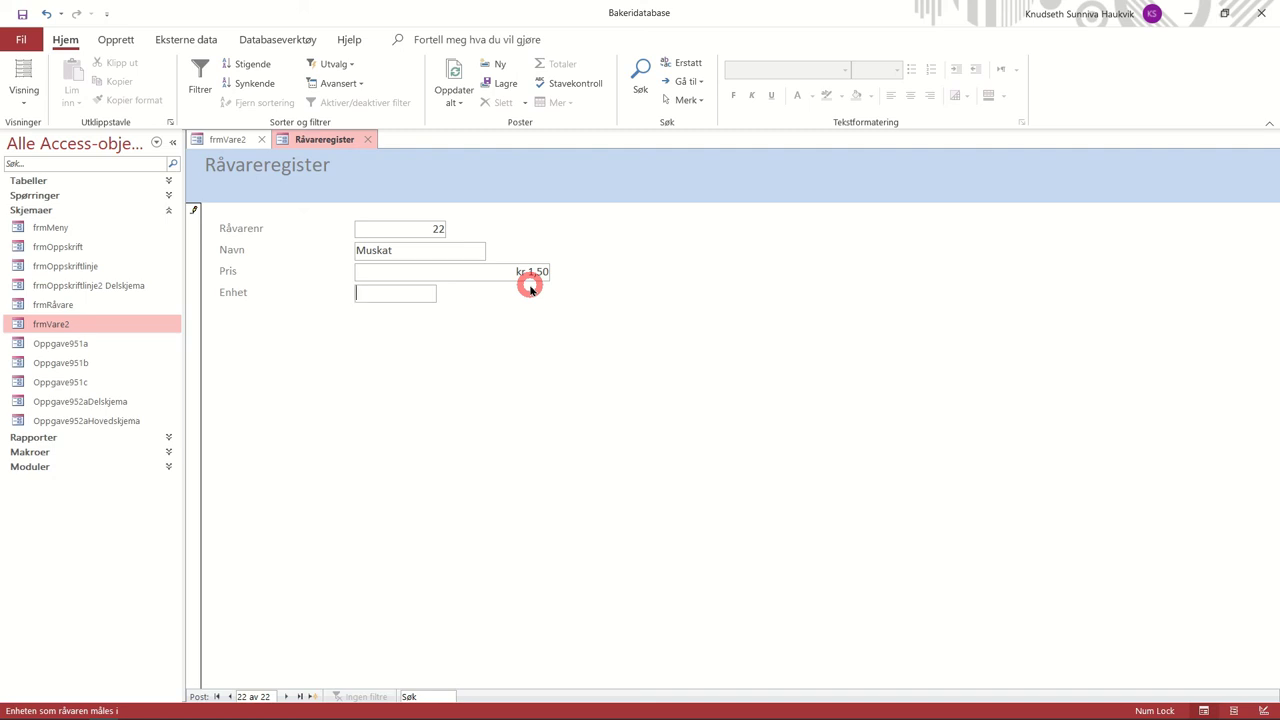
pyautogui.write('gram')
pyautogui.press('ctrl')
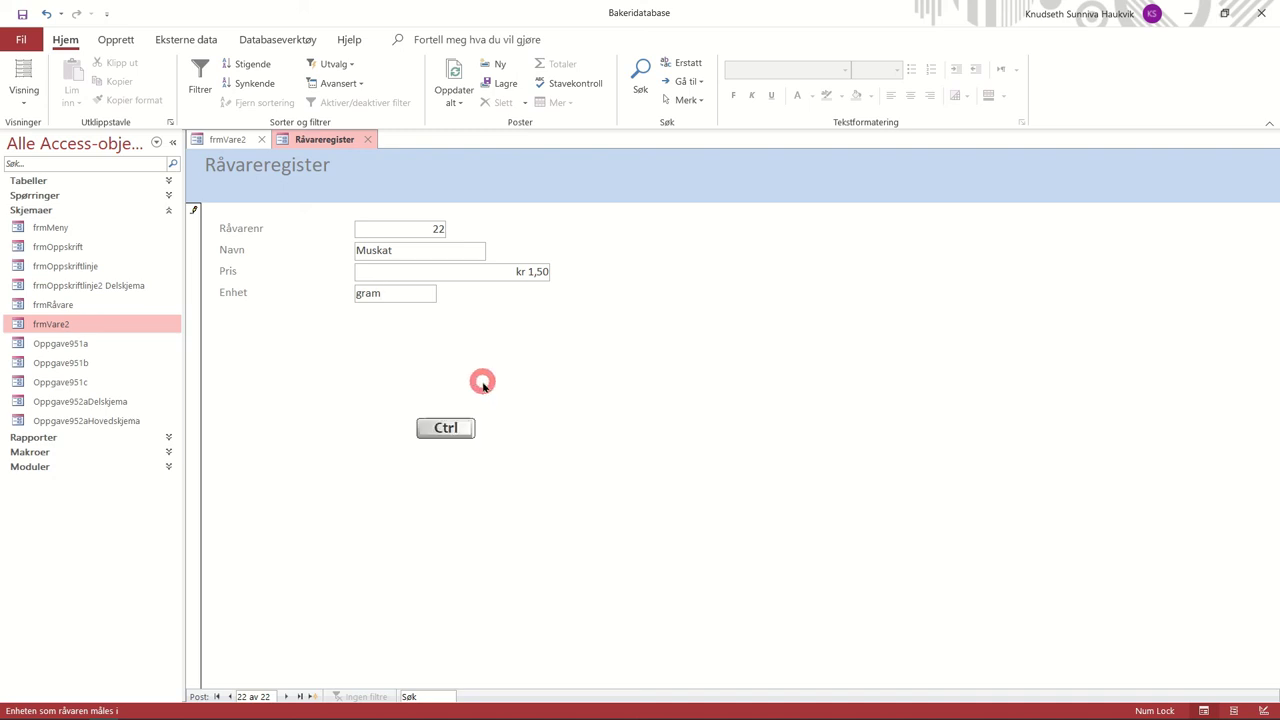
pyautogui.hotkey('ctrl', 's')
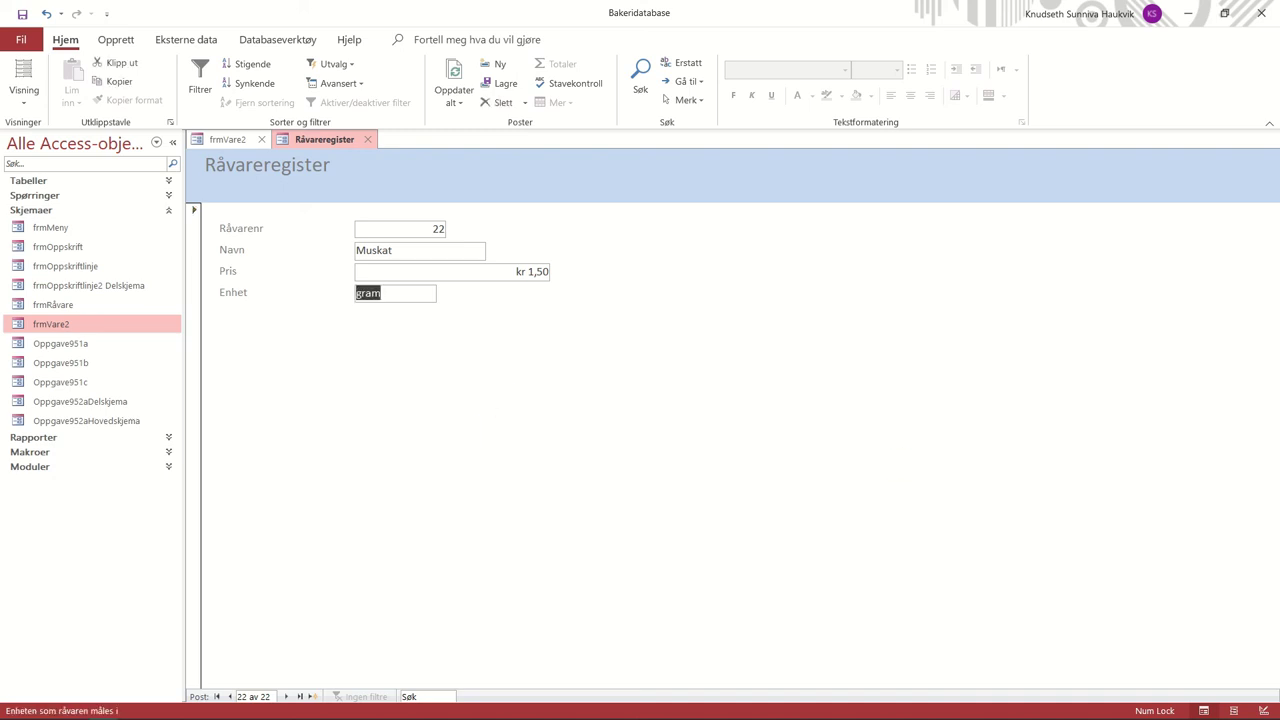